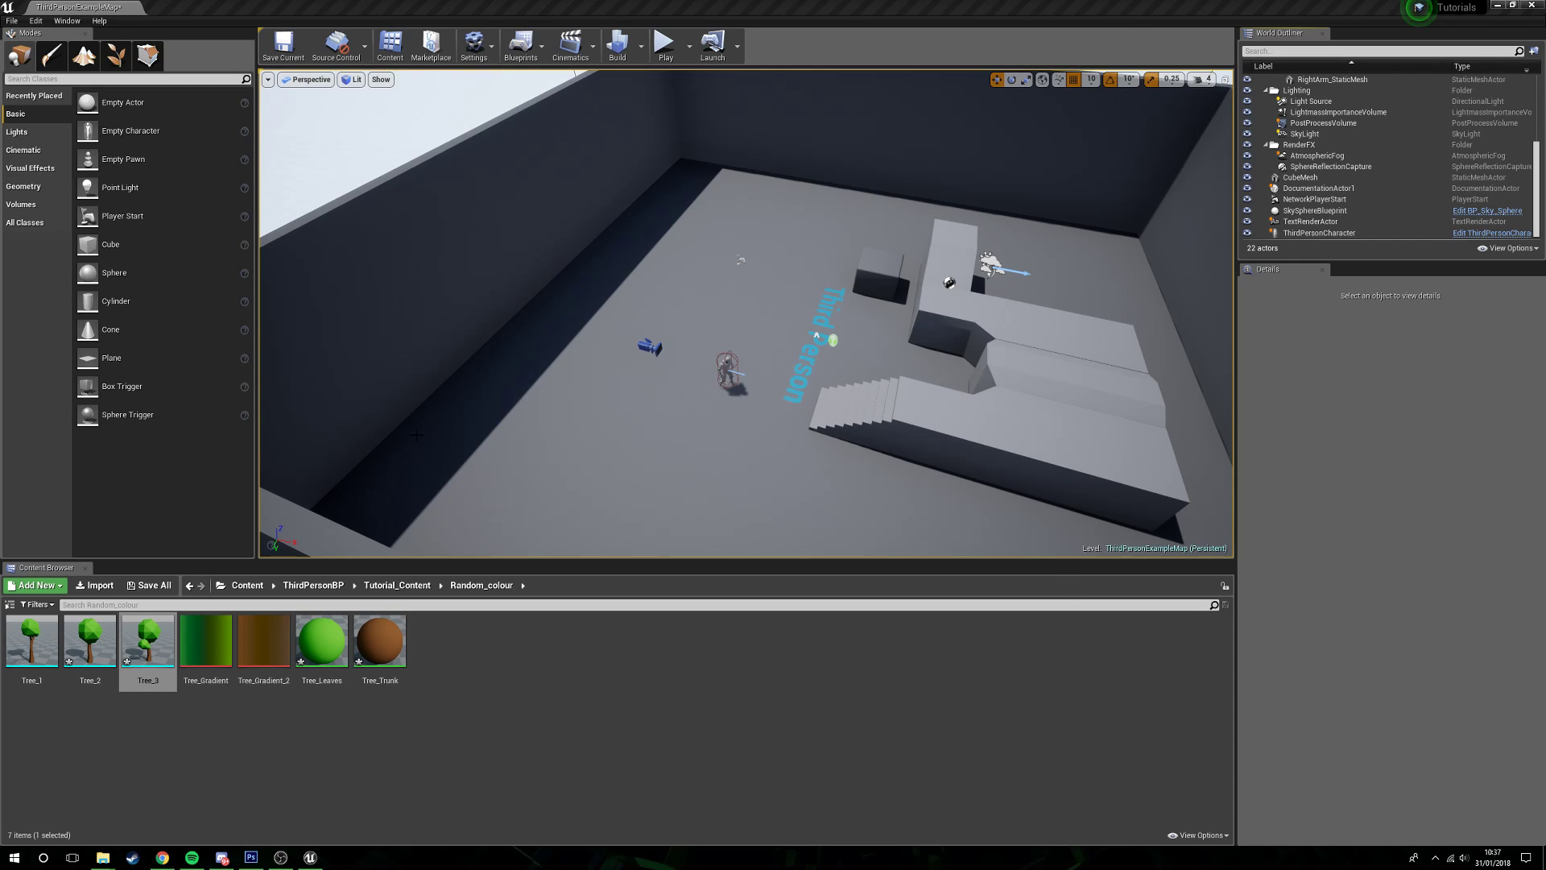
# Step: Paint the three green tree types across the open floor with the Foliage Paint tool in two strokes
pyautogui.click(115, 56)
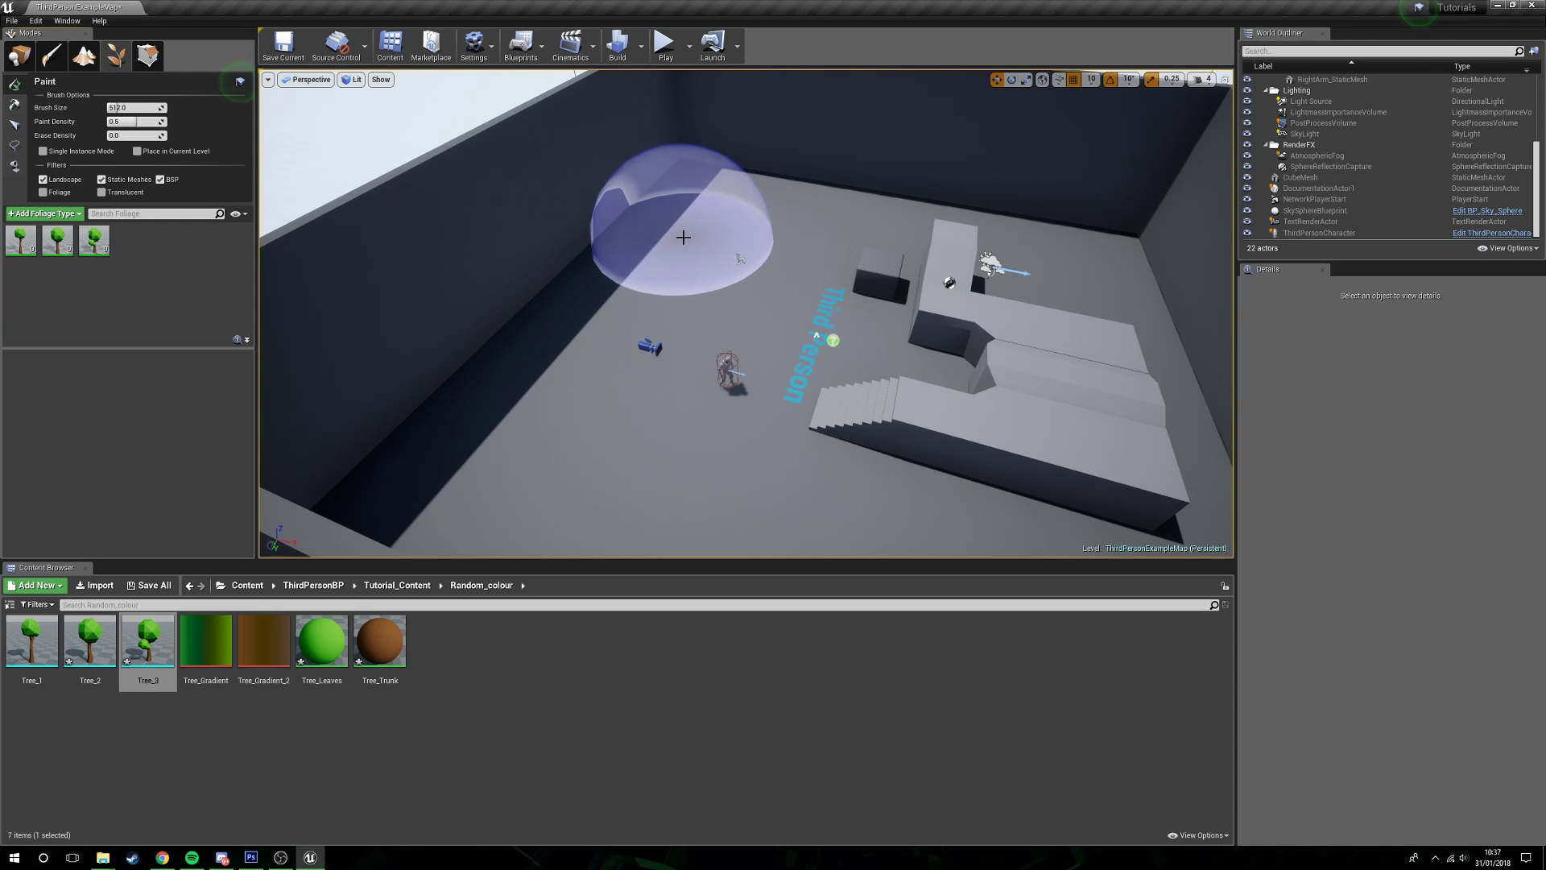
pyautogui.press('w')
pyautogui.moveTo(762, 231)
pyautogui.mouseDown(button='right')
pyautogui.moveTo(765, 121)
pyautogui.moveTo(769, 234)
pyautogui.mouseUp(button='right')
pyautogui.press('s')
pyautogui.press('w')
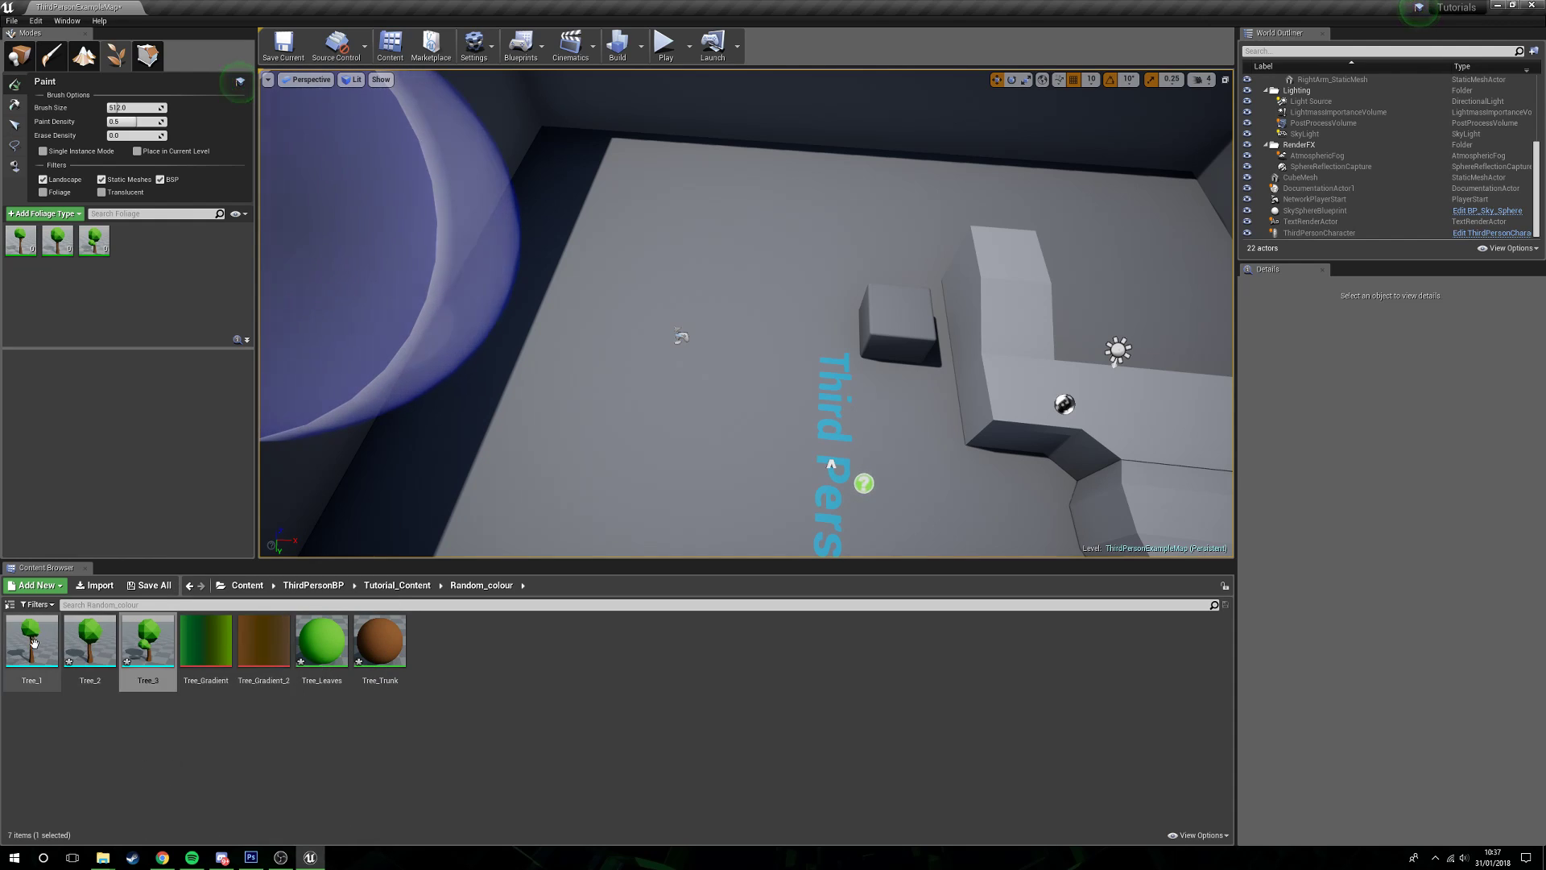
pyautogui.moveTo(621, 180)
pyautogui.mouseDown()
pyautogui.moveTo(604, 172)
pyautogui.moveTo(870, 172)
pyautogui.moveTo(779, 270)
pyautogui.moveTo(921, 378)
pyautogui.moveTo(447, 475)
pyautogui.mouseUp()
pyautogui.moveTo(447, 475)
pyautogui.mouseDown(button='right')
pyautogui.moveTo(266, 459)
pyautogui.moveTo(451, 410)
pyautogui.moveTo(580, 398)
pyautogui.moveTo(661, 355)
pyautogui.moveTo(644, 375)
pyautogui.moveTo(735, 445)
pyautogui.moveTo(728, 432)
pyautogui.mouseUp(button='right')
pyautogui.press('w')
pyautogui.press('s')
pyautogui.press('s')
pyautogui.moveTo(727, 432)
pyautogui.mouseDown()
pyautogui.moveTo(564, 428)
pyautogui.moveTo(708, 451)
pyautogui.moveTo(1053, 397)
pyautogui.moveTo(983, 127)
pyautogui.moveTo(904, 314)
pyautogui.mouseUp()
# Step: Examine the leaf colours of the painted green trees from several distances and angles
pyautogui.moveTo(904, 314); pyautogui.dragTo(966, 327, button='right')
pyautogui.press('w')
pyautogui.press('w')
pyautogui.moveTo(801, 378); pyautogui.dragTo(1039, 306, button='right')
pyautogui.press('w')
pyautogui.moveTo(746, 313); pyautogui.dragTo(580, 362, button='right')
pyautogui.press('w')
pyautogui.press('w')
pyautogui.press('w')
pyautogui.press('s')
pyautogui.moveTo(874, 375); pyautogui.dragTo(874, 375, button='right')
pyautogui.press('w')
# Step: Undo both foliage strokes and return to Place mode
pyautogui.hotkey('ctrl', 'z')
pyautogui.hotkey('ctrl', 'z')
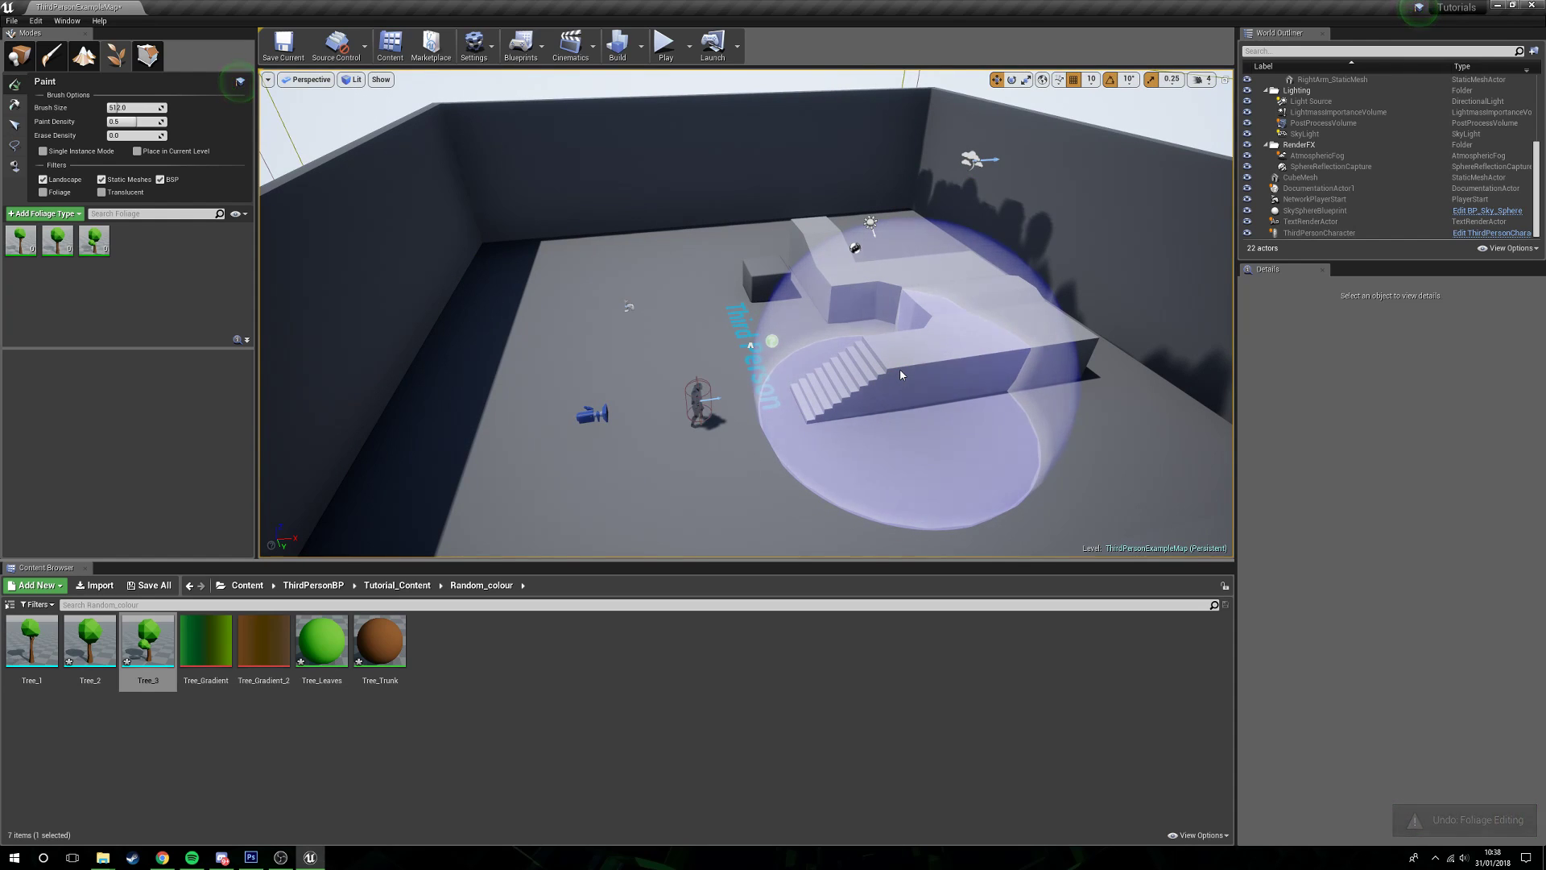
pyautogui.click(20, 54)
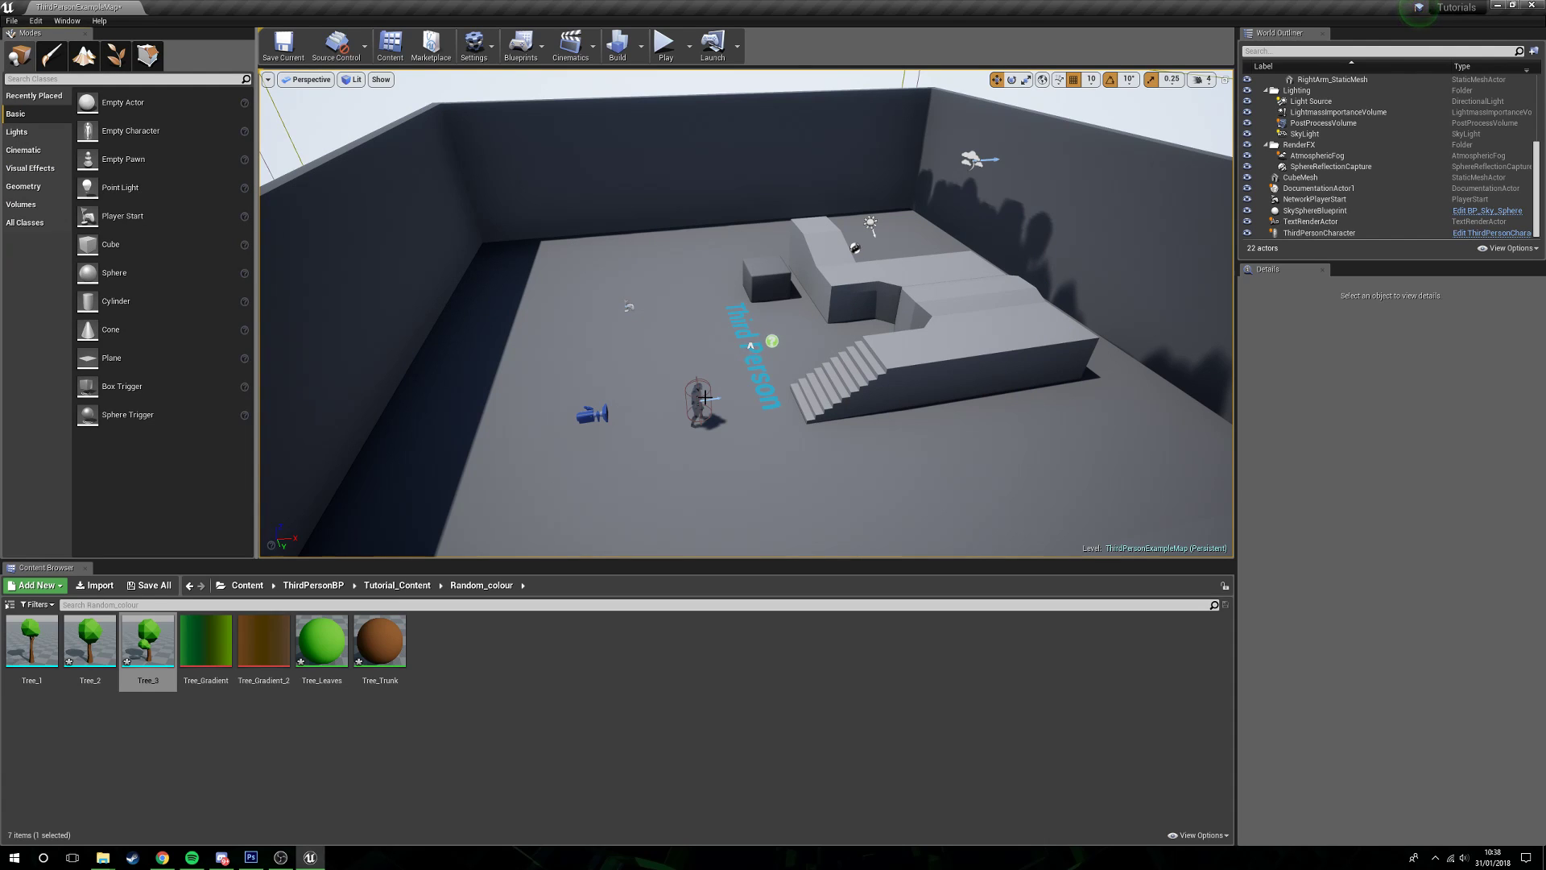
pyautogui.moveTo(907, 400)
pyautogui.mouseDown(button='right')
pyautogui.moveTo(1039, 374)
pyautogui.moveTo(877, 379)
pyautogui.moveTo(911, 401)
pyautogui.mouseUp(button='right')
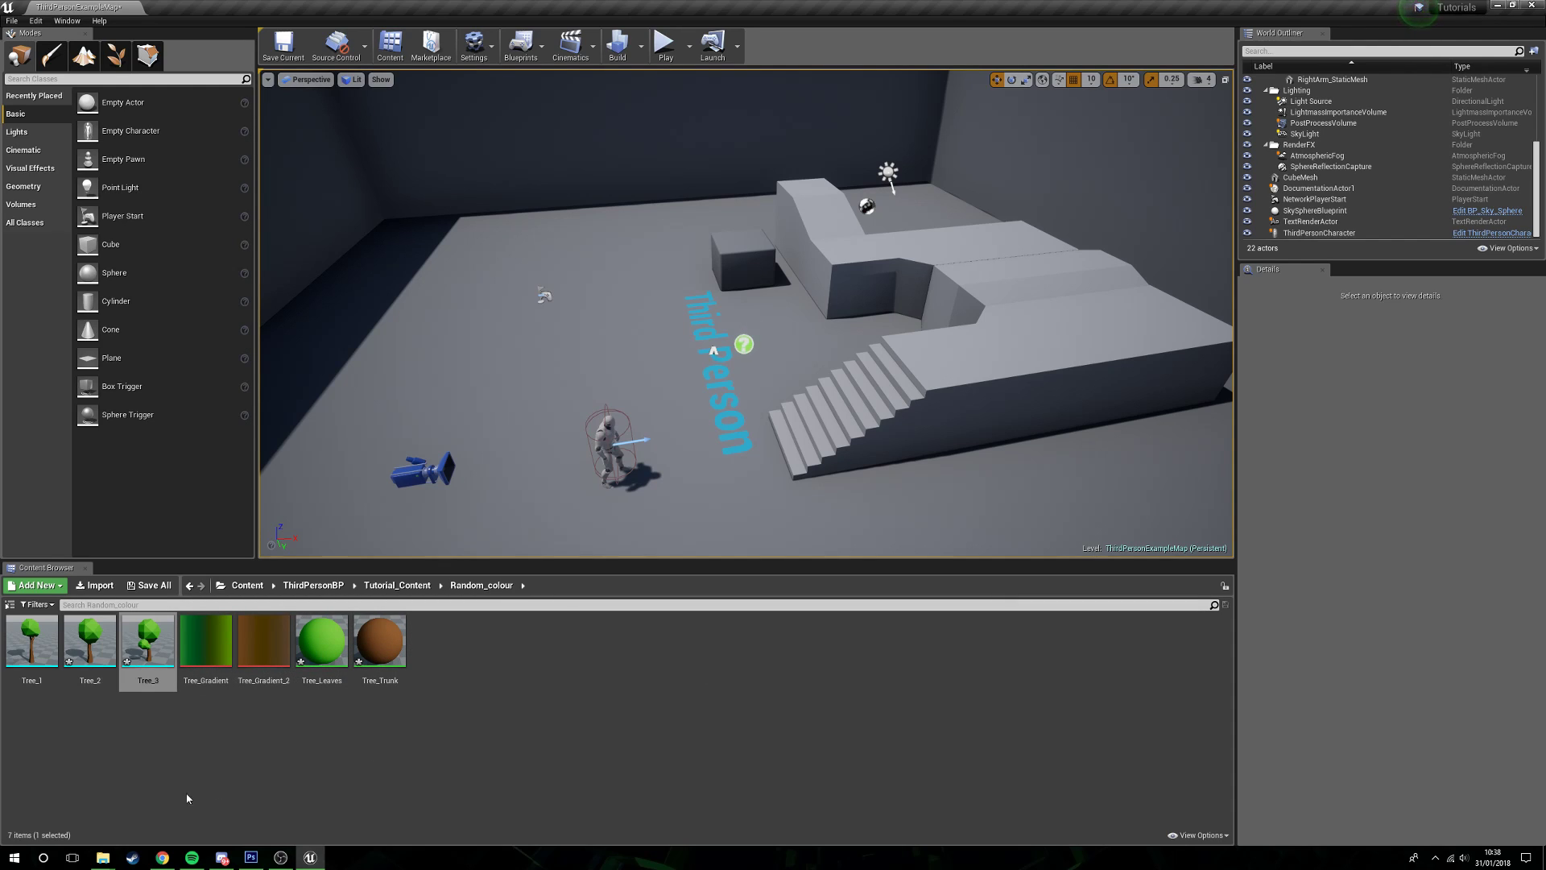
# Step: Switch to Photoshop and fill the blank canvas with a horizontal linear gradient using the Spectrum preset
pyautogui.click(251, 857)
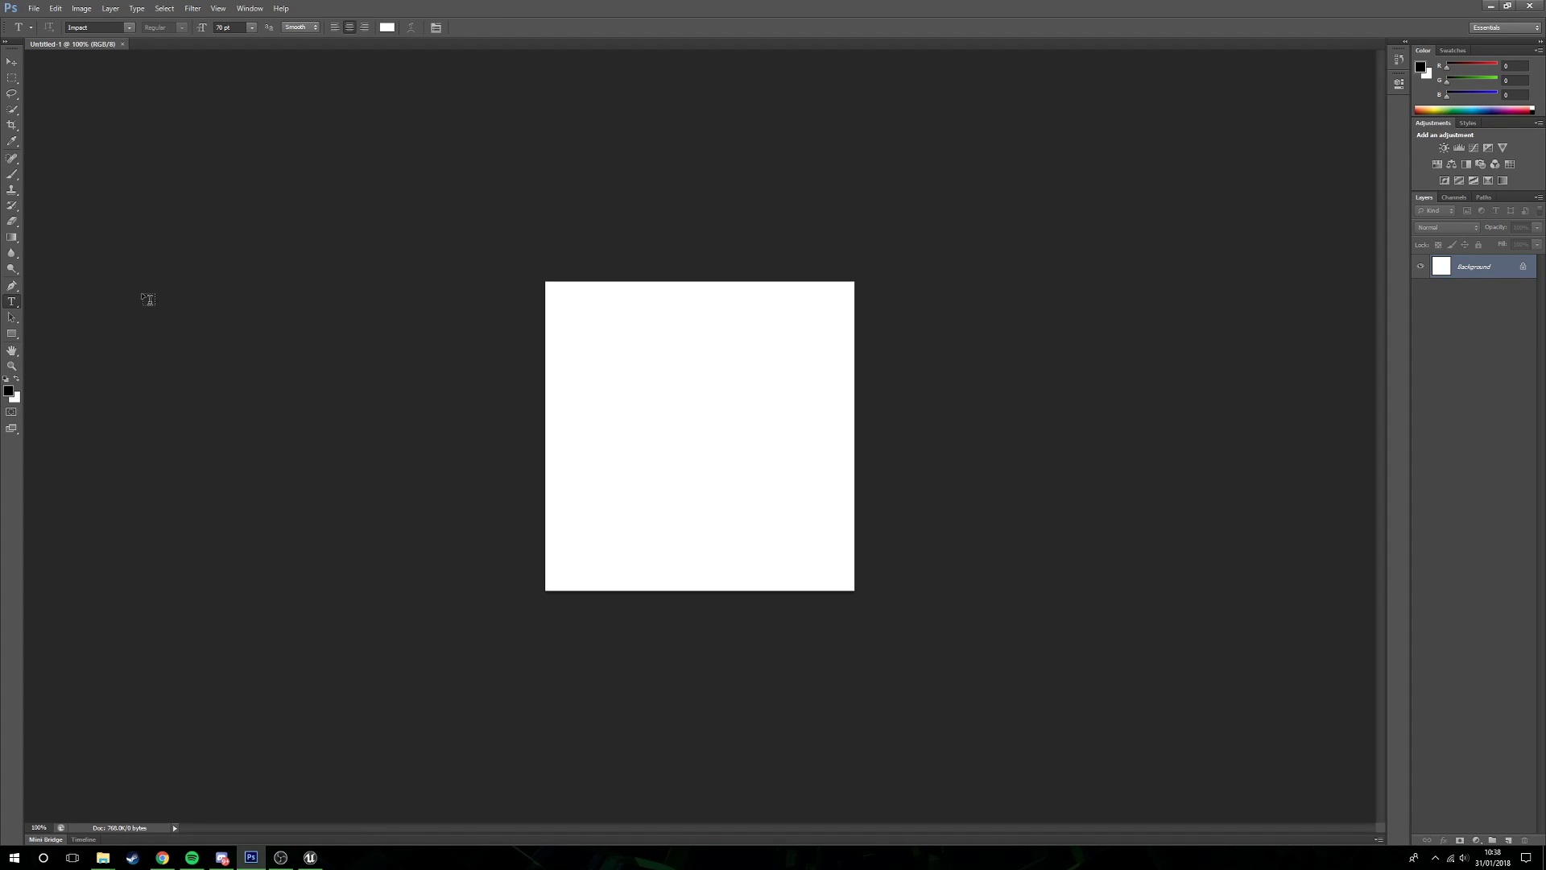
pyautogui.click(11, 238)
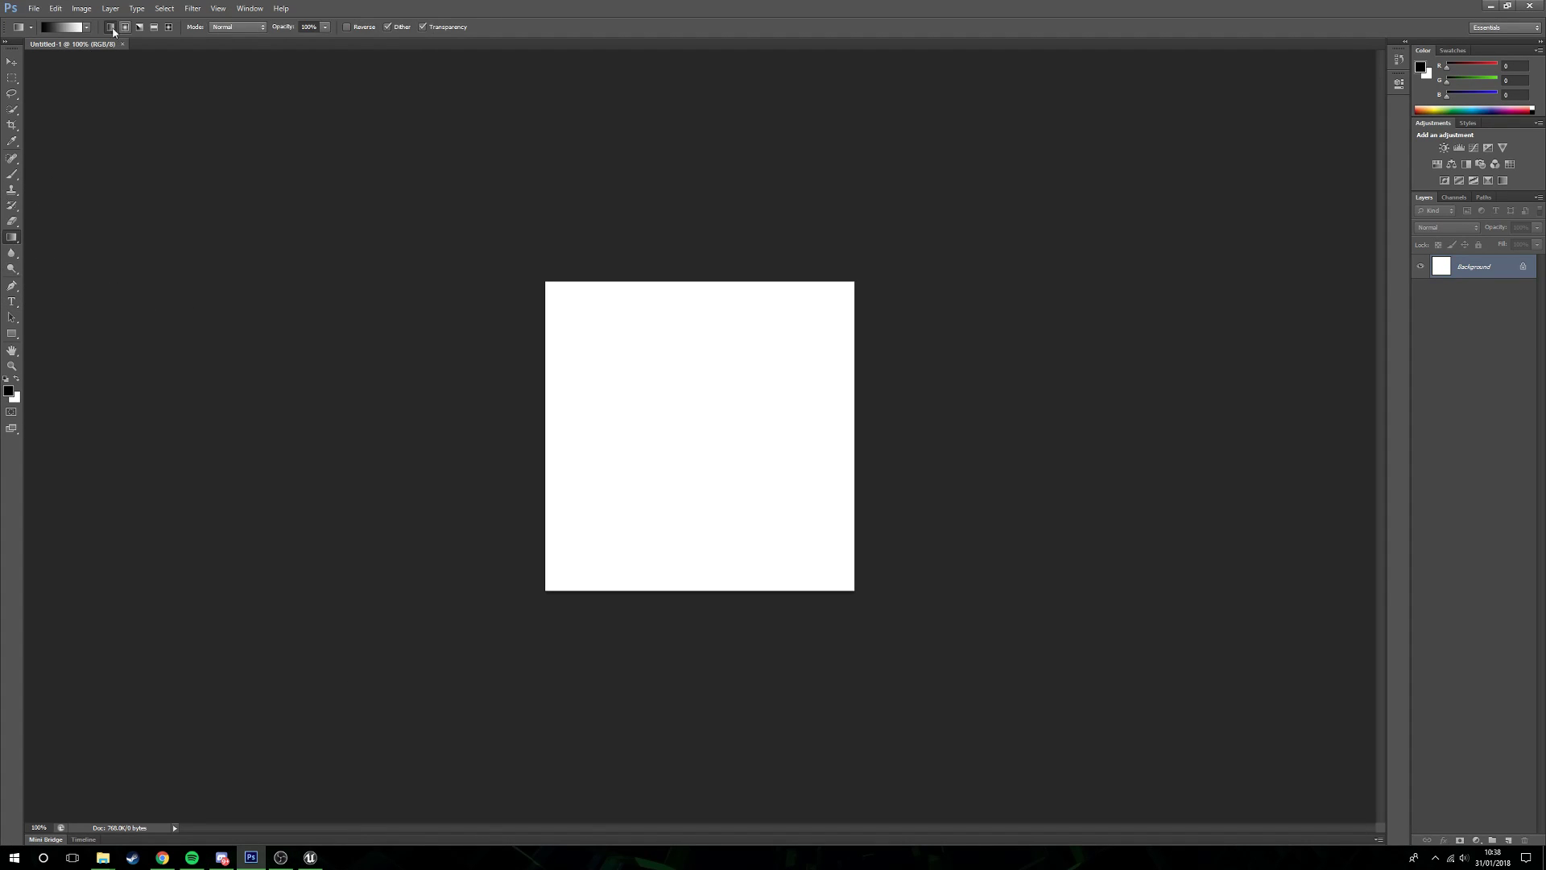
pyautogui.click(63, 27)
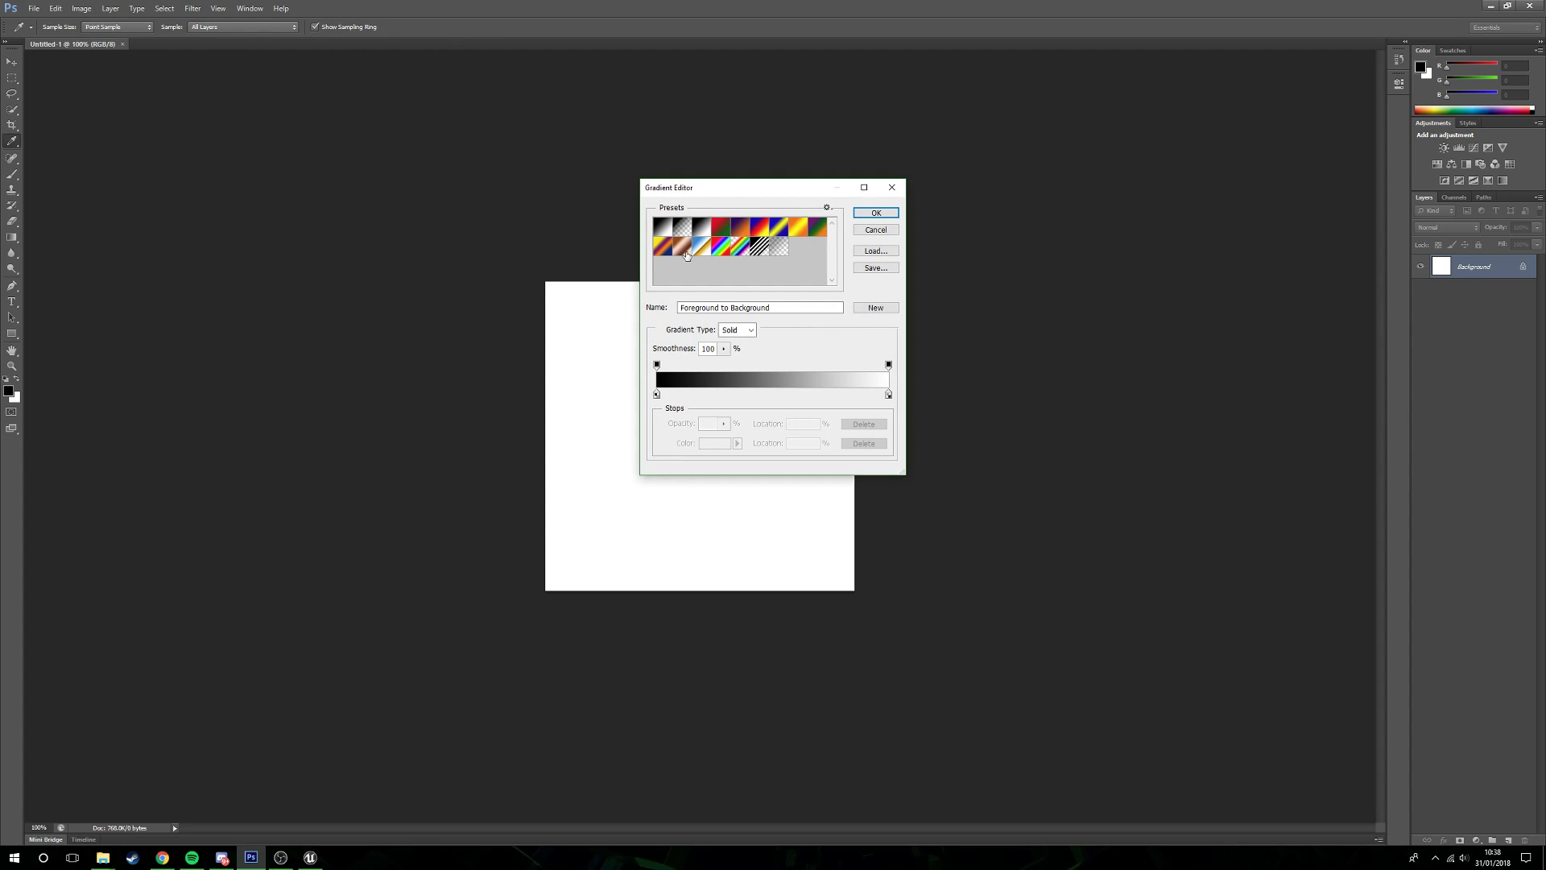
pyautogui.click(728, 246)
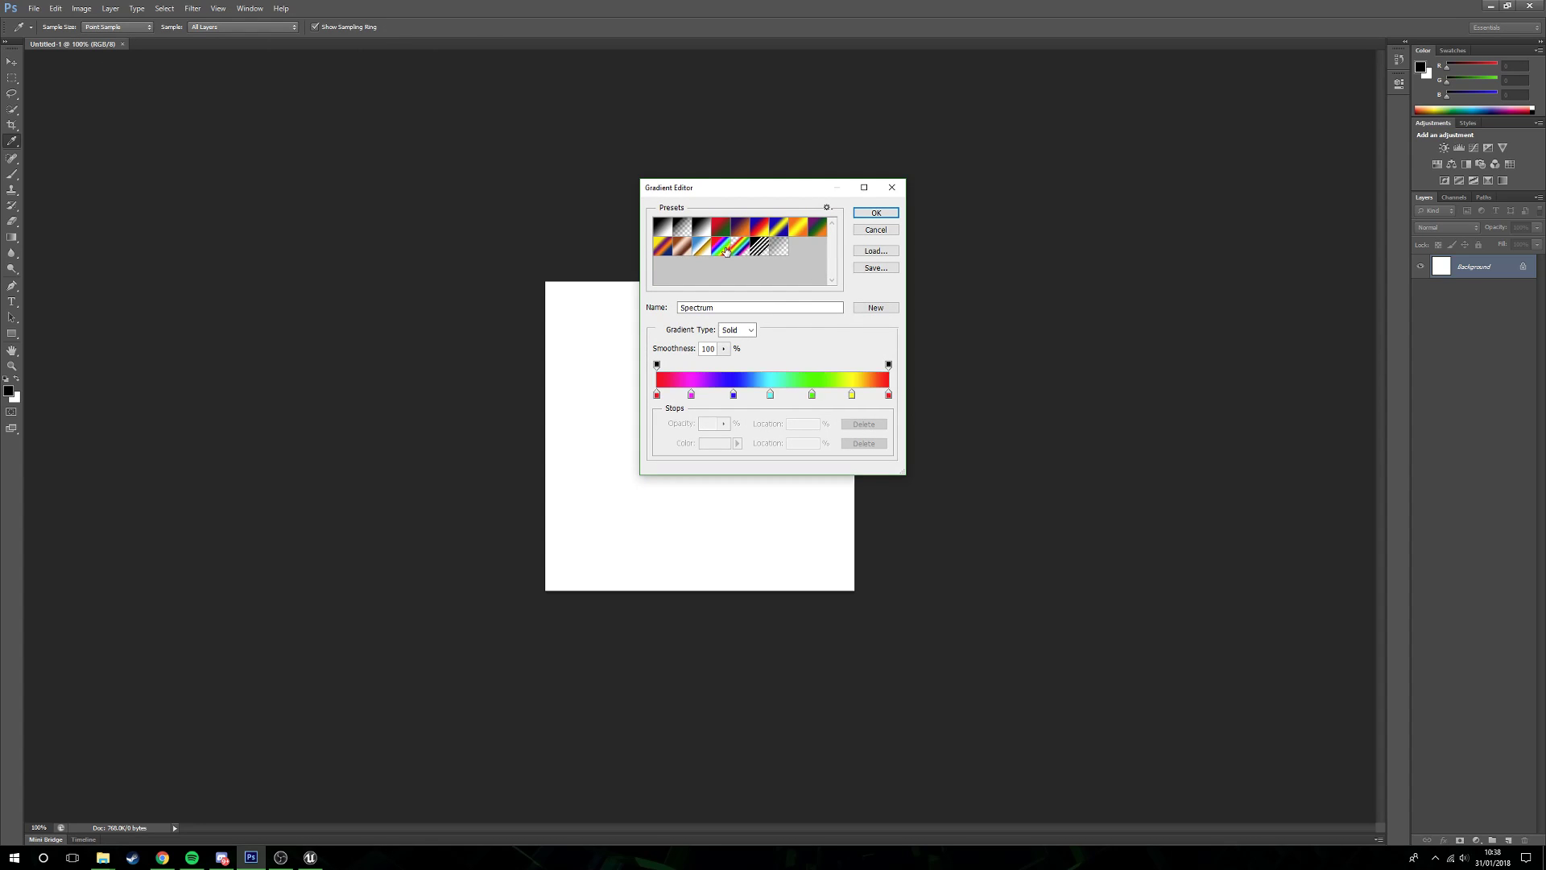
pyautogui.click(876, 212)
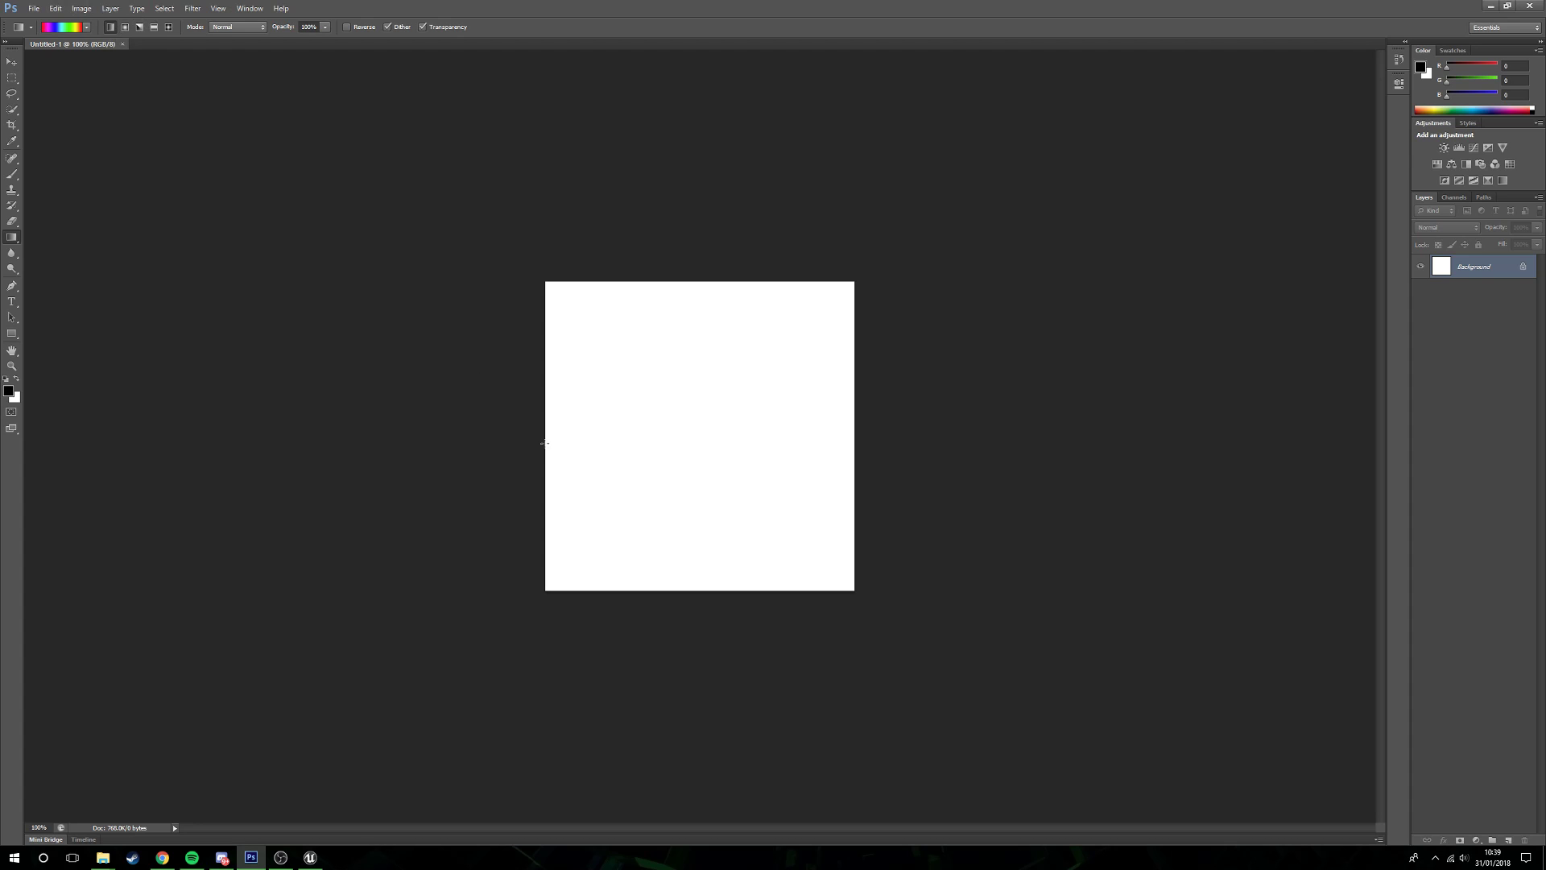
pyautogui.moveTo(848, 449); pyautogui.dragTo(857, 449)
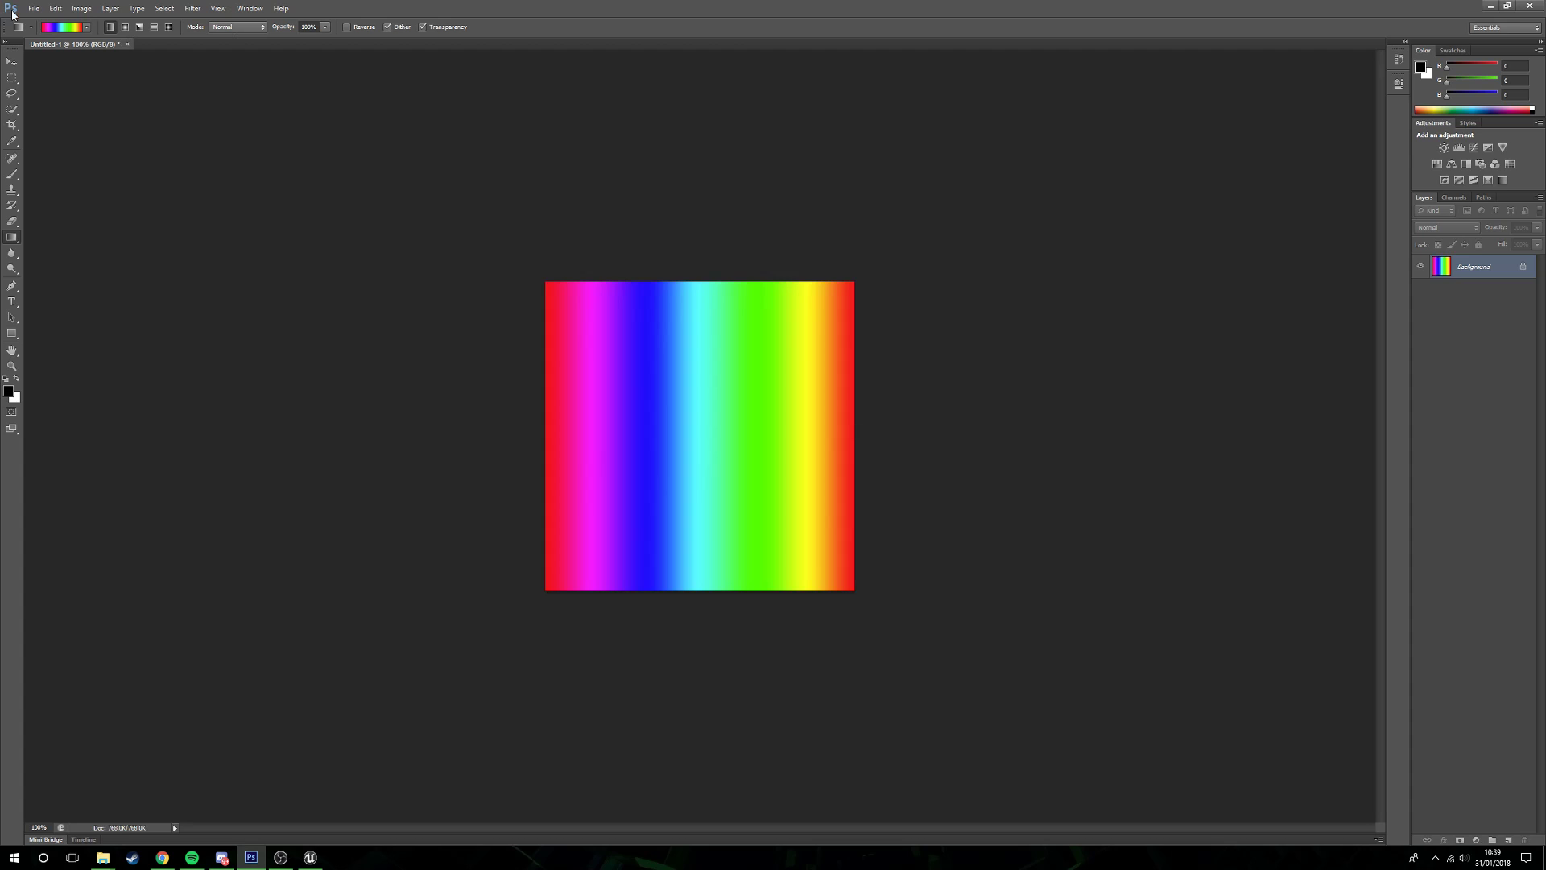
# Step: Begin saving the gradient image under a new name, choosing the Tutorials project's Random_colour content folder as the destination
pyautogui.click(34, 8)
pyautogui.click(57, 153)
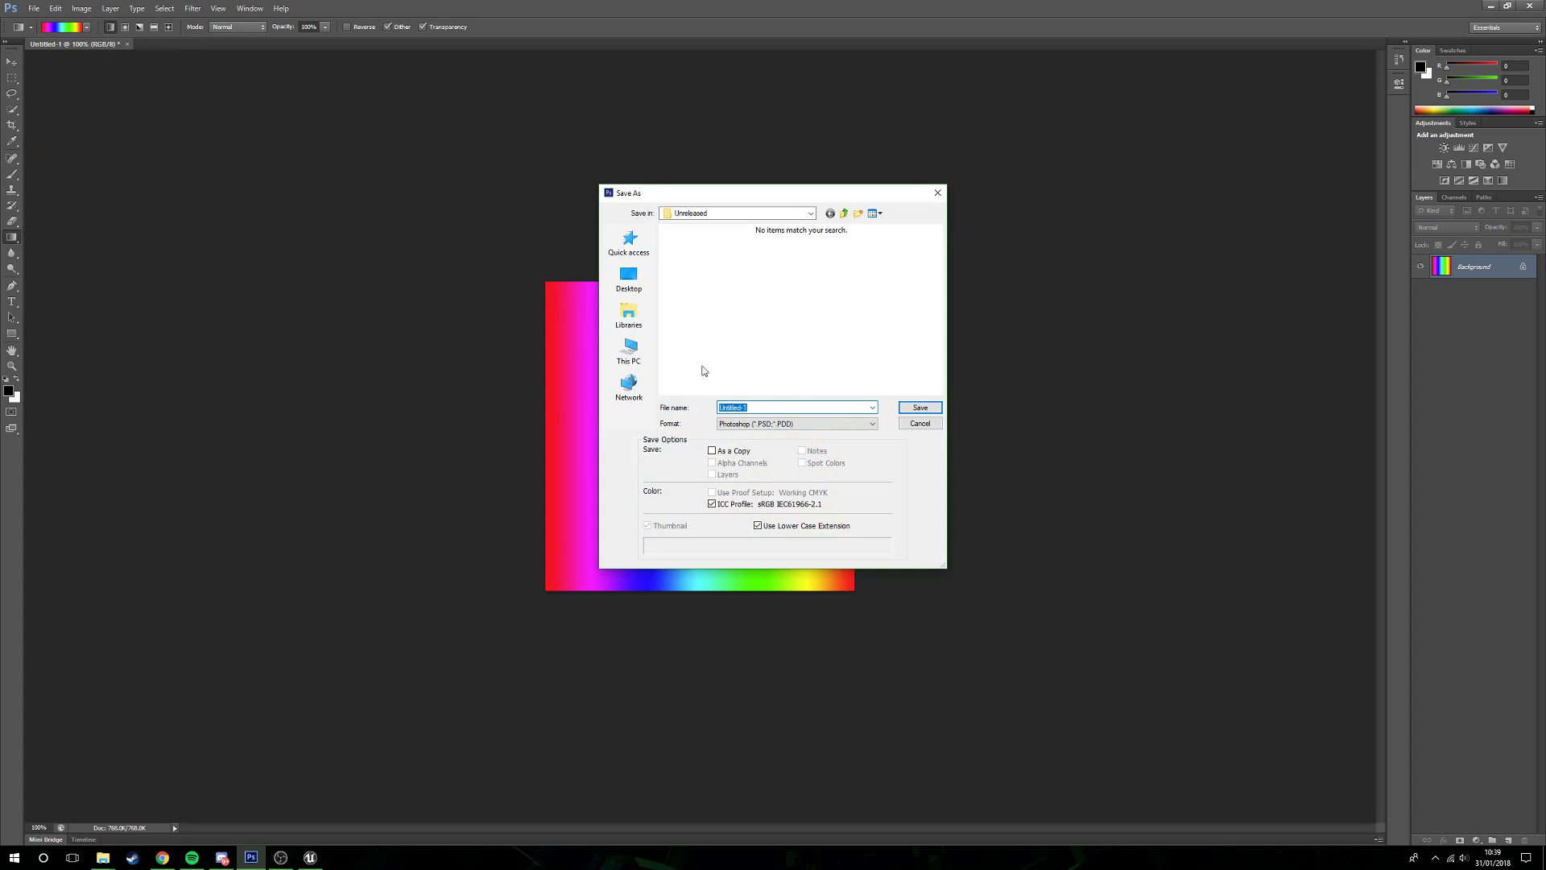
pyautogui.click(628, 350)
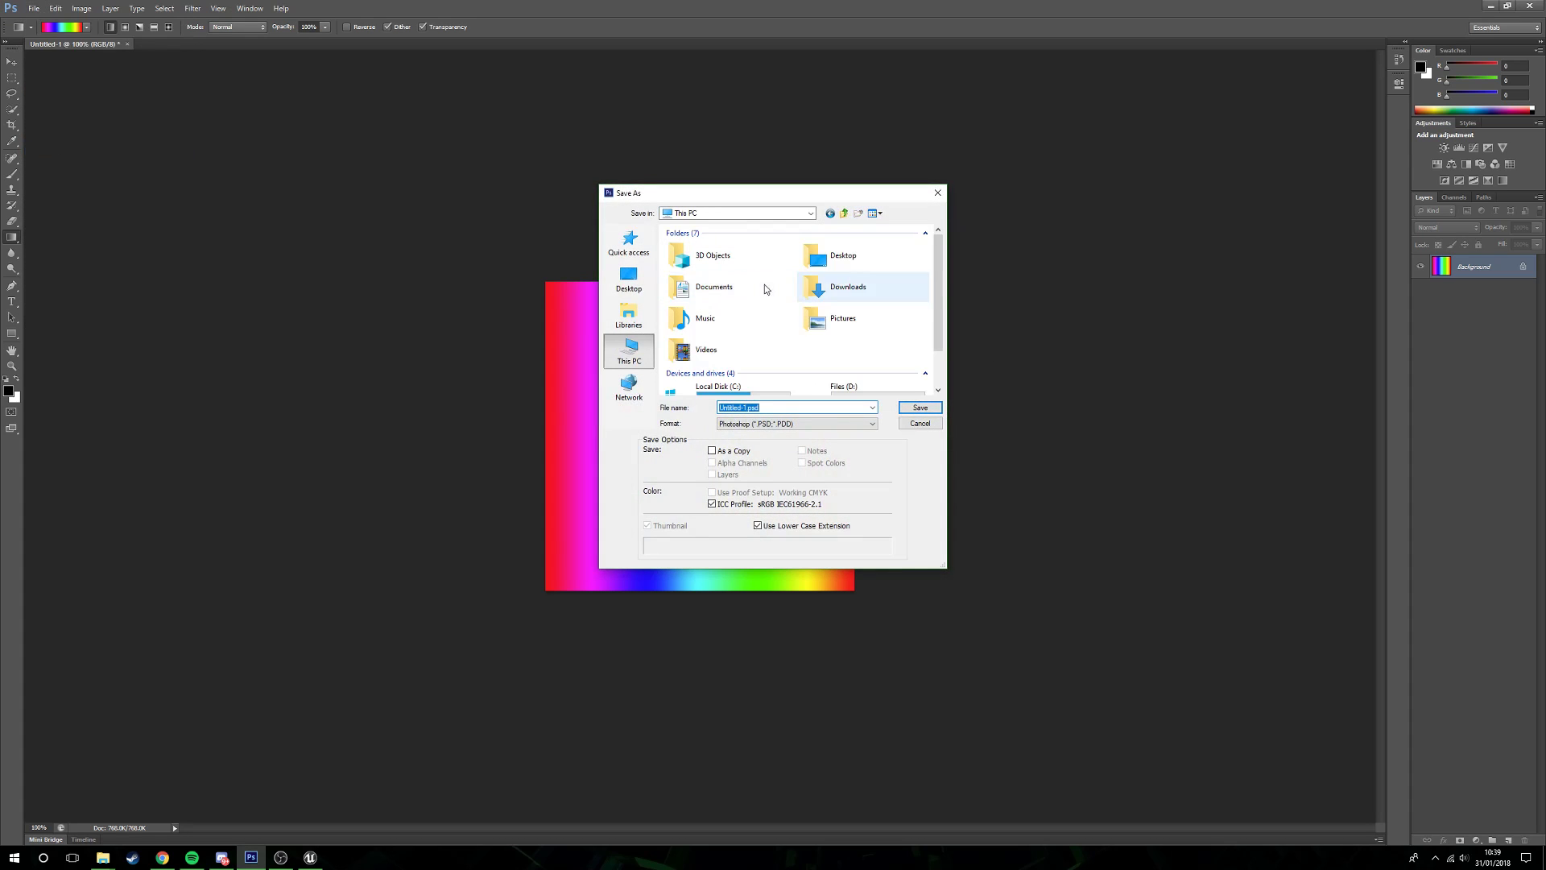
pyautogui.doubleClick(709, 287)
pyautogui.click(684, 302)
pyautogui.doubleClick(684, 304)
pyautogui.doubleClick(700, 268)
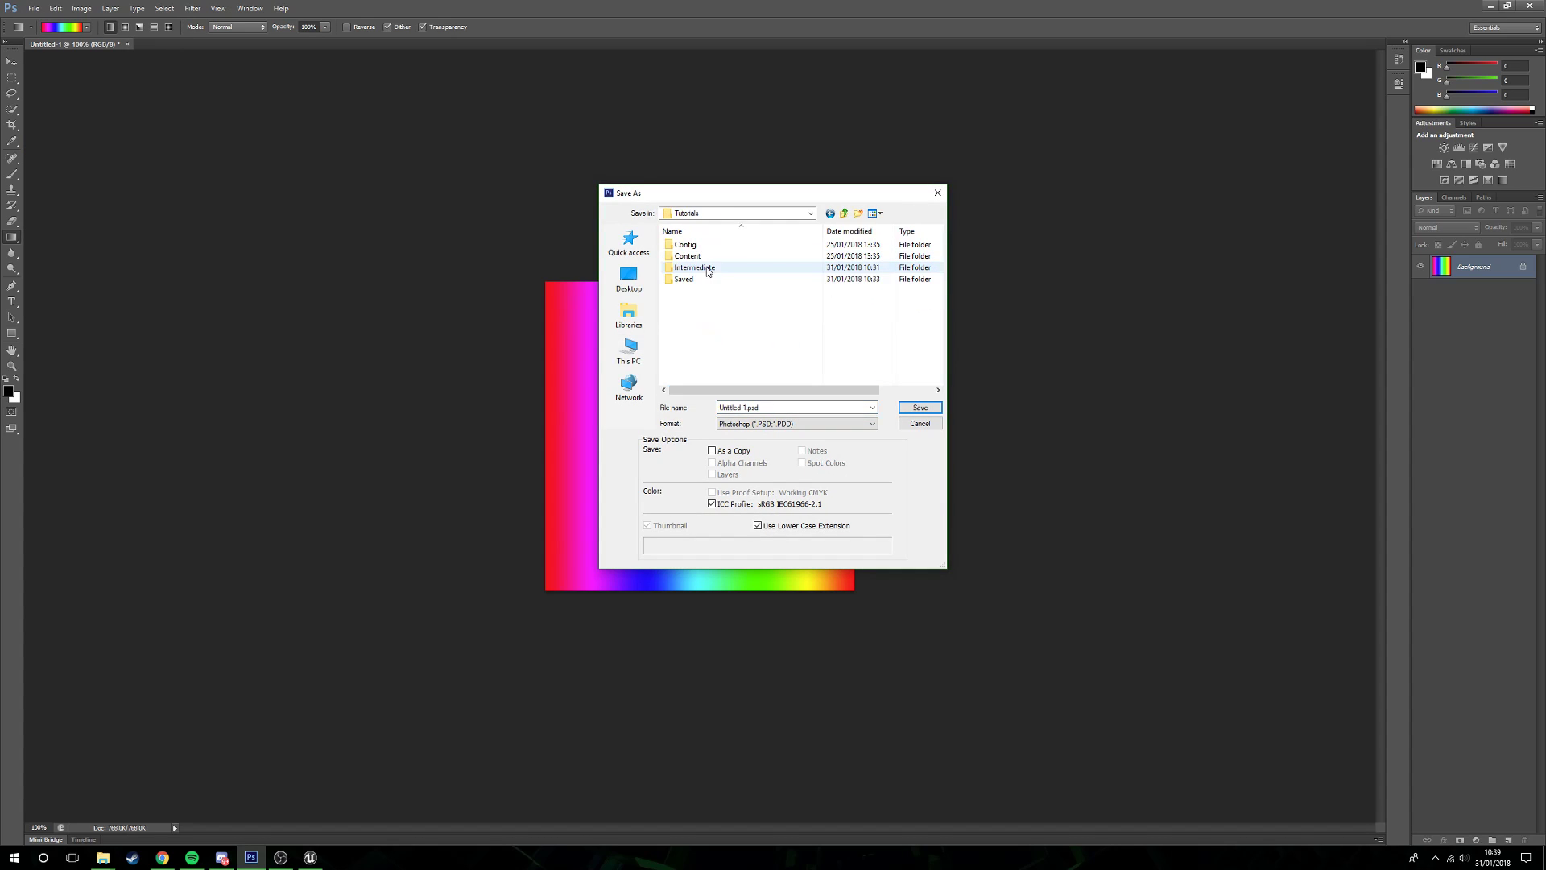
pyautogui.click(704, 256)
pyautogui.doubleClick(697, 256)
pyautogui.doubleClick(694, 302)
pyautogui.doubleClick(699, 268)
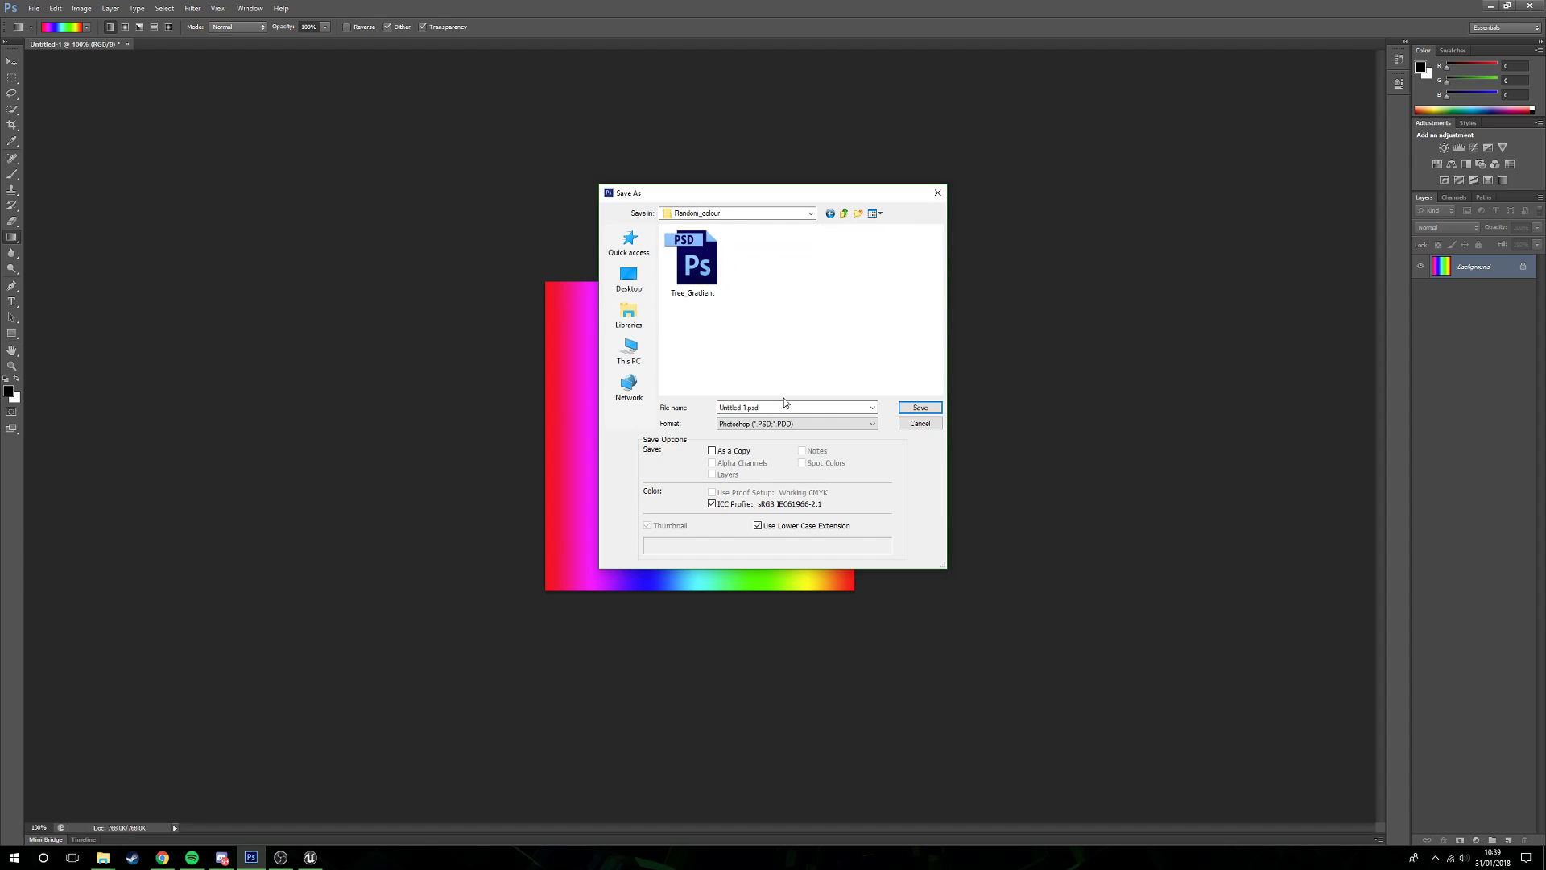
# Step: Name the gradient file raindow_grad_T and save it in Photoshop PSD format
pyautogui.click(793, 424)
pyautogui.click(793, 424)
pyautogui.click(791, 408)
pyautogui.press('Return')
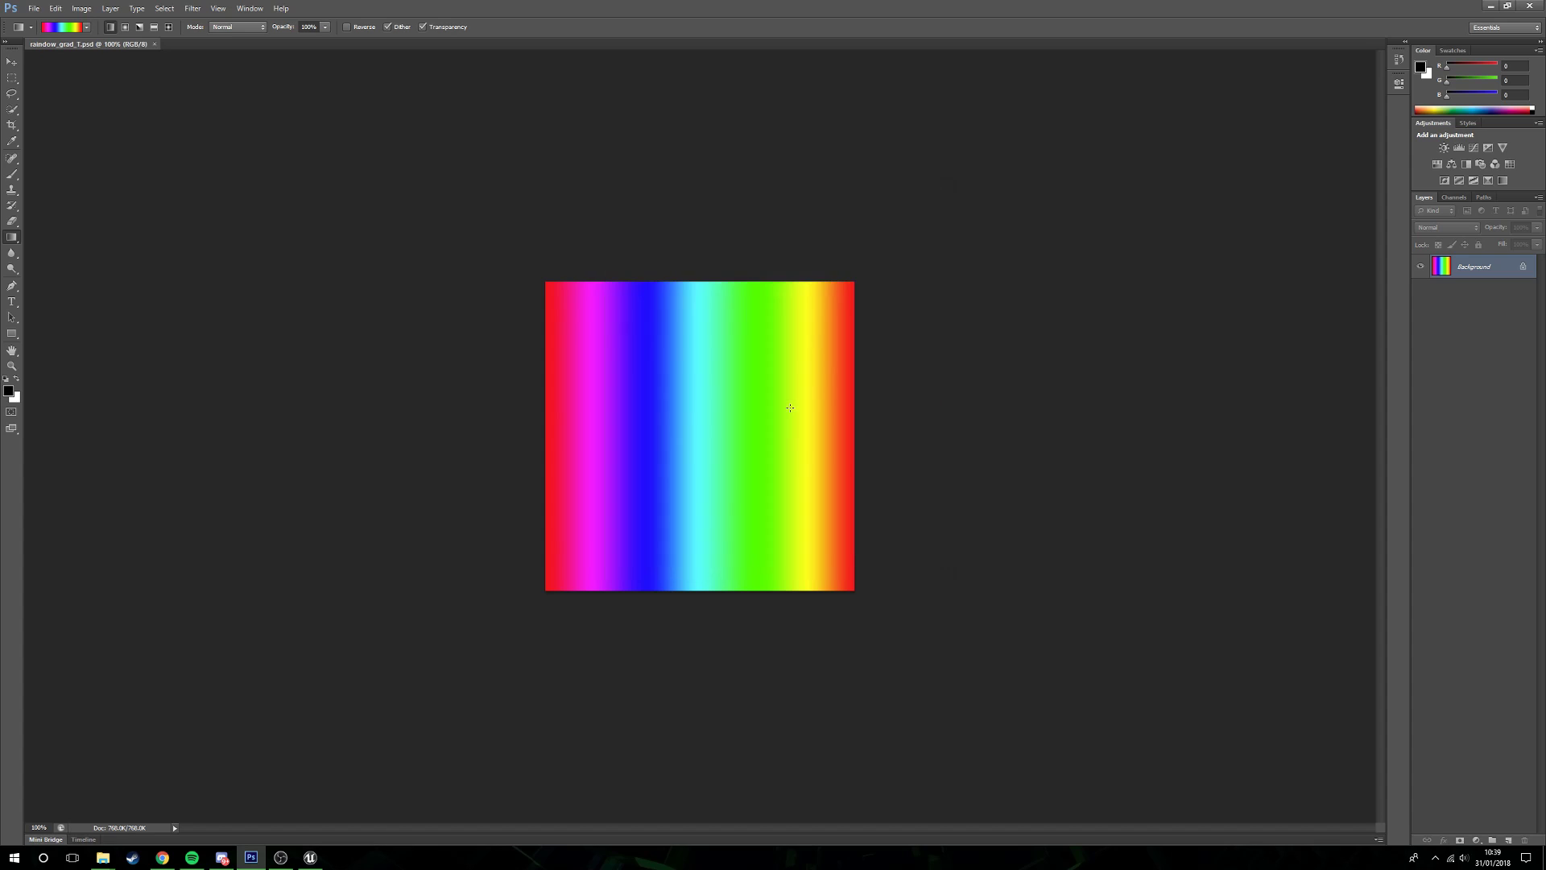
# Step: Switch to Unreal Editor, create a material named Tree_Rainbow_M in the Random_colour folder, and open it in a maximized editor
pyautogui.click(310, 858)
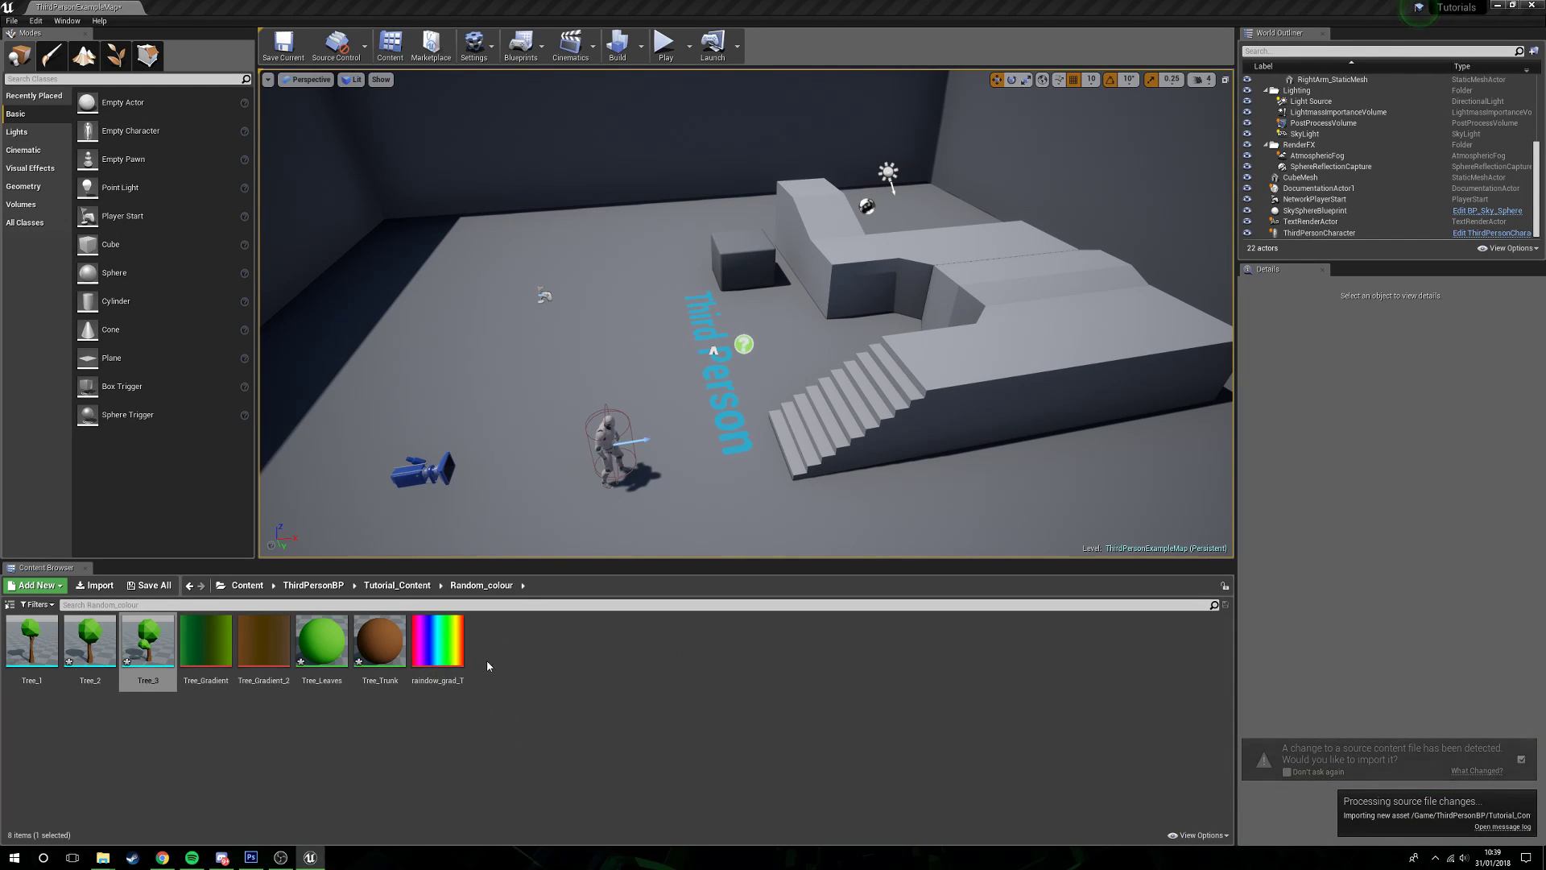
pyautogui.rightClick(545, 664)
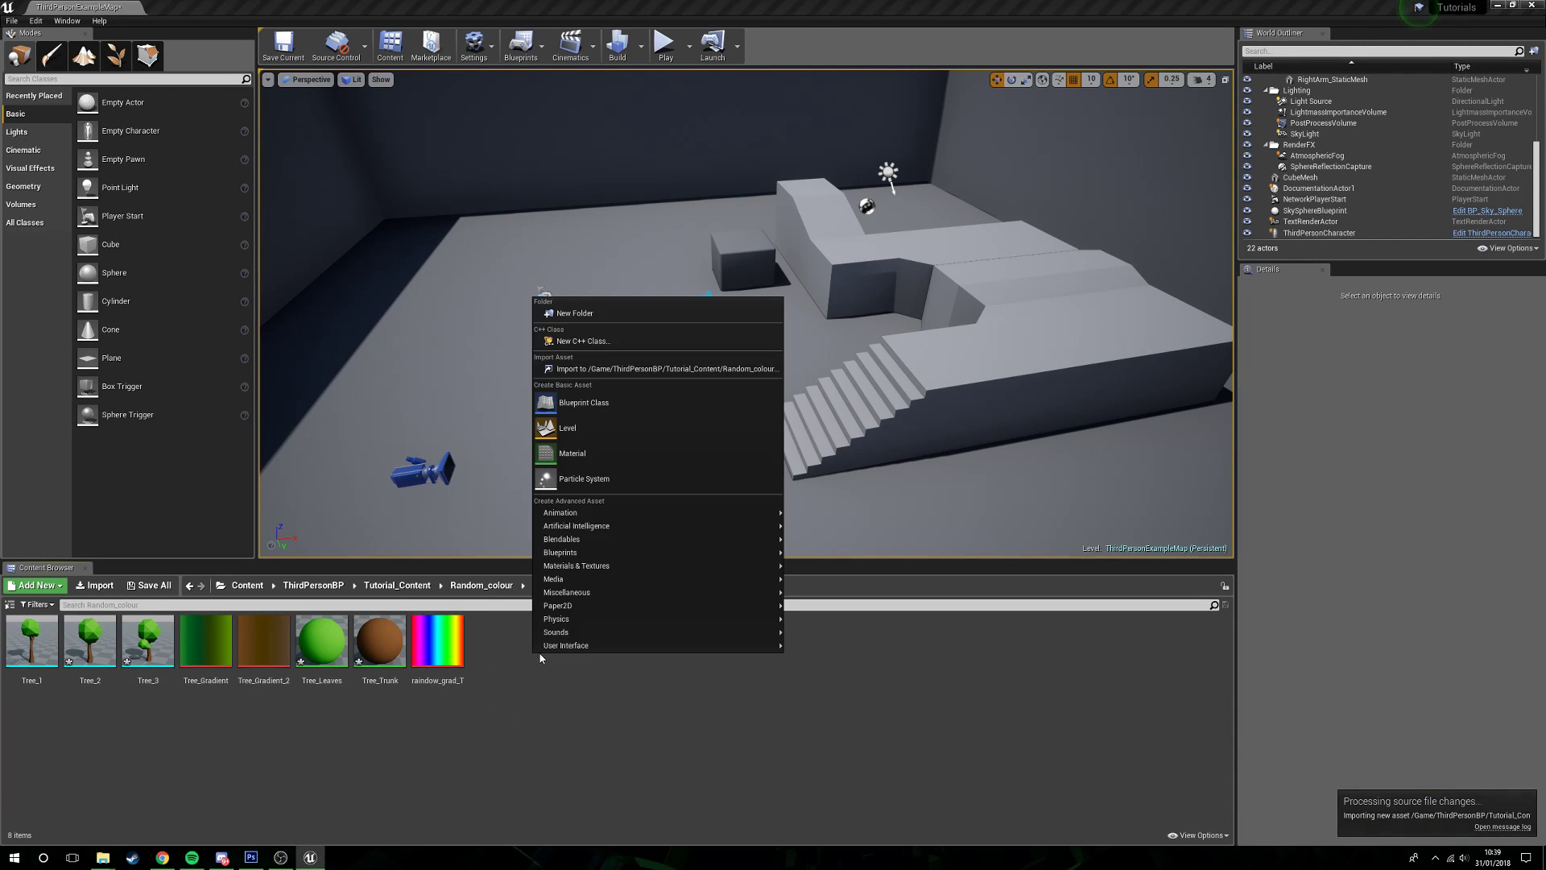
pyautogui.click(573, 453)
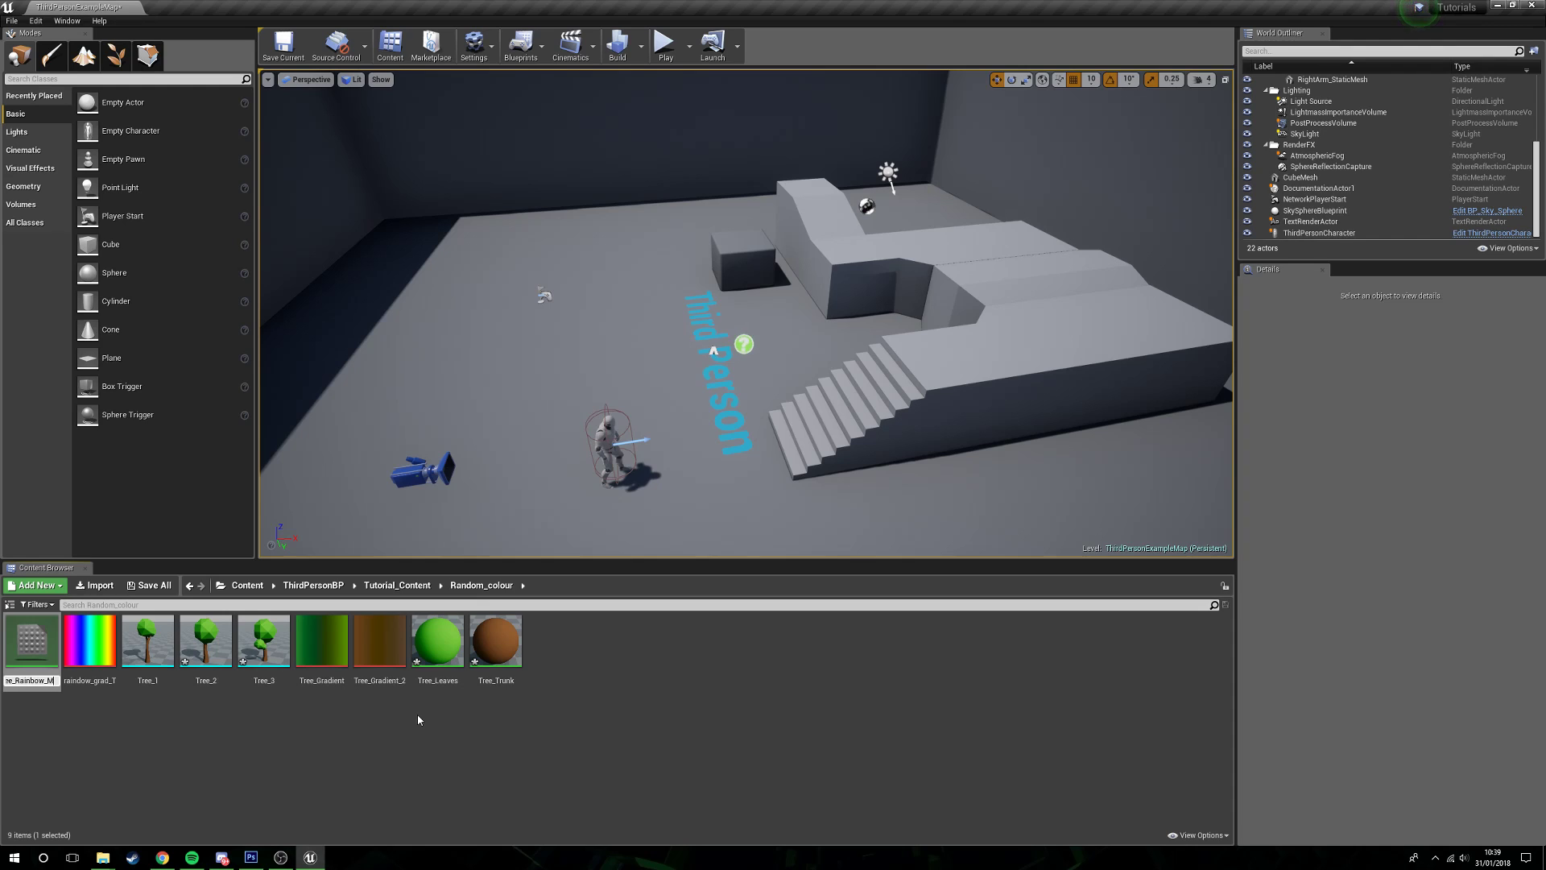
pyautogui.press('Return')
pyautogui.doubleClick(437, 682)
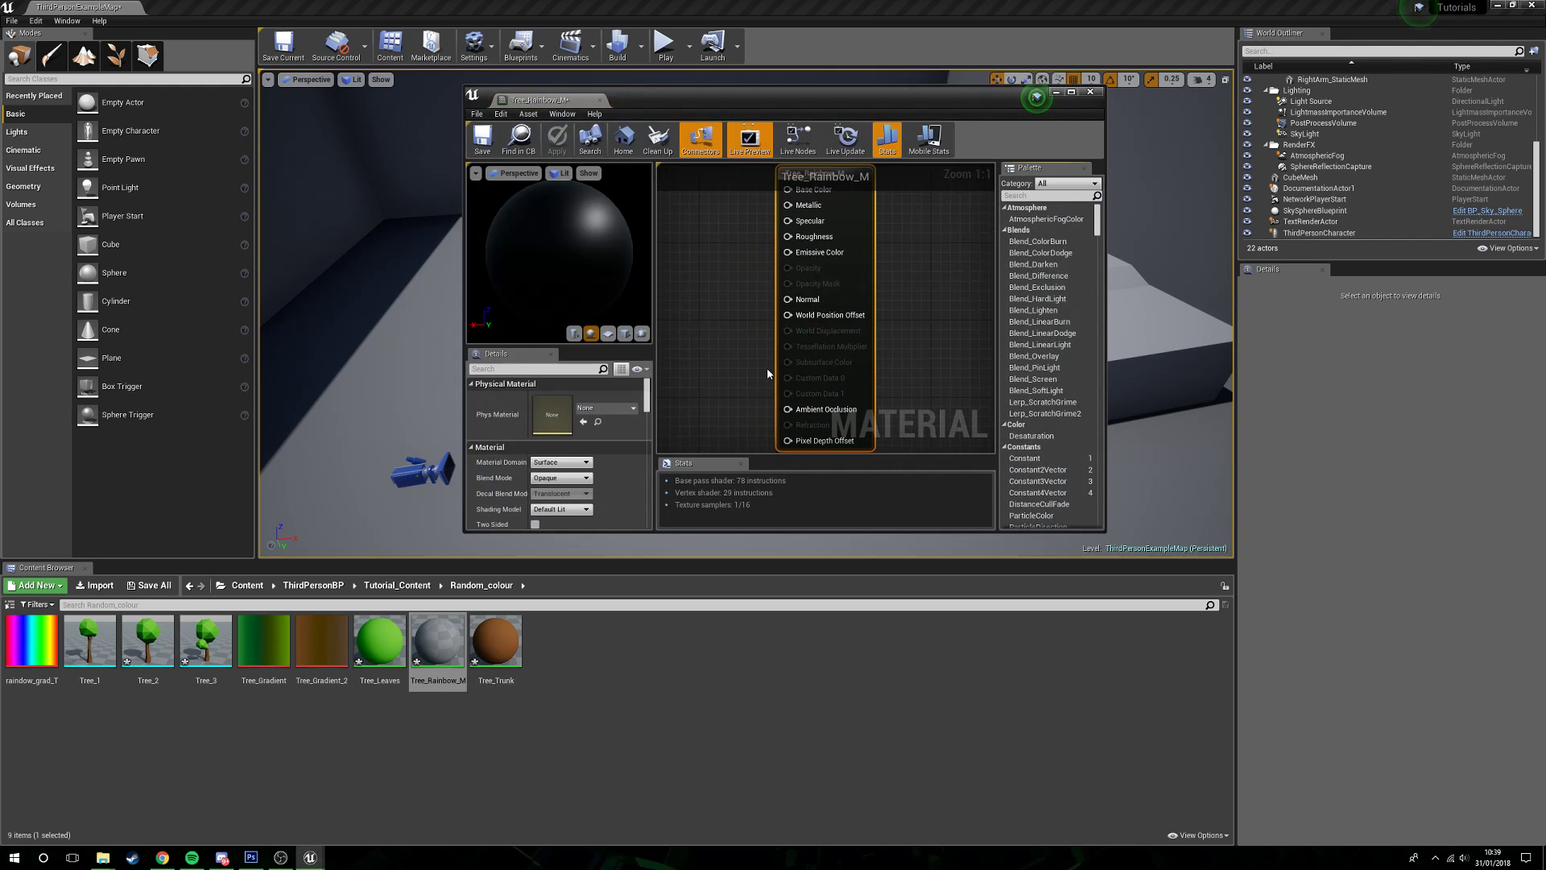
pyautogui.doubleClick(1036, 97)
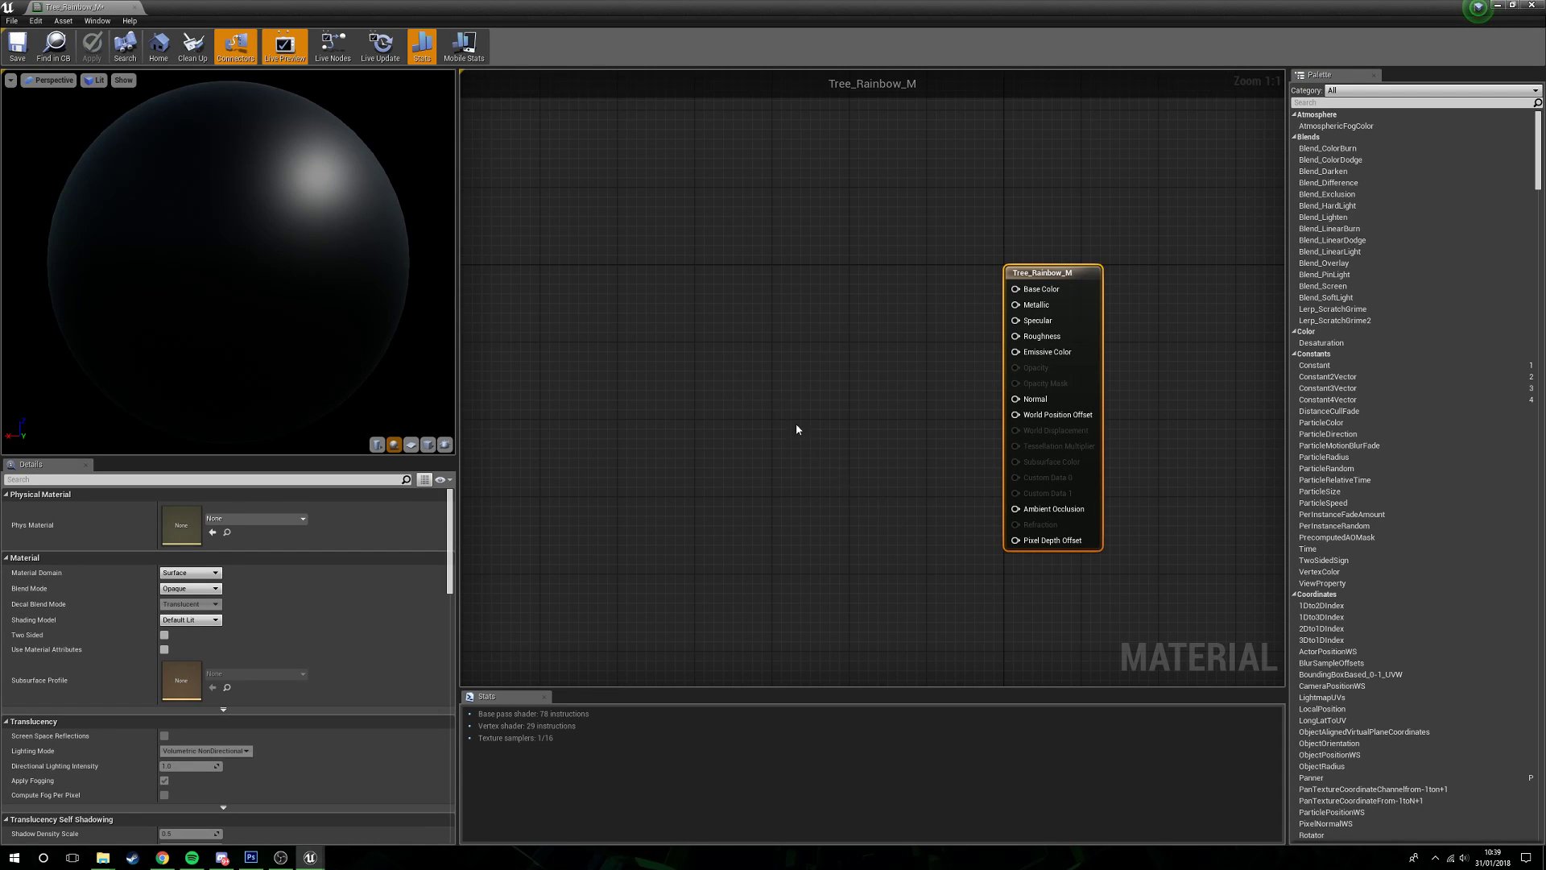
# Step: Add the raindow_grad_T texture to the material graph as a Texture Sample and connect its RGB output to Base Color
pyautogui.moveTo(784, 419); pyautogui.dragTo(873, 410, button='right')
pyautogui.moveTo(726, 349); pyautogui.dragTo(703, 318, button='right')
pyautogui.doubleClick(891, 6)
pyautogui.moveTo(32, 640); pyautogui.dragTo(879, 377)
pyautogui.click(884, 315)
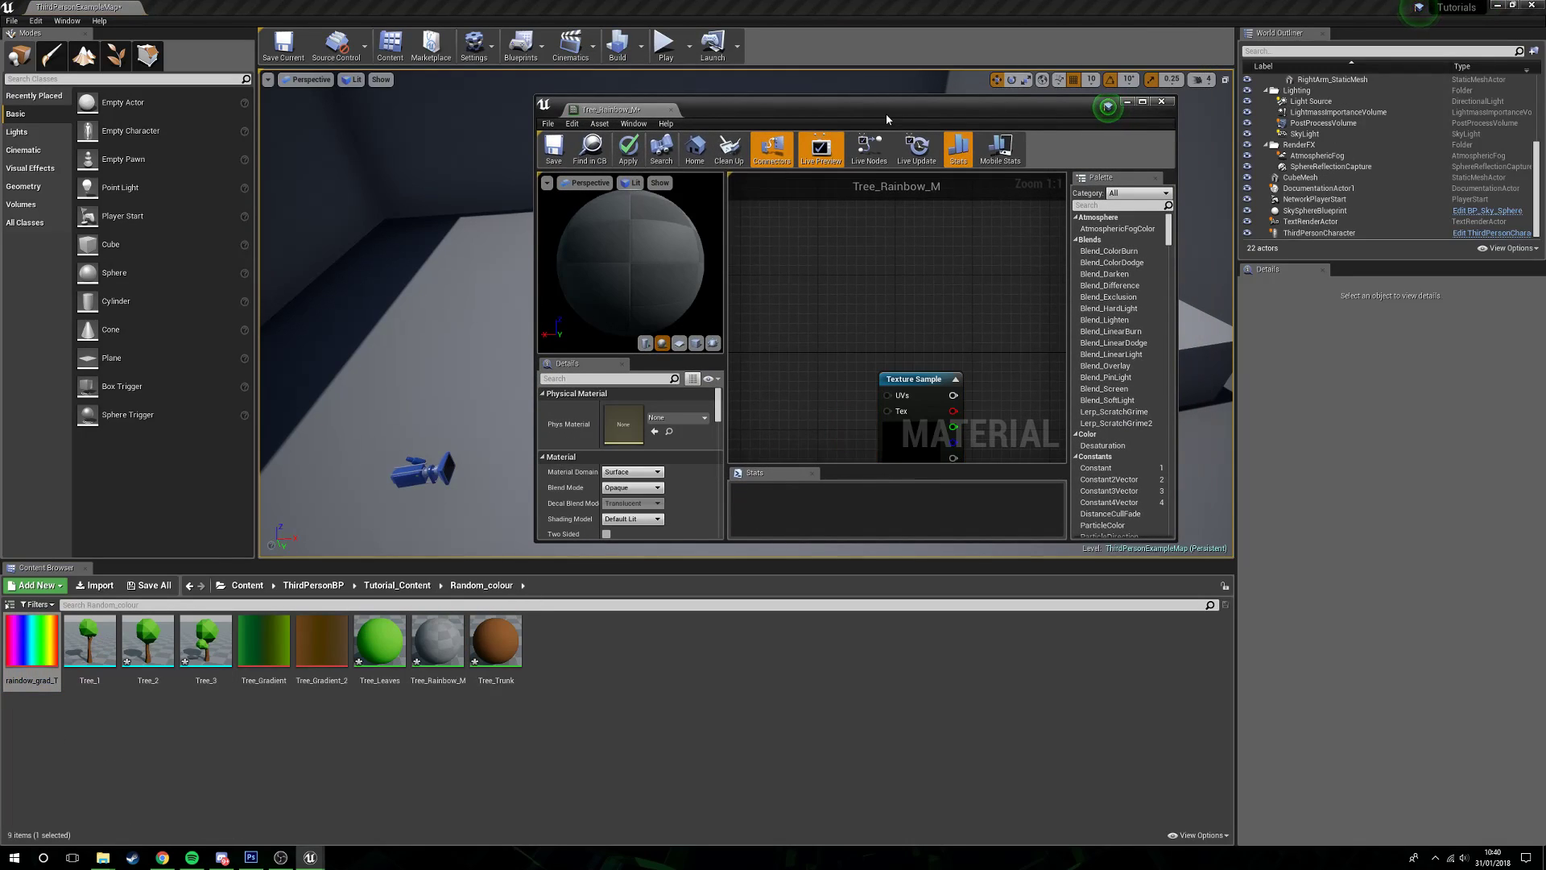
pyautogui.doubleClick(886, 113)
pyautogui.moveTo(725, 345); pyautogui.dragTo(1172, 342)
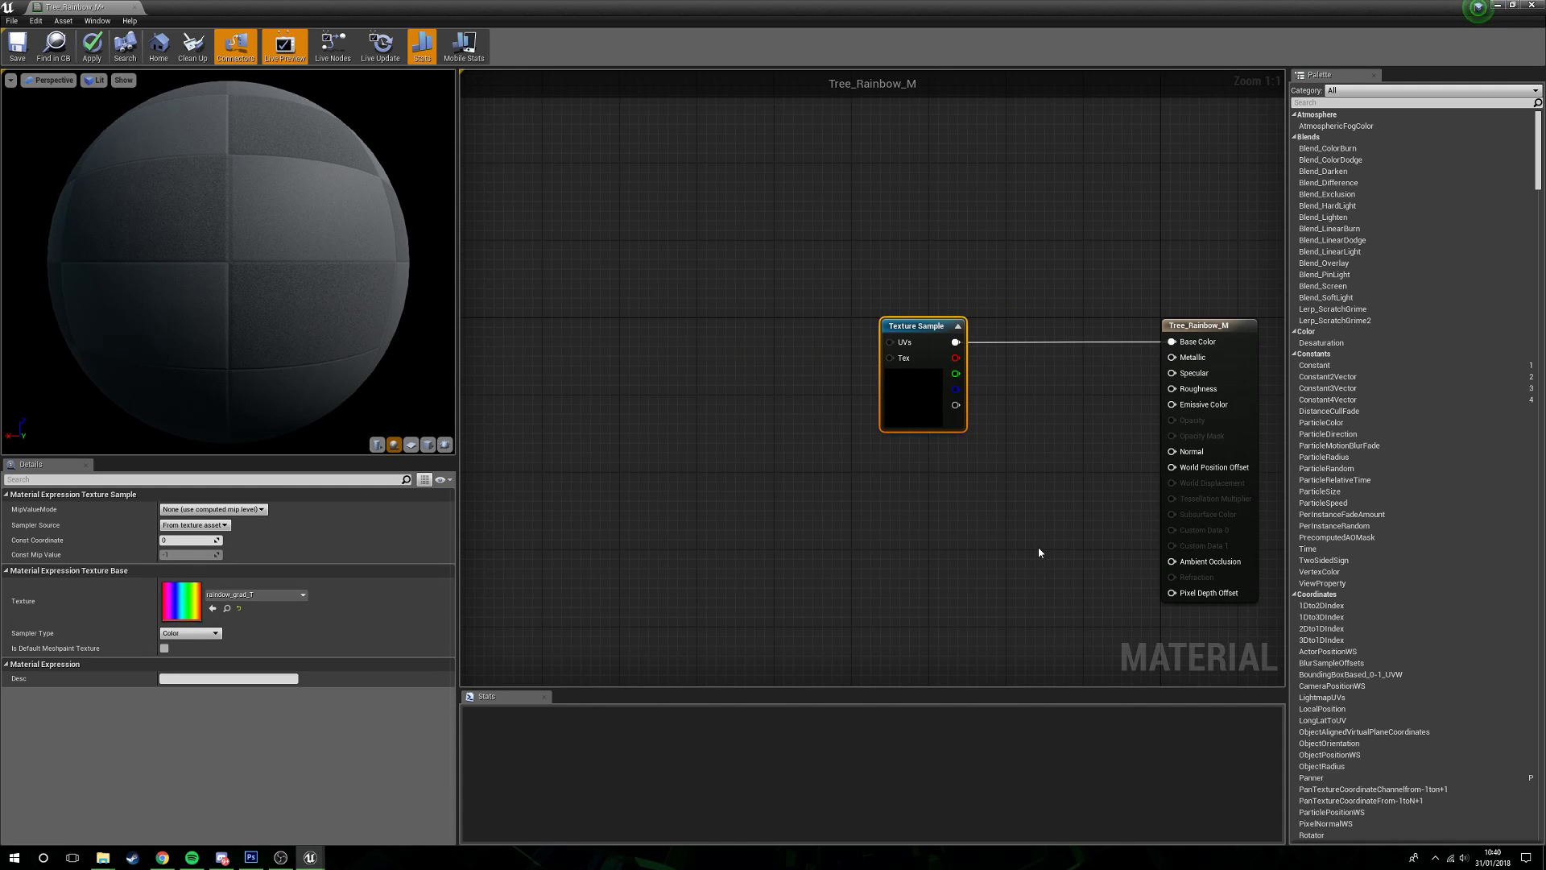
pyautogui.moveTo(913, 410); pyautogui.dragTo(970, 421)
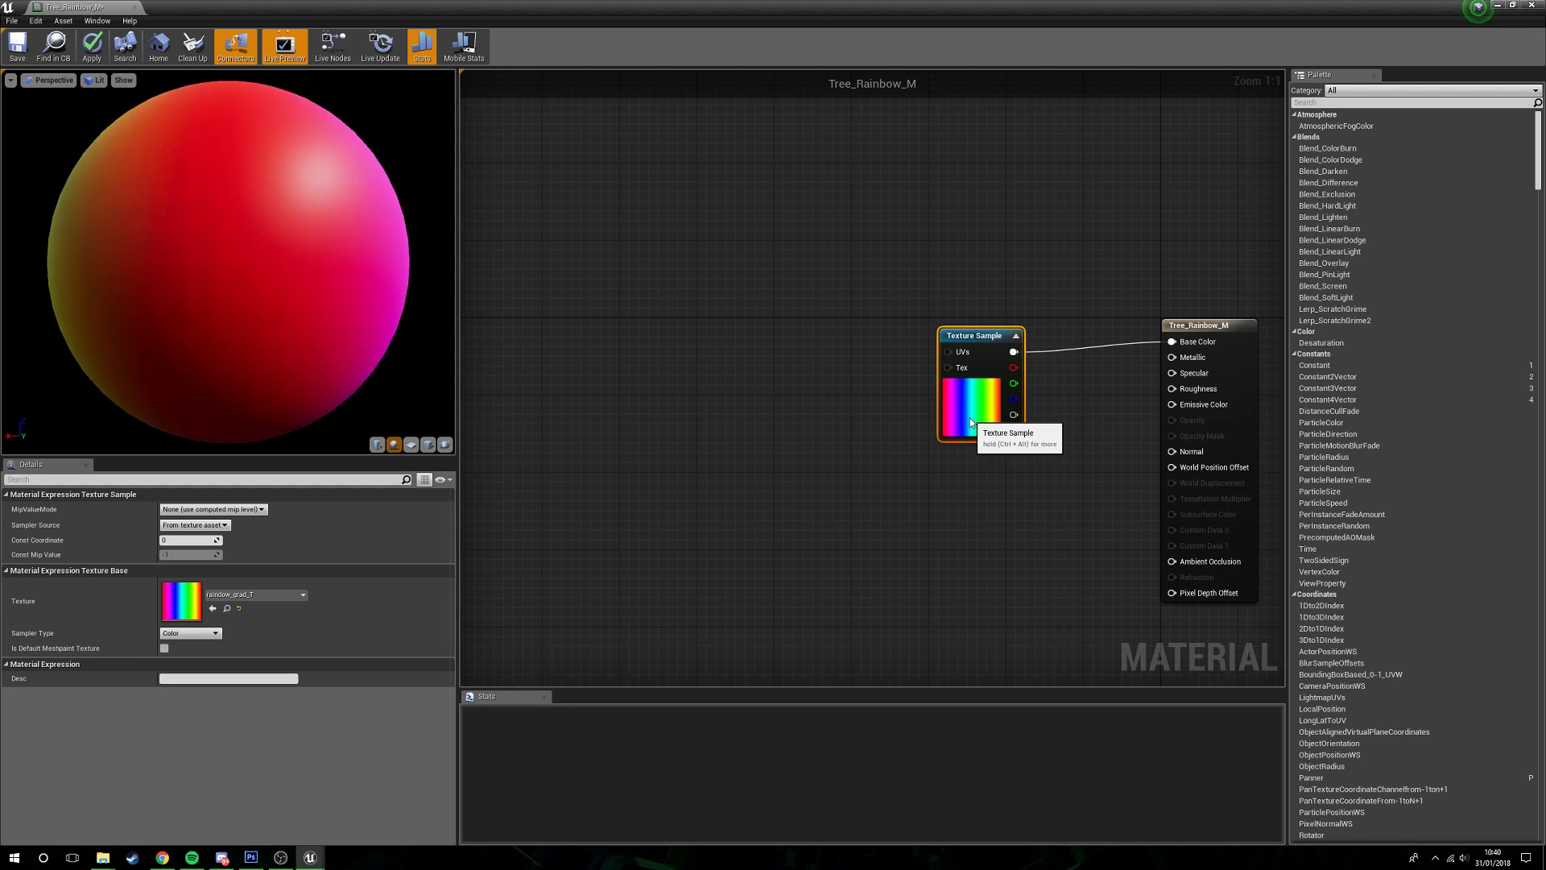
# Step: Check the material preview on a plane and a sphere, and apply the changes before closing the Tree_Rainbow_M editor
pyautogui.moveTo(228, 262); pyautogui.dragTo(422, 383)
pyautogui.click(415, 444)
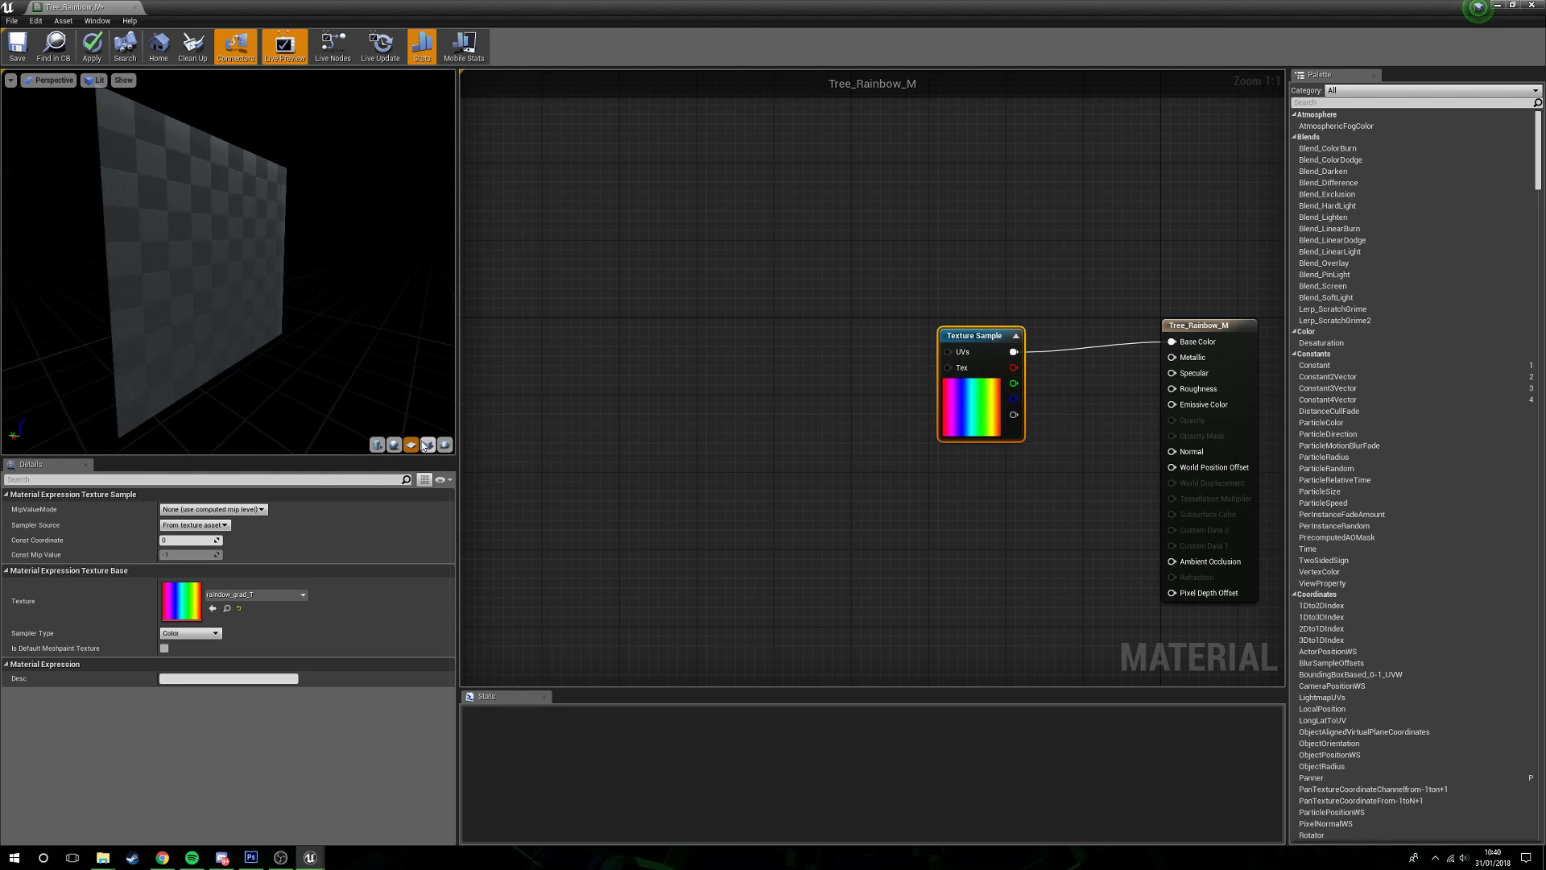
pyautogui.click(394, 445)
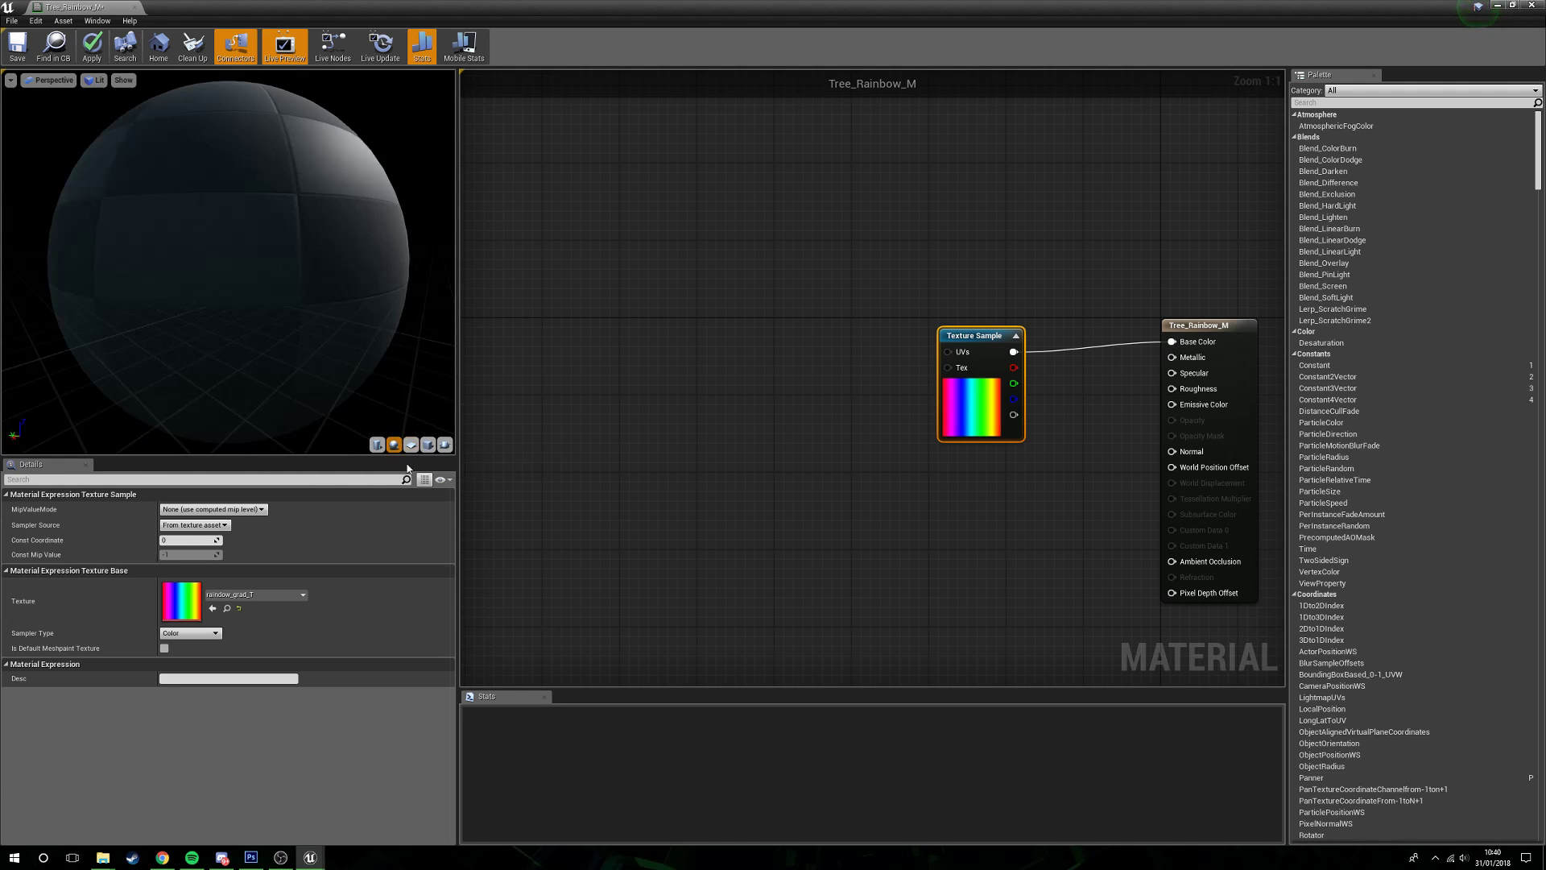
pyautogui.click(86, 60)
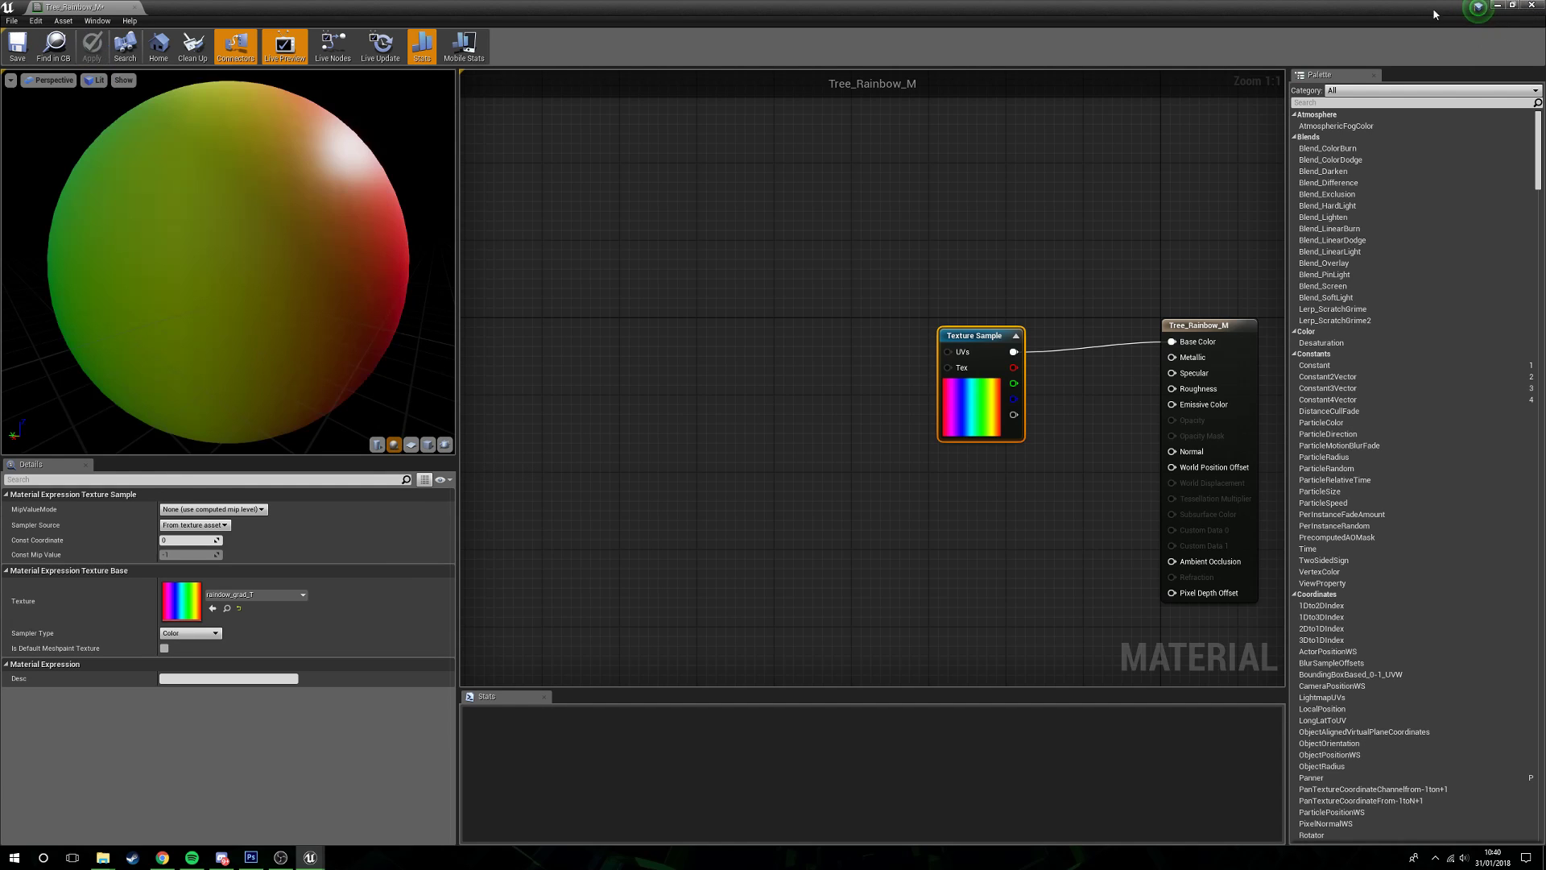
pyautogui.click(1531, 6)
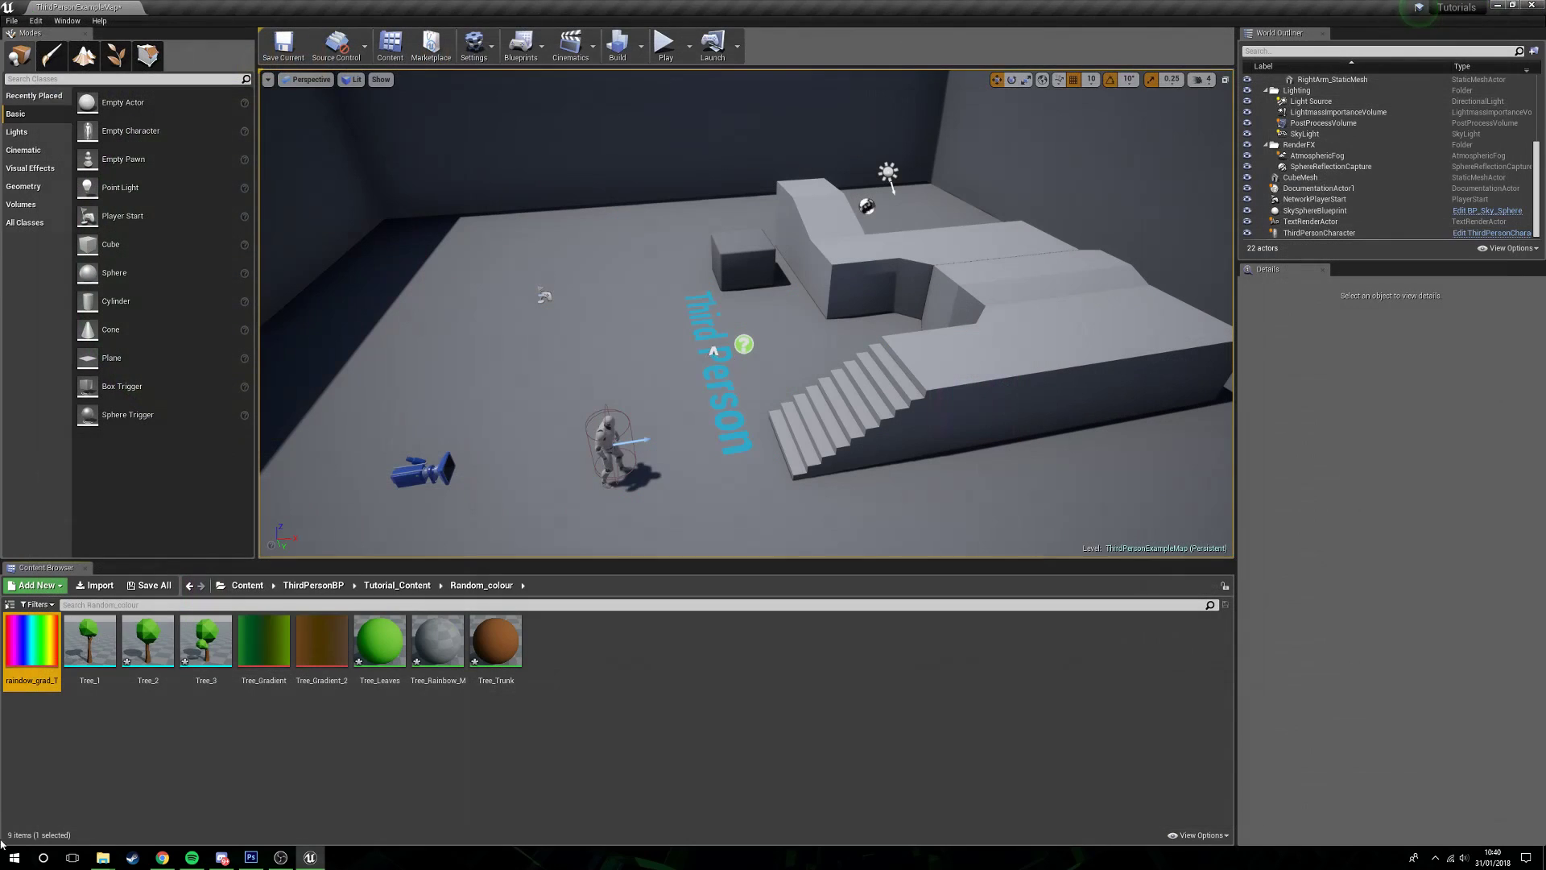
# Step: Assign Tree_Rainbow_M to the leaf slot (Element 0) of the Tree_1, Tree_2 and Tree_3 meshes
pyautogui.doubleClick(83, 644)
pyautogui.moveTo(773, 7); pyautogui.dragTo(987, 165)
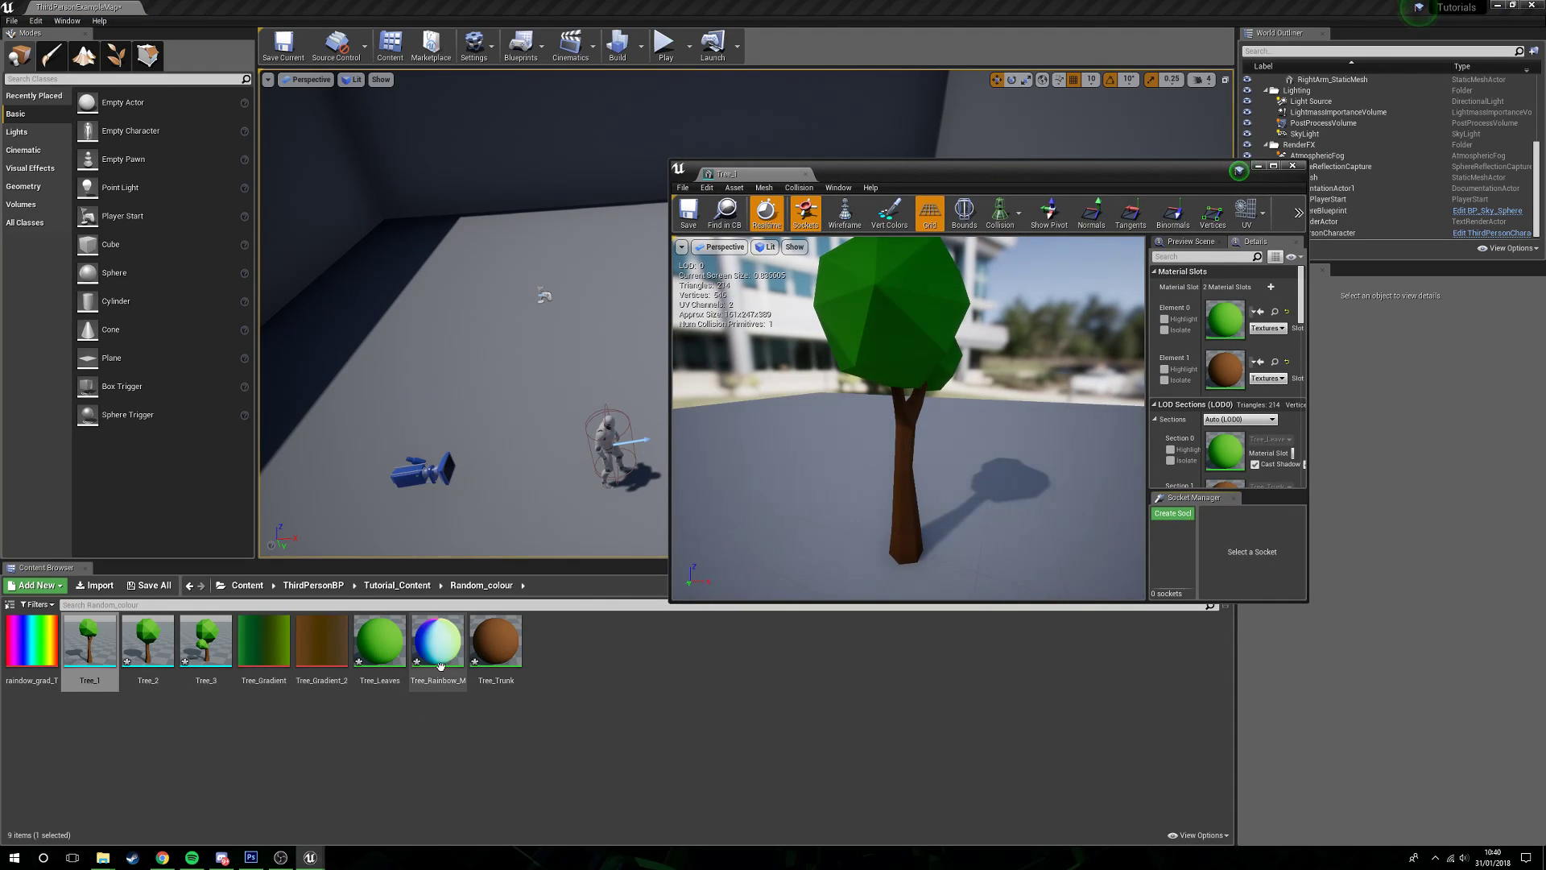
pyautogui.moveTo(437, 644); pyautogui.dragTo(1220, 320)
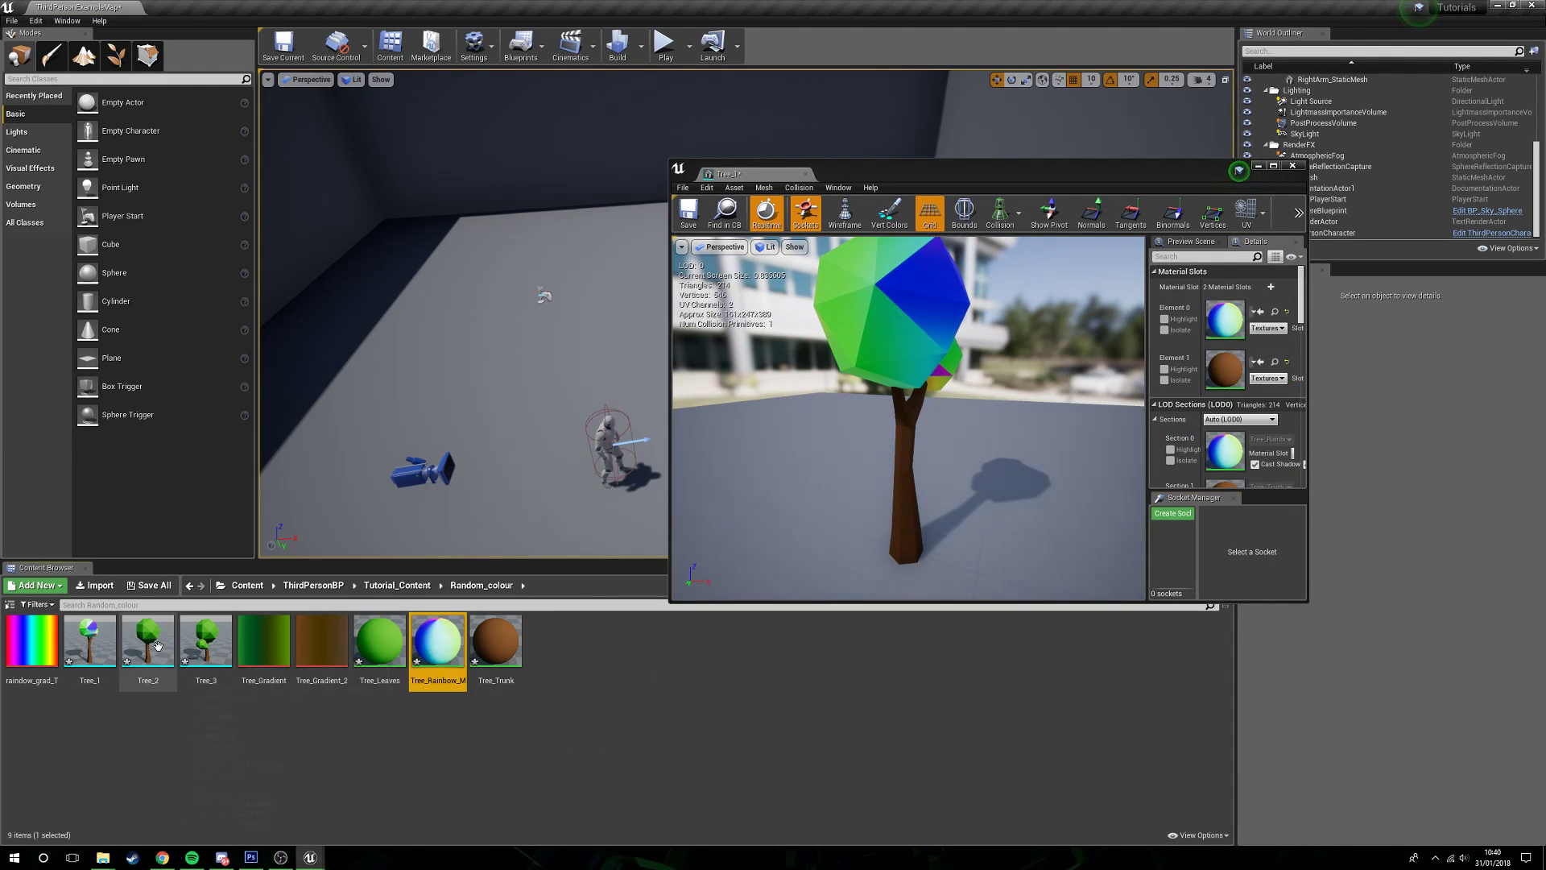
pyautogui.doubleClick(148, 640)
pyautogui.moveTo(448, 638); pyautogui.dragTo(1225, 320)
pyautogui.doubleClick(182, 644)
pyautogui.moveTo(437, 640); pyautogui.dragTo(1224, 321)
pyautogui.click(1292, 165)
# Step: Paint a cluster of rainbow-leaved trees near the far corner of the floor with the Foliage Paint tool and inspect their colours
pyautogui.click(116, 57)
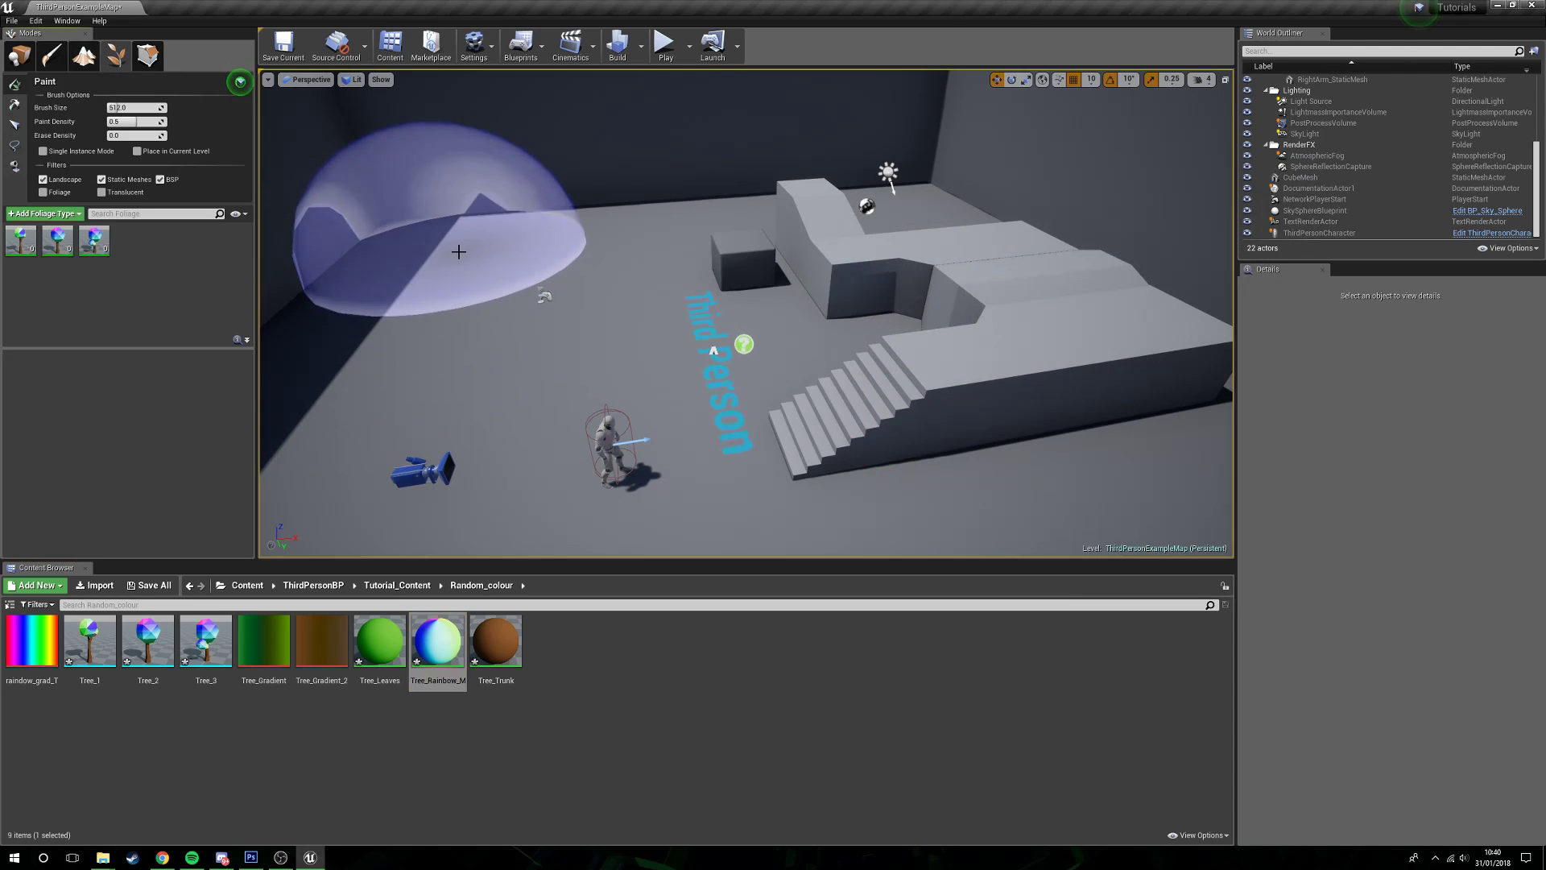
pyautogui.click(459, 252)
pyautogui.moveTo(662, 358)
pyautogui.mouseDown(button='right')
pyautogui.moveTo(661, 277)
pyautogui.moveTo(644, 278)
pyautogui.mouseUp(button='right')
pyautogui.press('w')
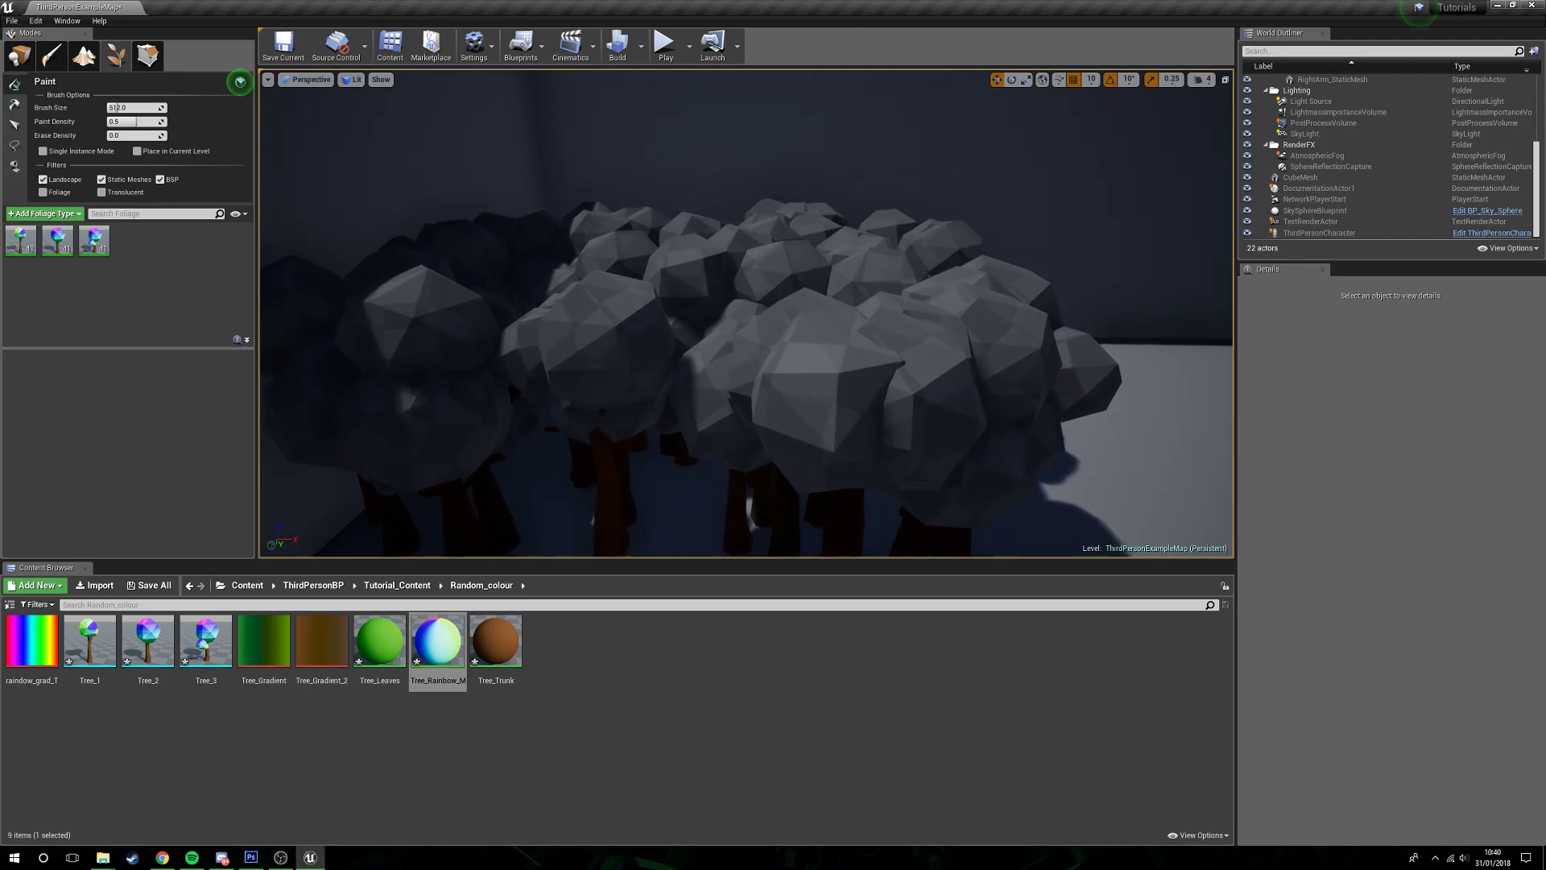
pyautogui.moveTo(693, 379)
pyautogui.mouseDown(button='right')
pyautogui.moveTo(668, 391)
pyautogui.moveTo(853, 330)
pyautogui.mouseUp(button='right')
pyautogui.moveTo(746, 313); pyautogui.dragTo(628, 354, button='right')
pyautogui.moveTo(723, 344)
pyautogui.mouseDown(button='right')
pyautogui.moveTo(813, 354)
pyautogui.moveTo(725, 338)
pyautogui.moveTo(797, 338)
pyautogui.moveTo(725, 314)
pyautogui.moveTo(733, 362)
pyautogui.moveTo(825, 375)
pyautogui.moveTo(741, 330)
pyautogui.moveTo(677, 330)
pyautogui.moveTo(749, 346)
pyautogui.moveTo(757, 322)
pyautogui.moveTo(749, 386)
pyautogui.moveTo(764, 346)
pyautogui.moveTo(828, 322)
pyautogui.mouseUp(button='right')
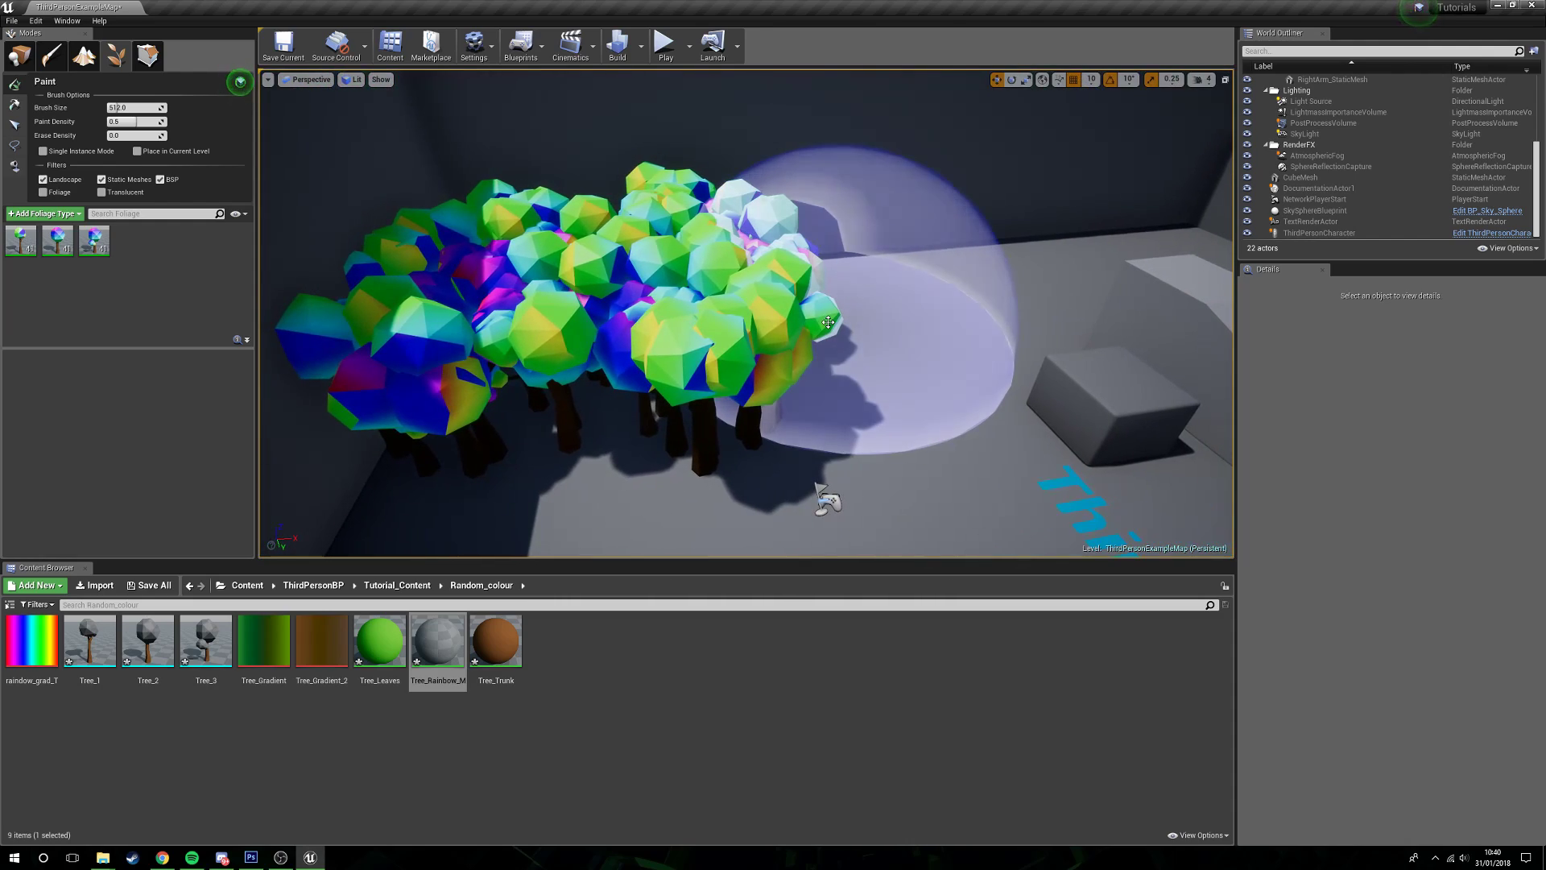
pyautogui.hotkey('shift', '1')
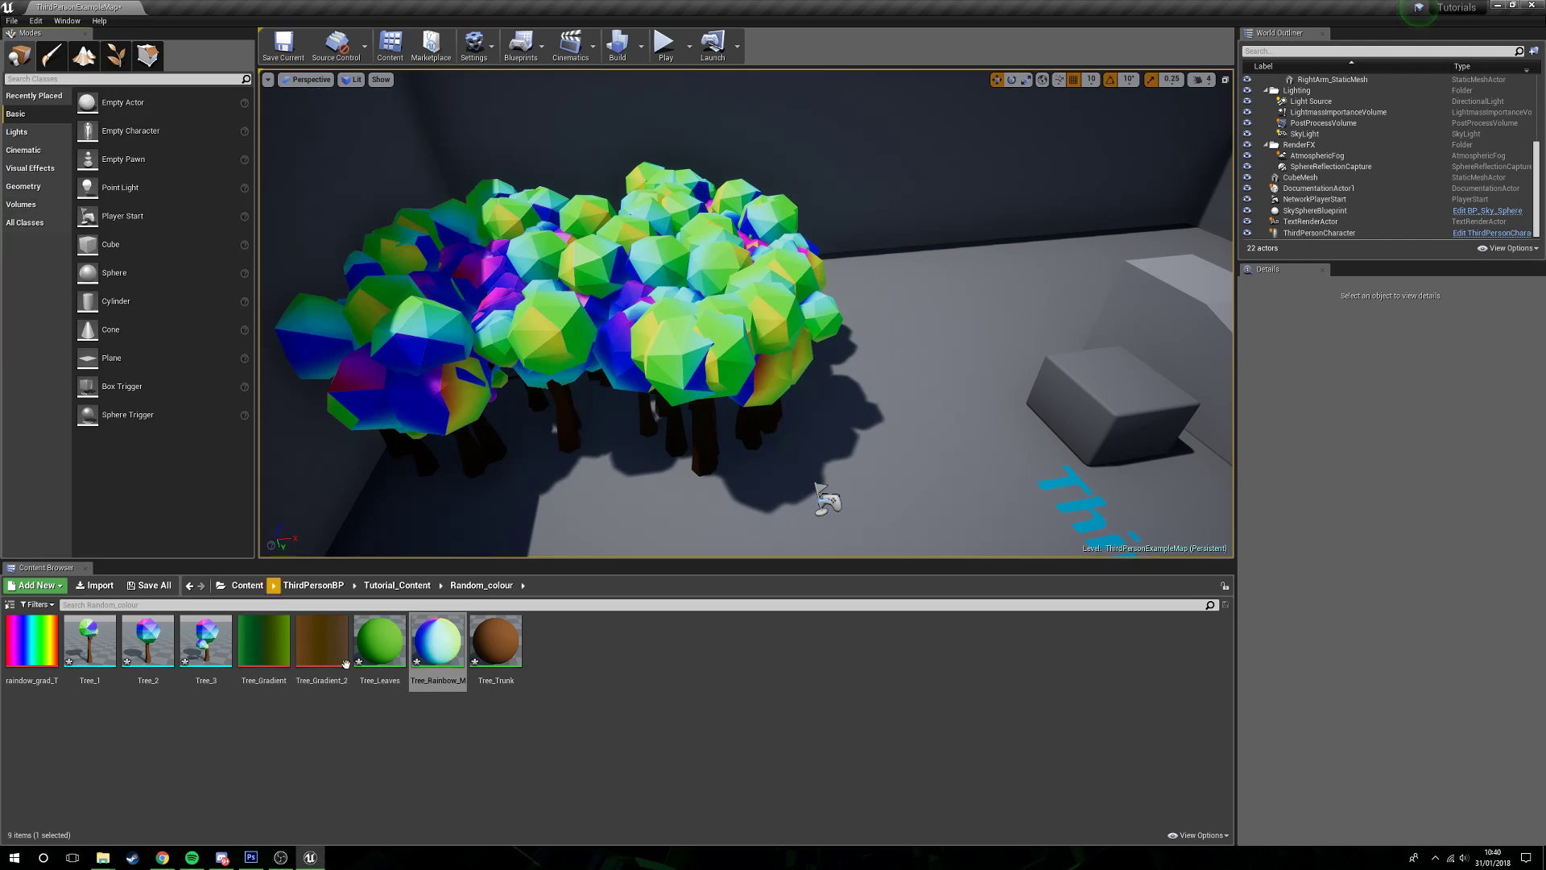
# Step: Open the Tree_Rainbow_M material and add an ObjectPositionWS node in the empty graph area before the Texture Sample
pyautogui.doubleClick(429, 635)
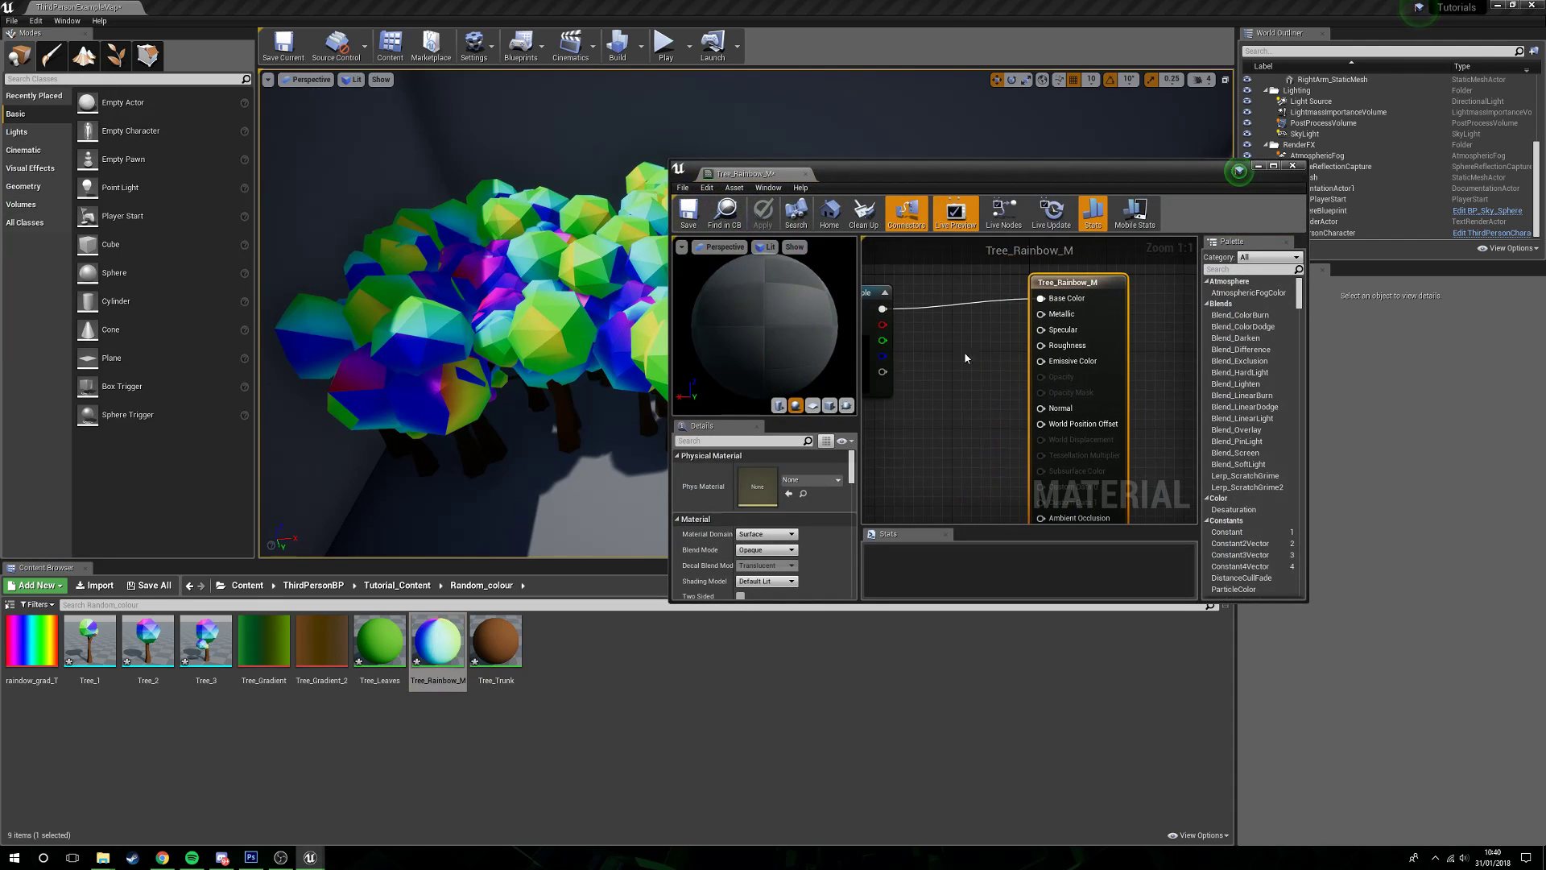
pyautogui.doubleClick(1013, 172)
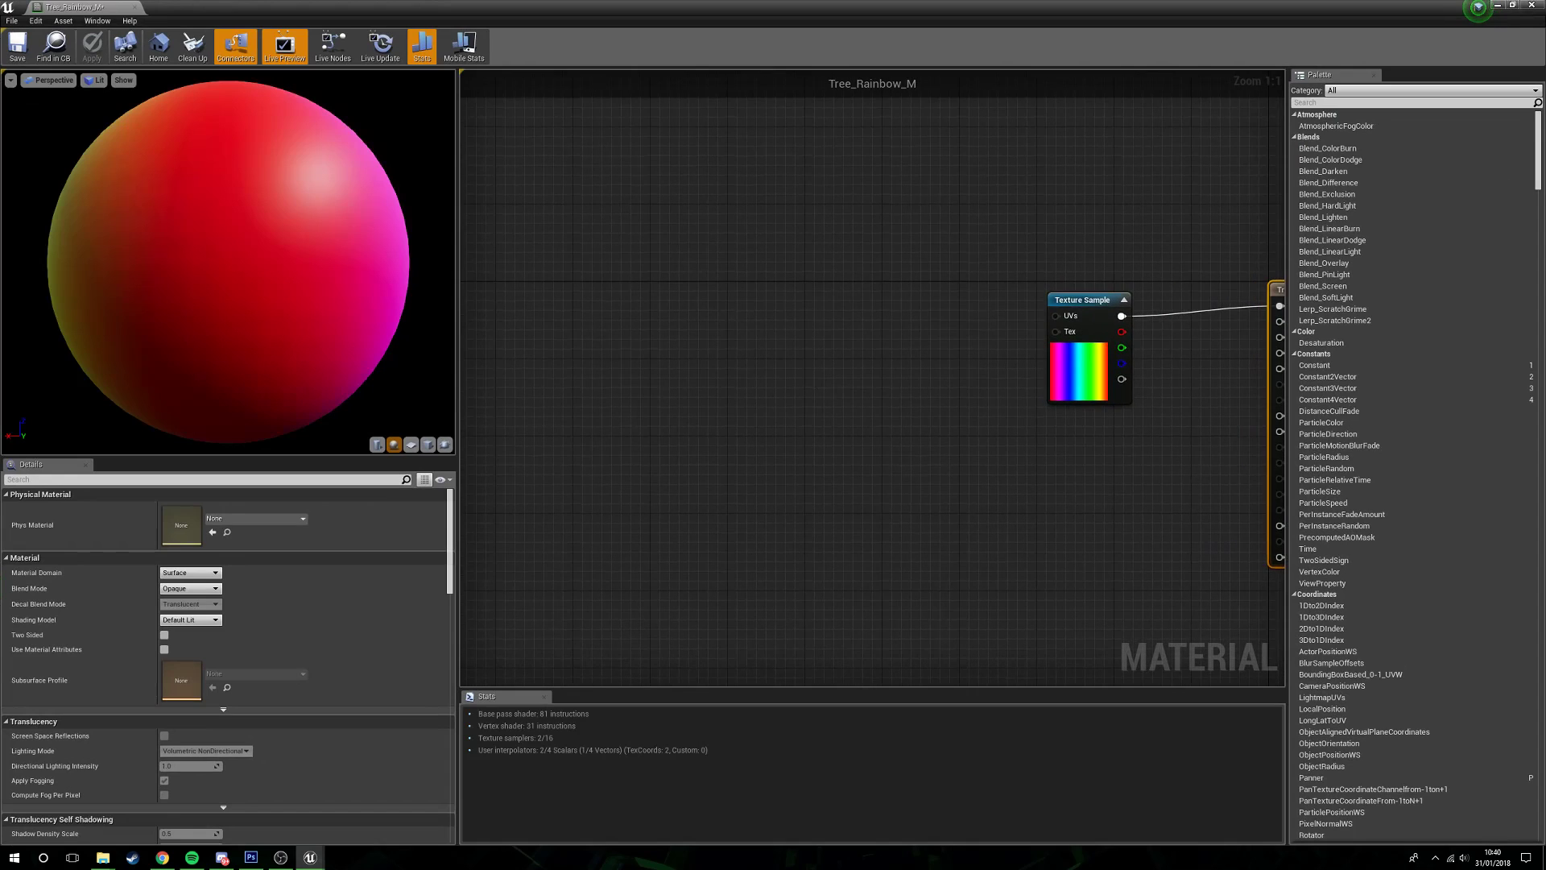
pyautogui.moveTo(571, 267); pyautogui.dragTo(624, 266, button='right')
pyautogui.rightClick(623, 267)
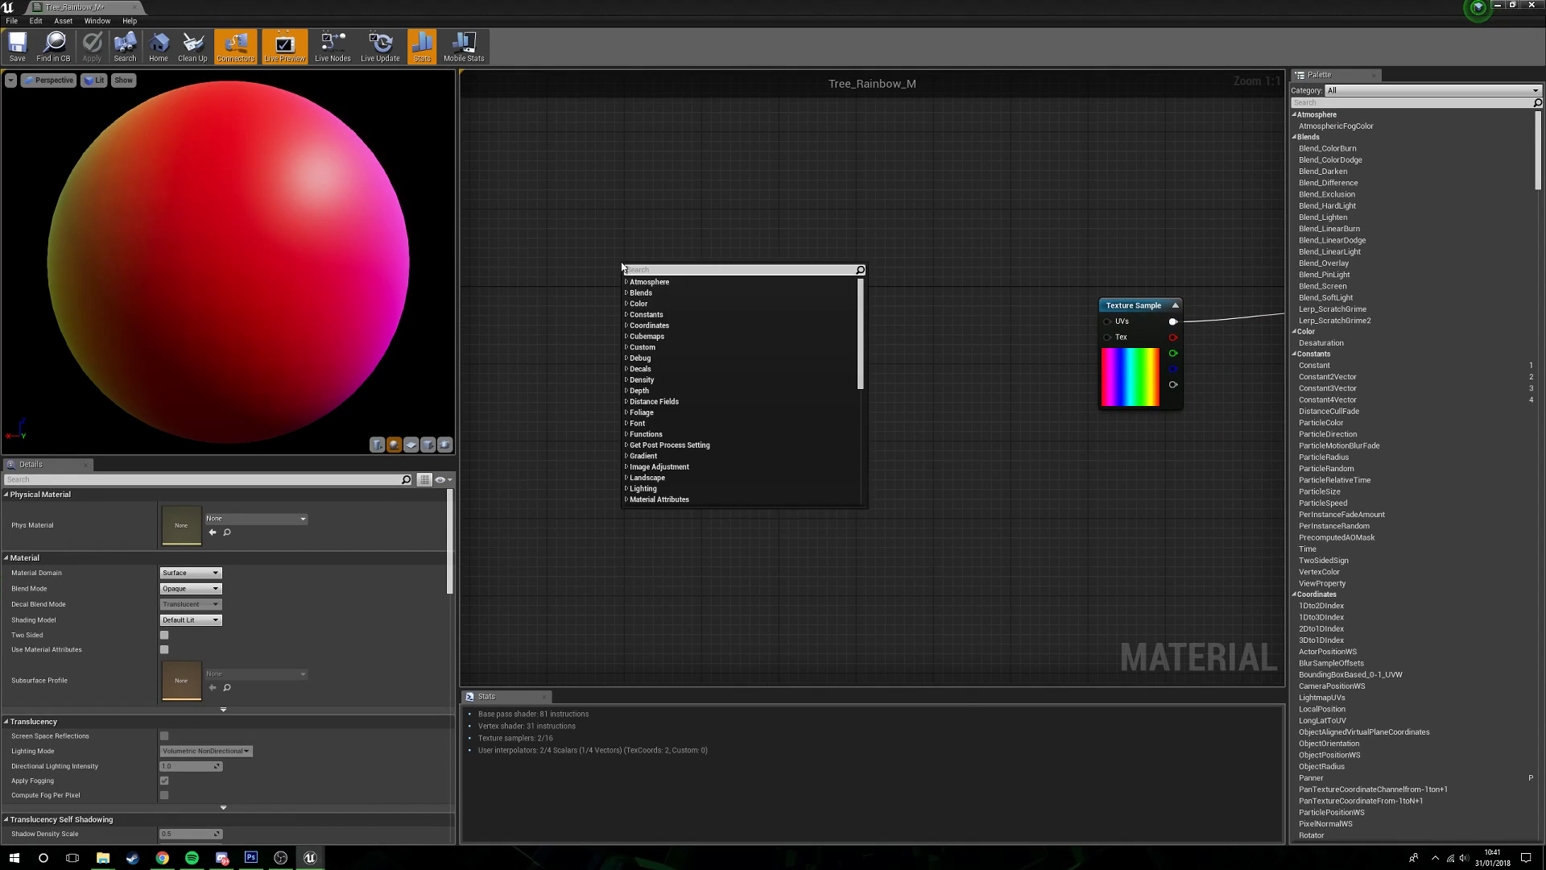
pyautogui.write('object posi')
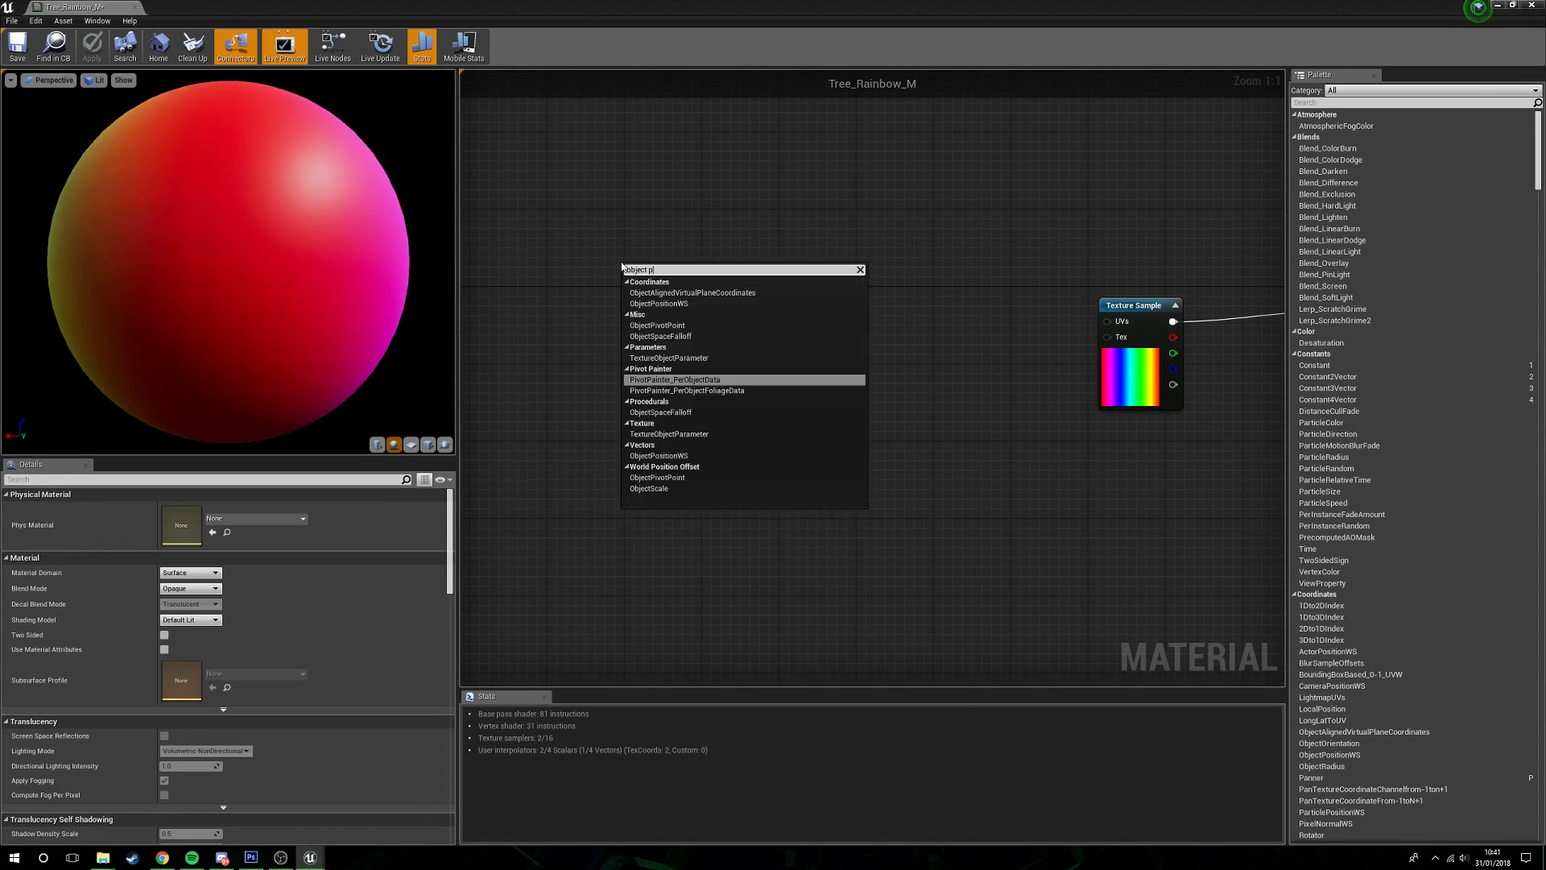
pyautogui.press('Up')
pyautogui.press('Up')
pyautogui.press('Up')
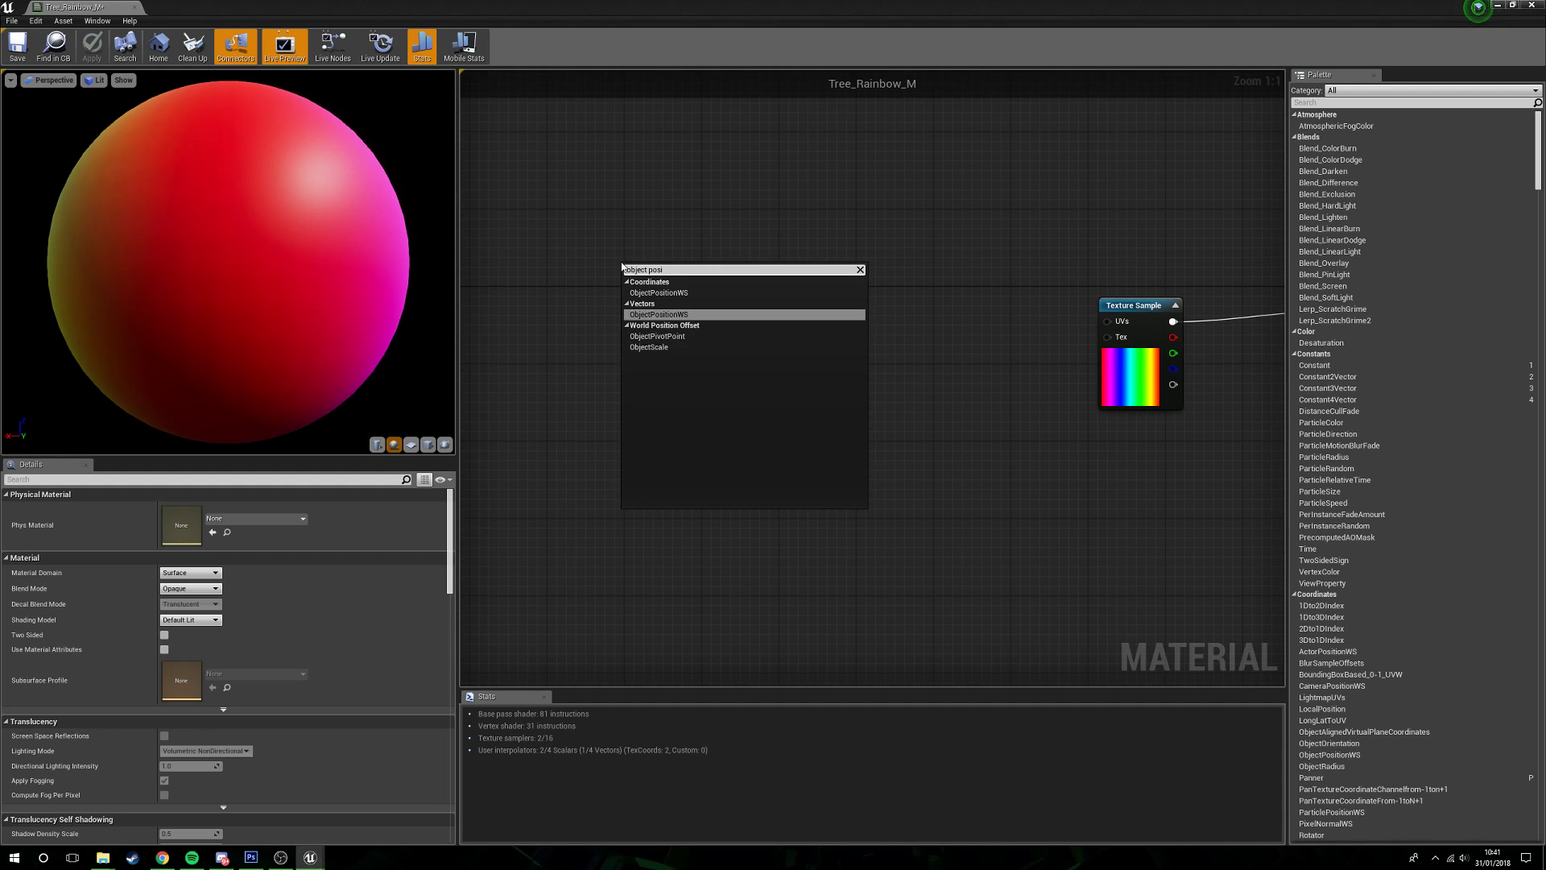
pyautogui.press('Return')
pyautogui.moveTo(624, 265); pyautogui.dragTo(580, 234)
pyautogui.click(671, 398)
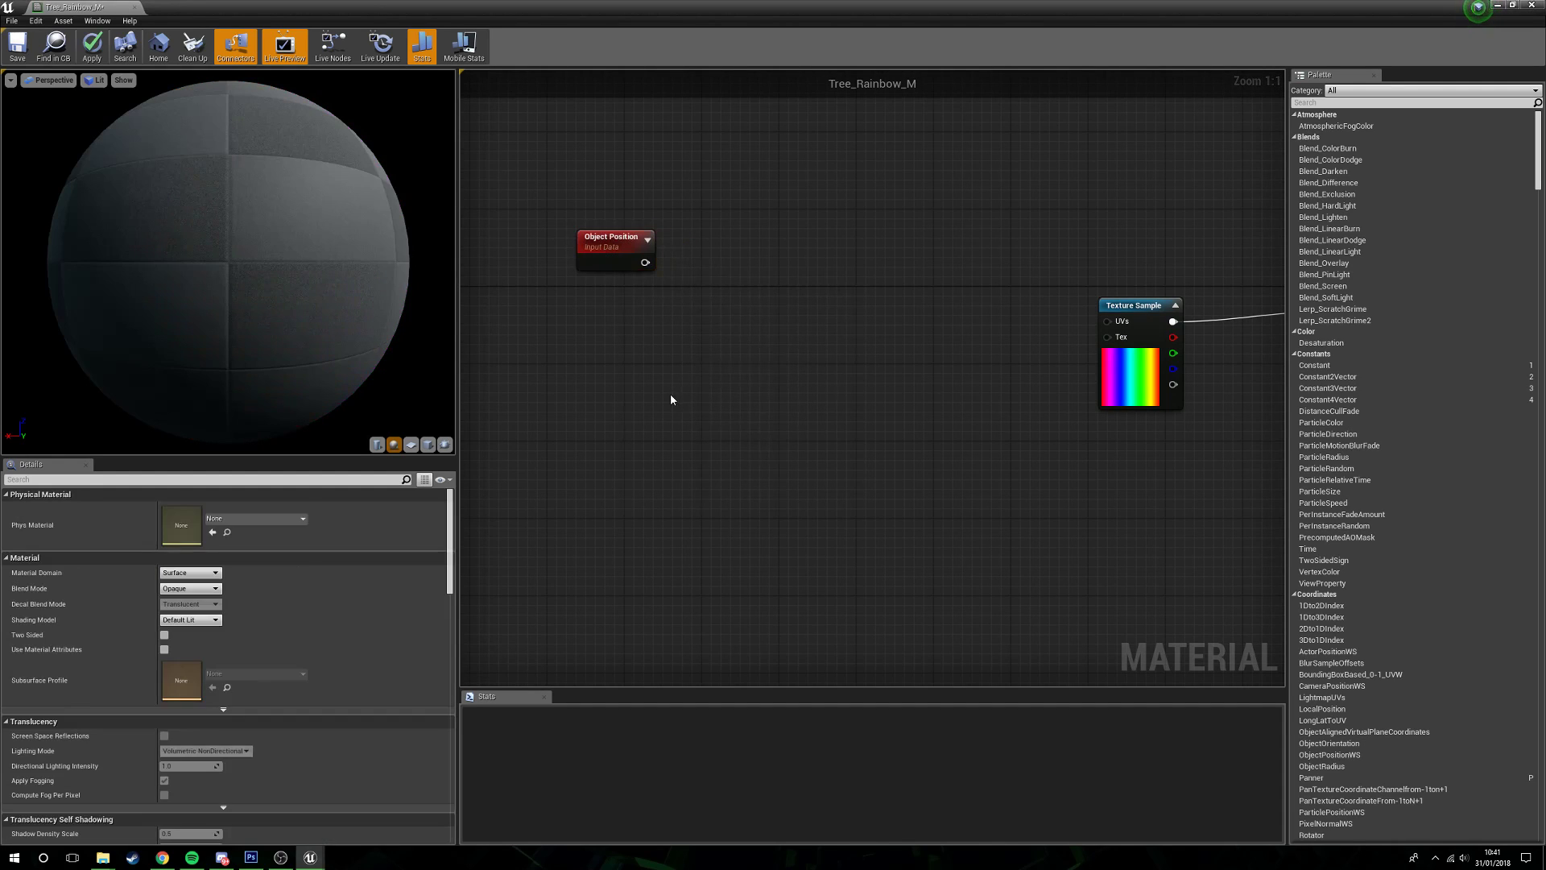
# Step: Add a PerInstanceRandom node and place it just below the Object Position node
pyautogui.moveTo(572, 396); pyautogui.dragTo(625, 380, button='right')
pyautogui.rightClick(569, 368)
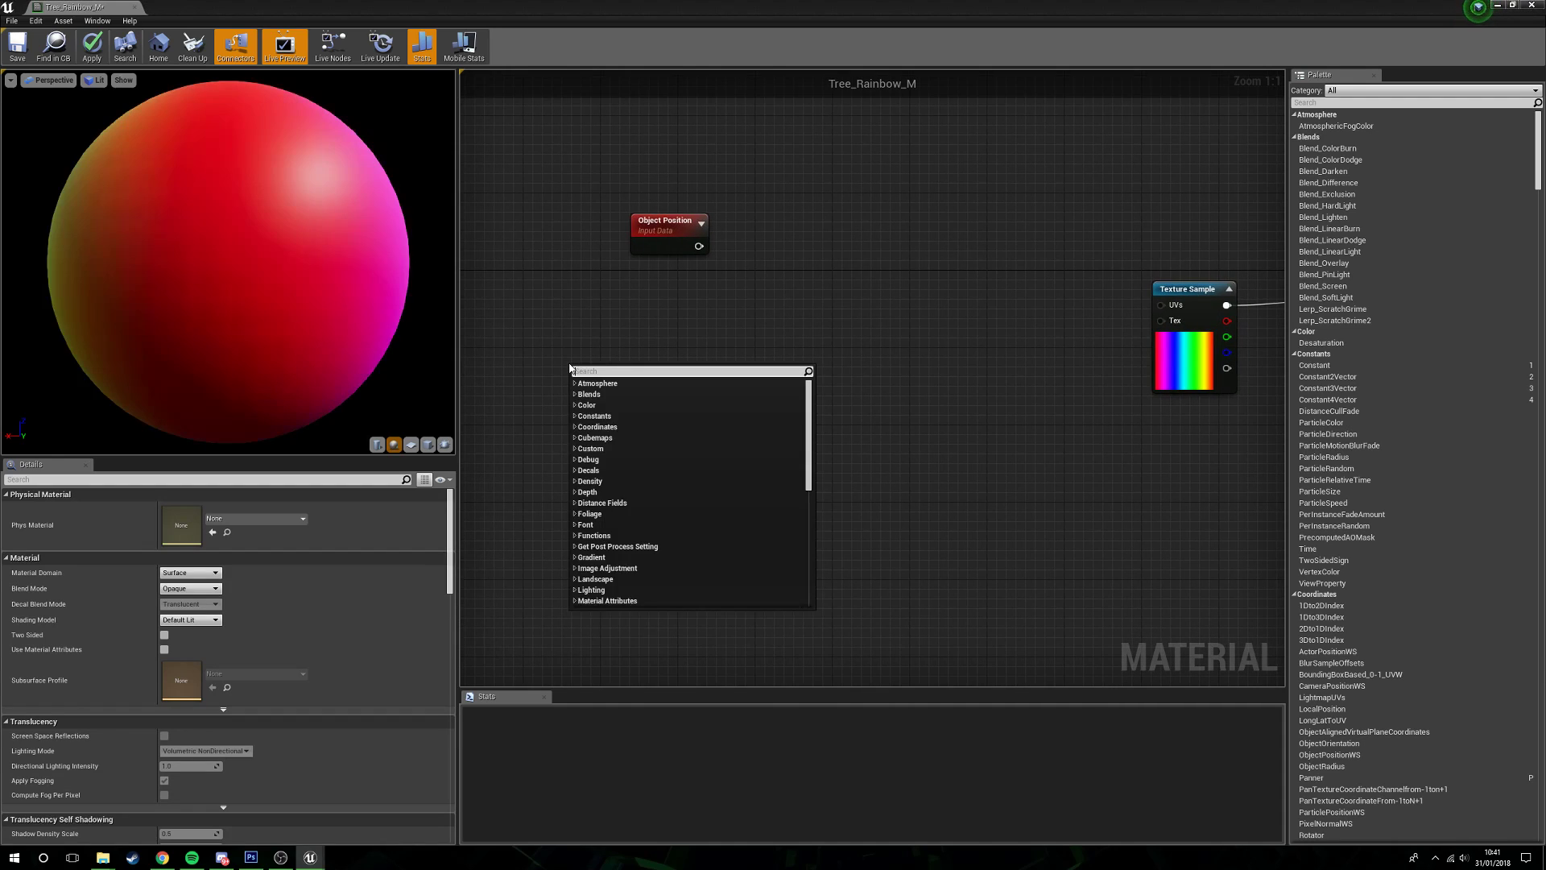
pyautogui.write('per inst')
pyautogui.press('Down')
pyautogui.press('Return')
pyautogui.moveTo(601, 376); pyautogui.dragTo(649, 302)
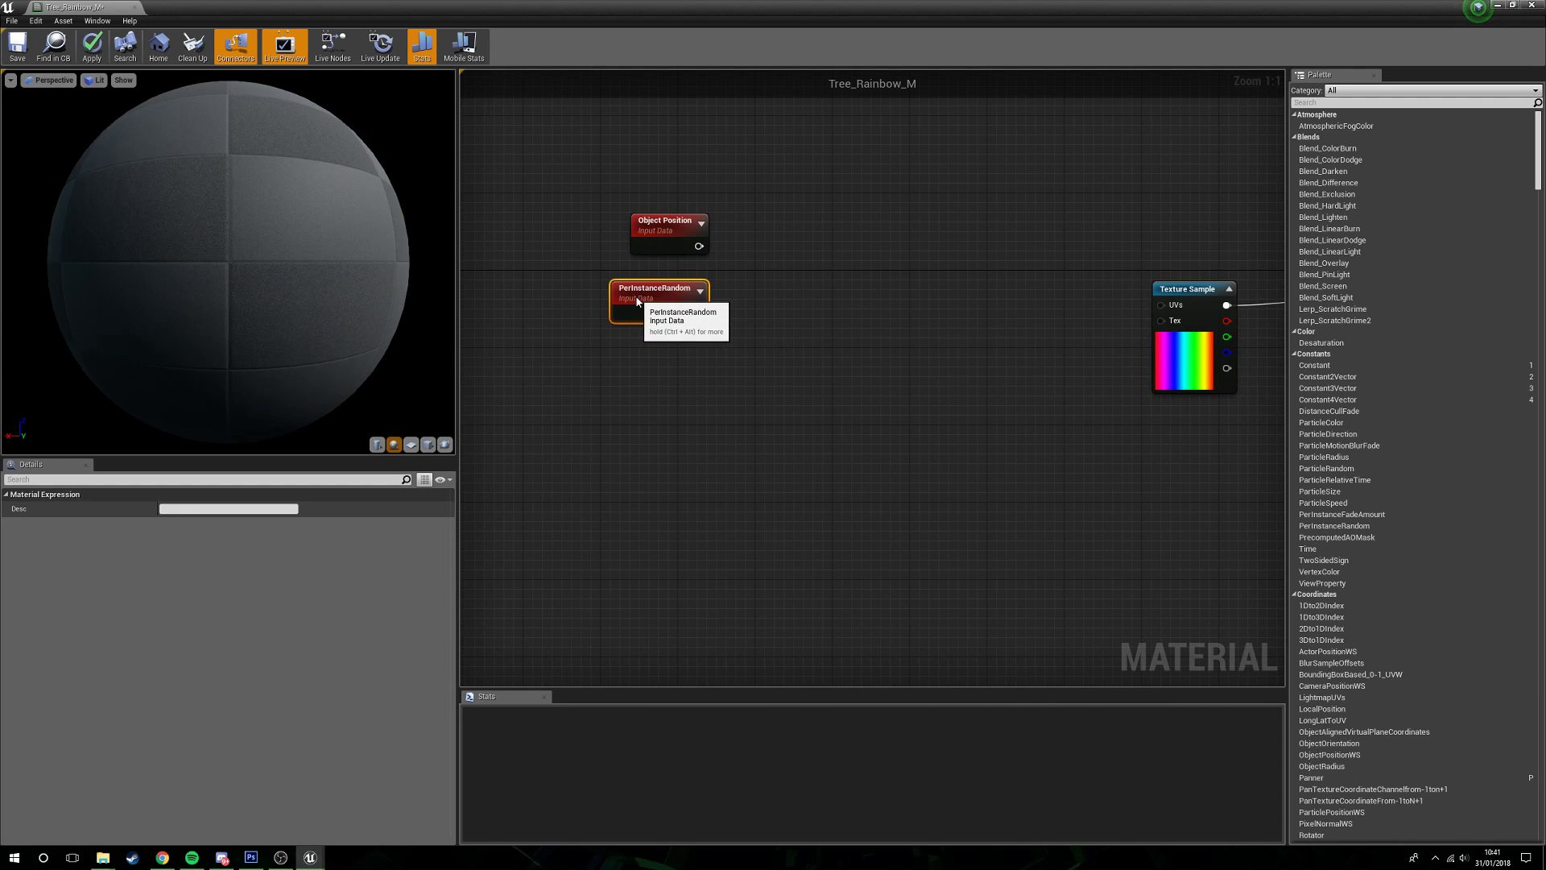
# Step: Add a Multiply node with Object Position connected to A and PerInstanceRandom connected to B, and tidy the input nodes beside it
pyautogui.click(746, 252)
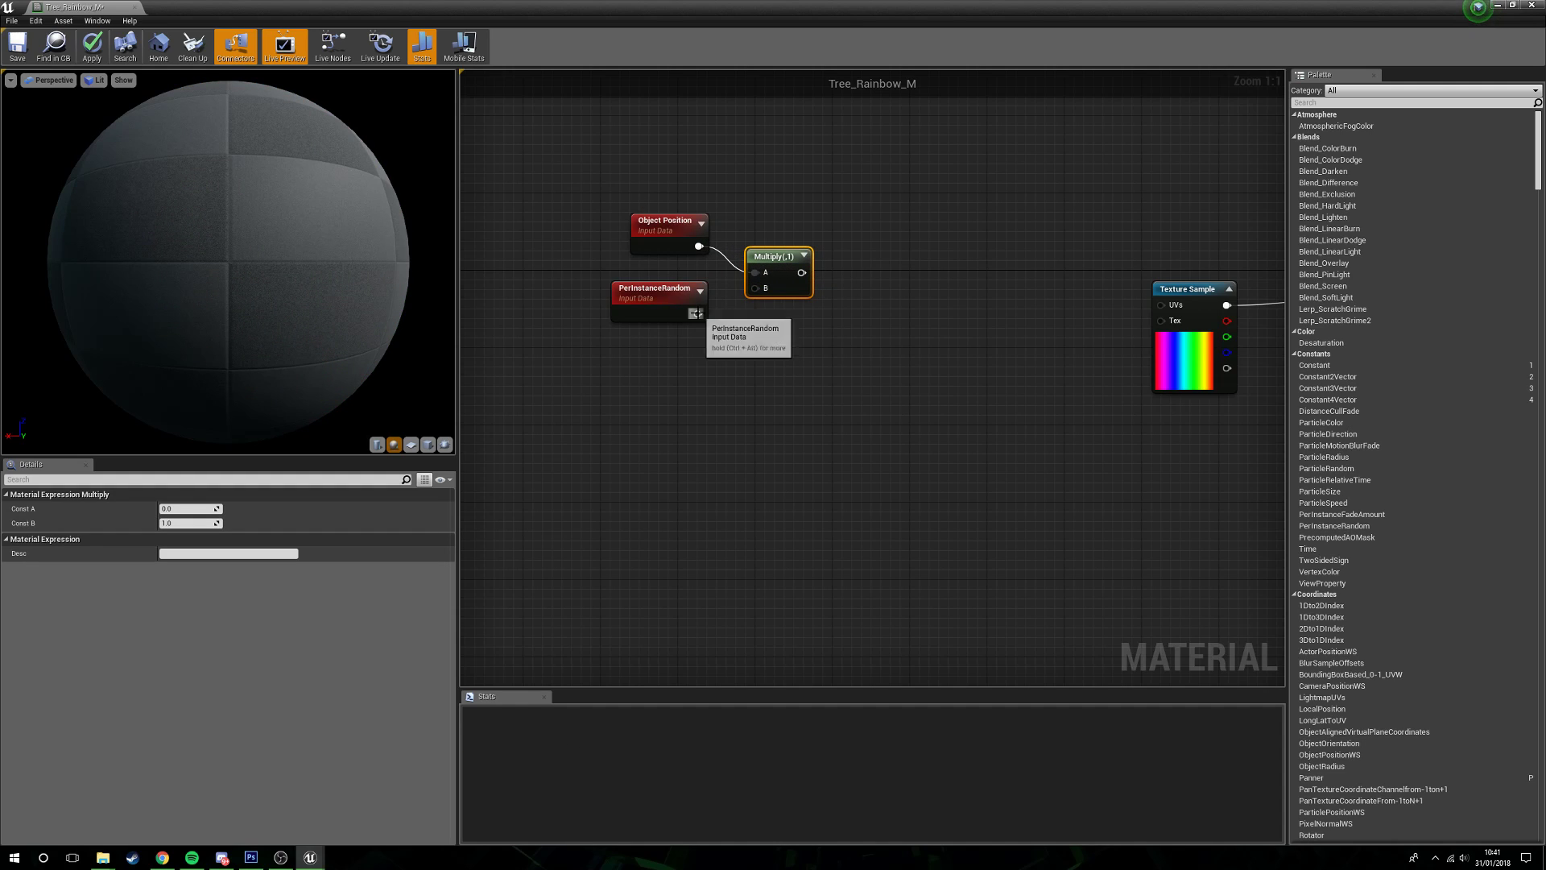
pyautogui.moveTo(656, 296); pyautogui.dragTo(665, 286)
pyautogui.moveTo(661, 230); pyautogui.dragTo(669, 238)
pyautogui.click(678, 219)
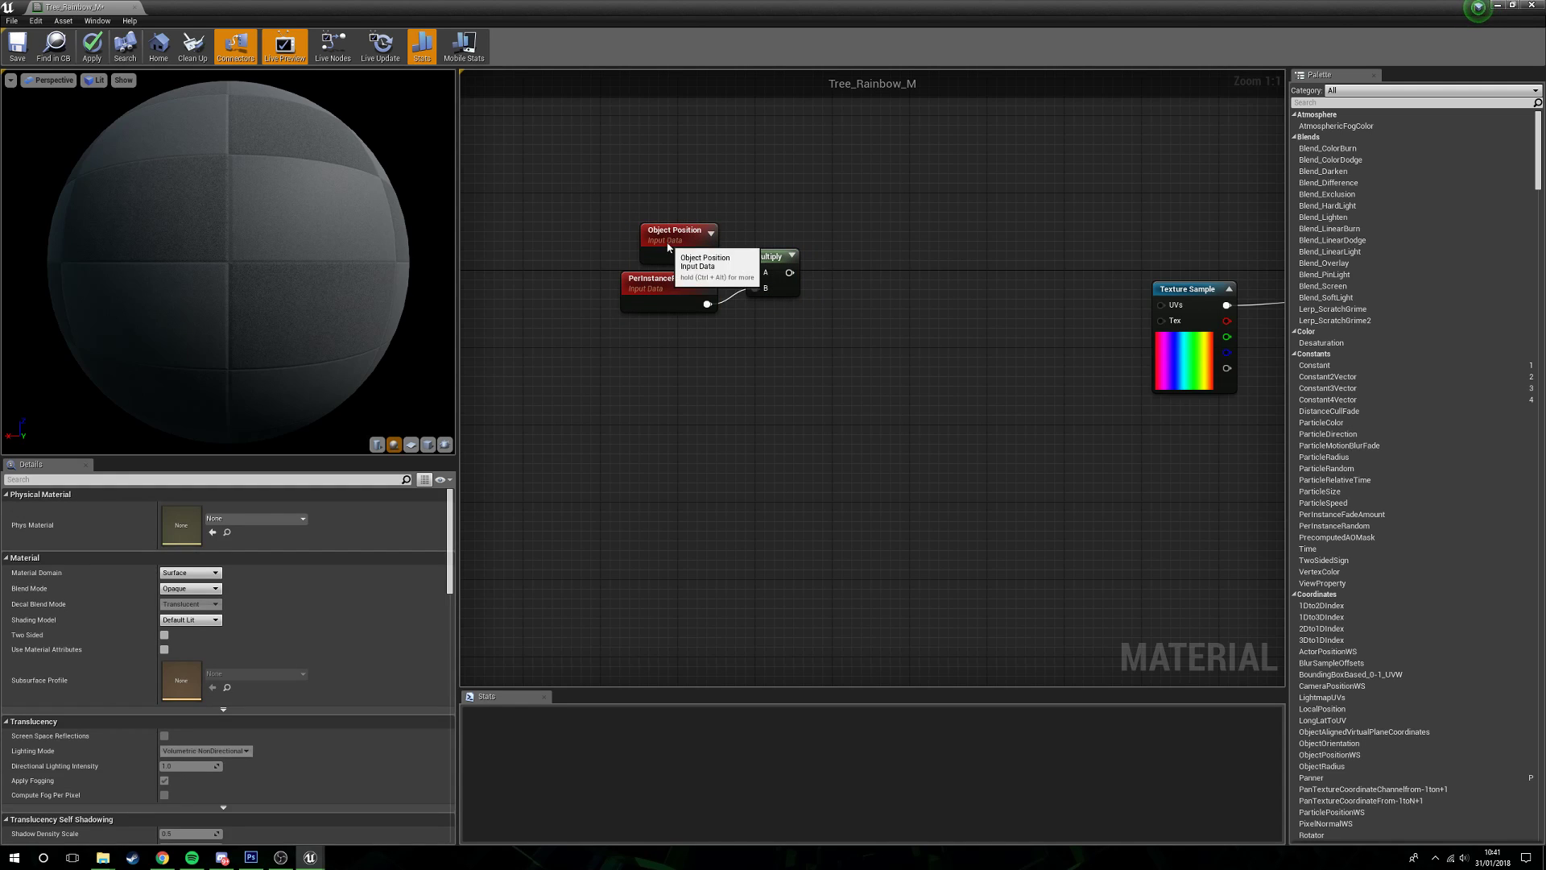
pyautogui.click(670, 244)
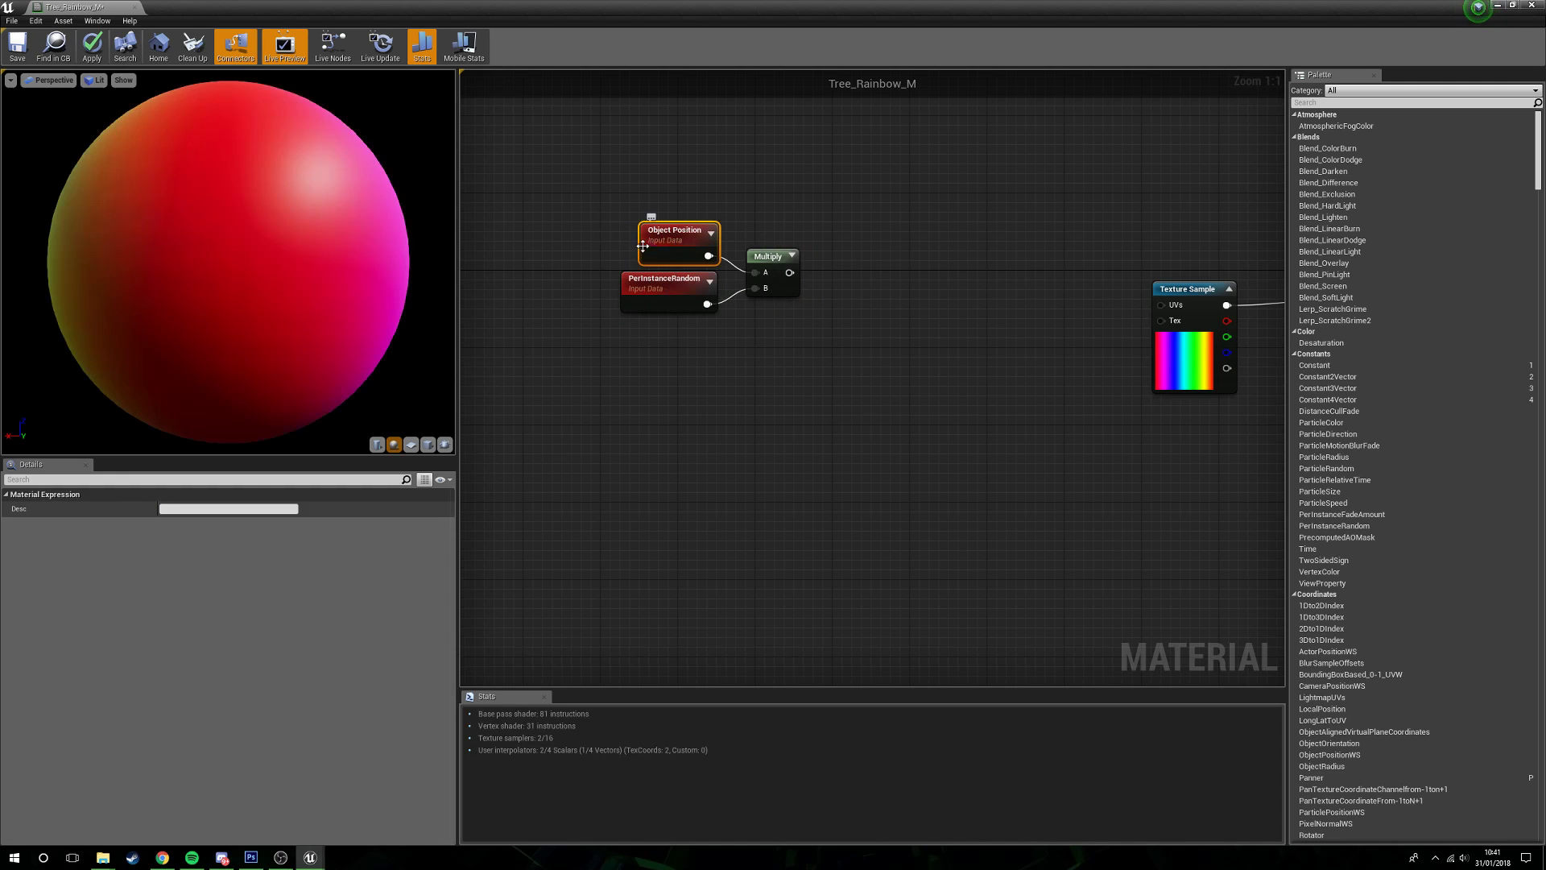
pyautogui.moveTo(660, 287); pyautogui.dragTo(660, 297)
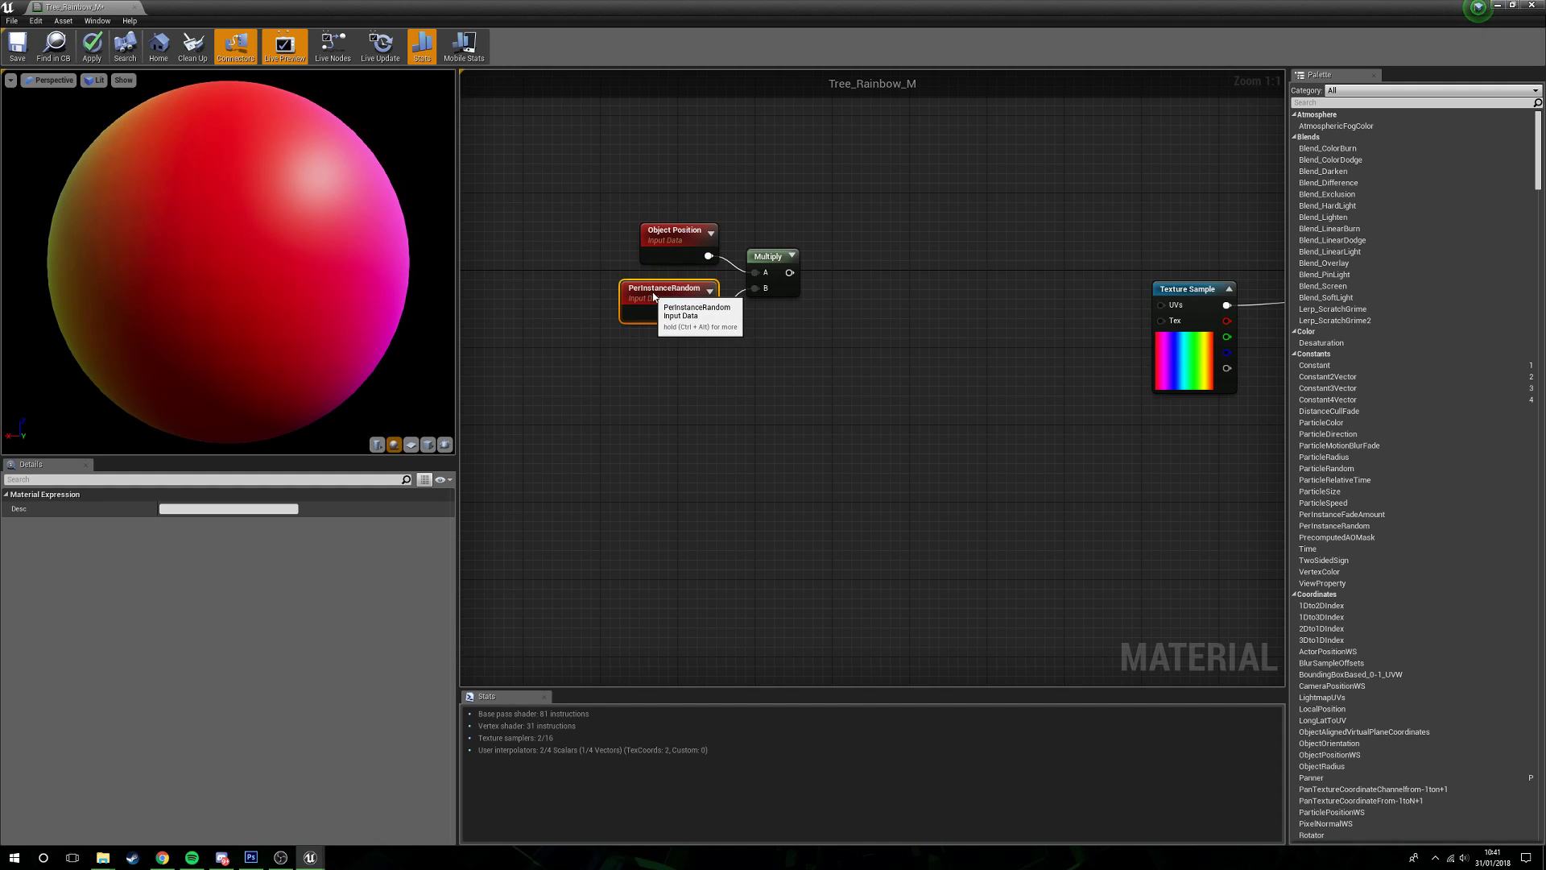
# Step: Add a ComponentMask node fed by the Multiply output and place it beside the Multiply node
pyautogui.moveTo(766, 256); pyautogui.dragTo(814, 332)
pyautogui.click(793, 334)
pyautogui.write('mask')
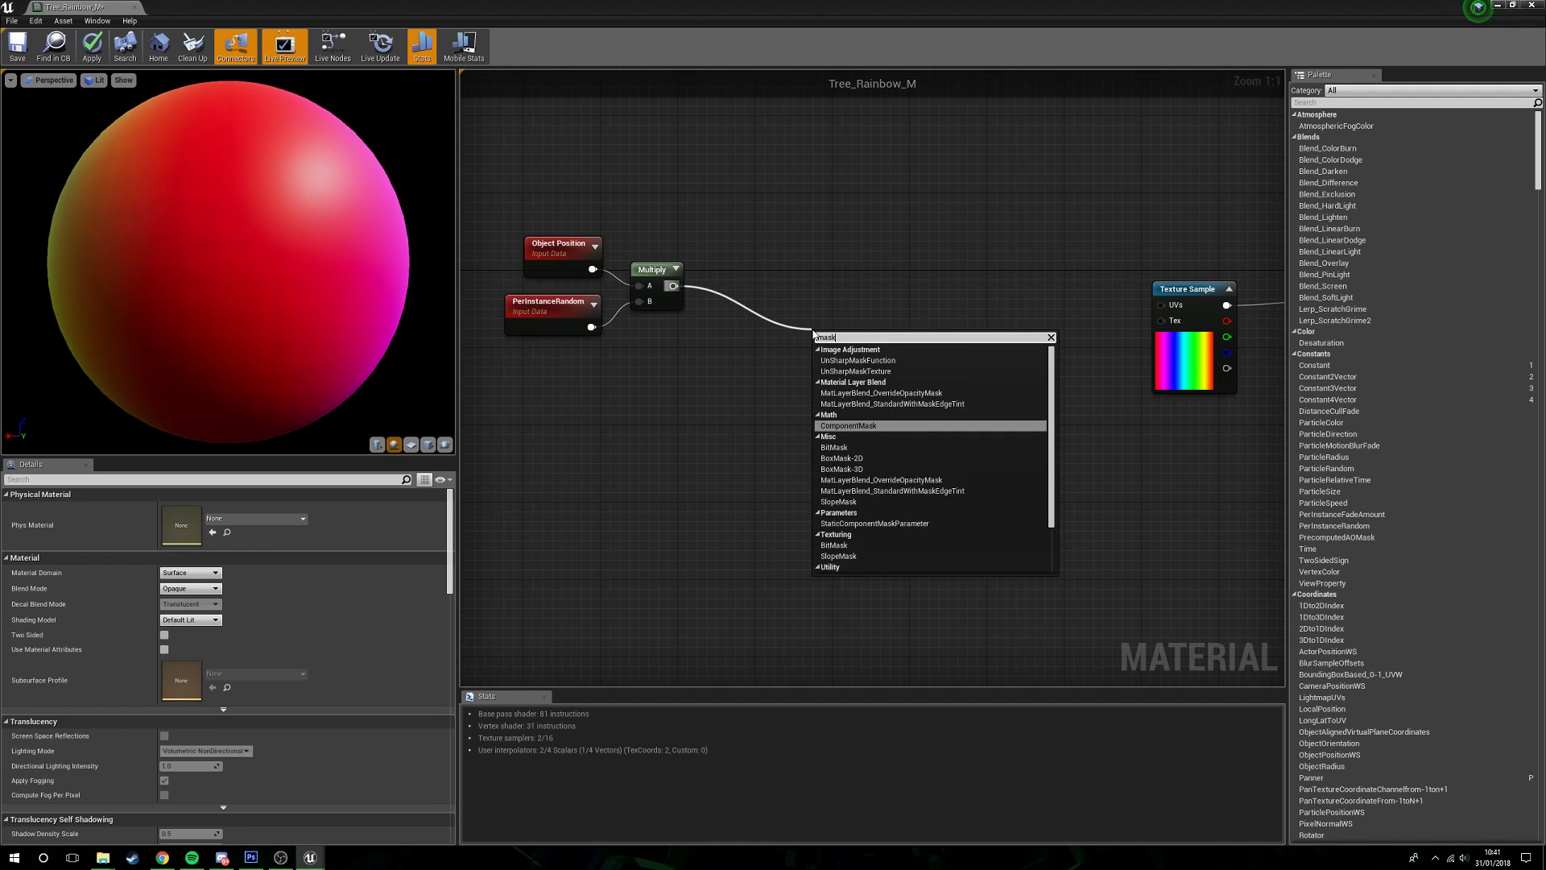
pyautogui.click(888, 429)
pyautogui.moveTo(844, 347); pyautogui.dragTo(744, 302)
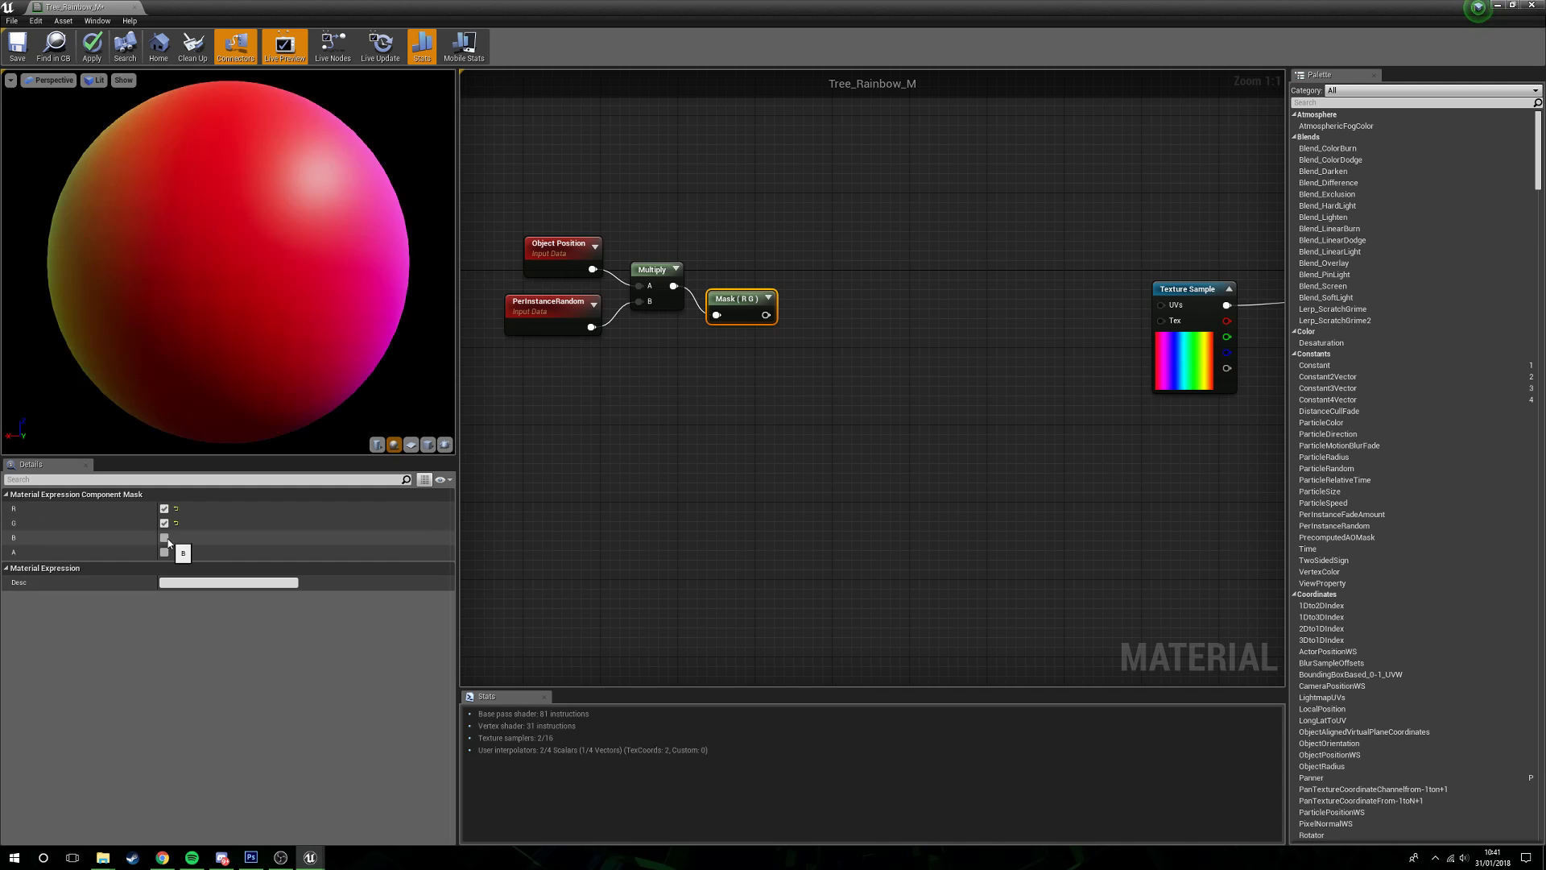
# Step: Examine the axes in the material preview against the mask's channels, toggling B briefly and leaving only R and G enabled
pyautogui.moveTo(161, 322); pyautogui.dragTo(330, 338)
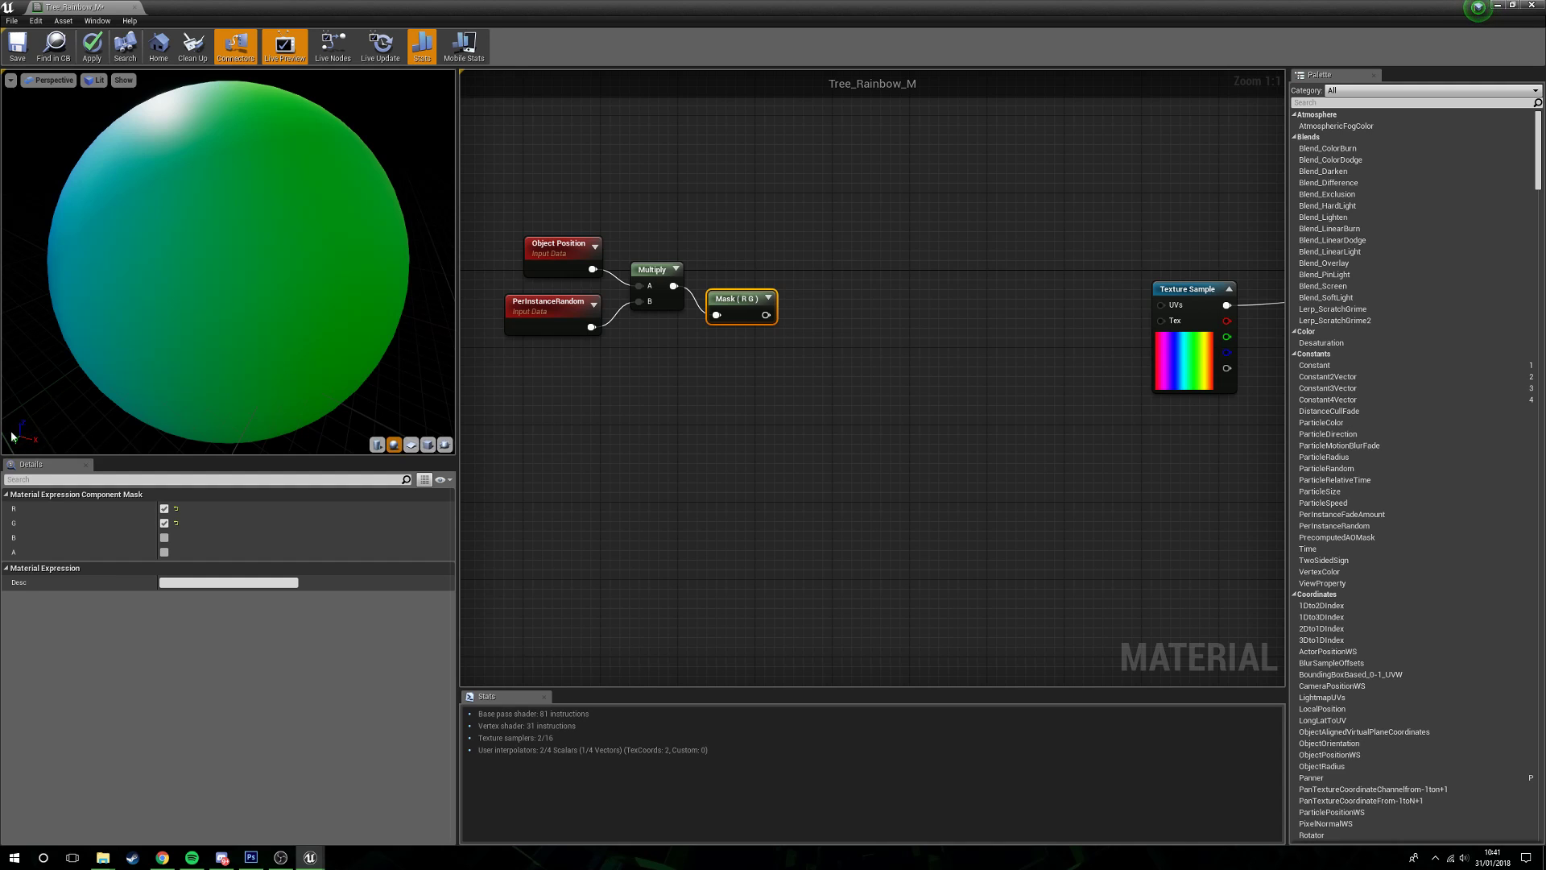
pyautogui.moveTo(242, 322); pyautogui.dragTo(4, 445)
pyautogui.moveTo(126, 411); pyautogui.dragTo(43, 431)
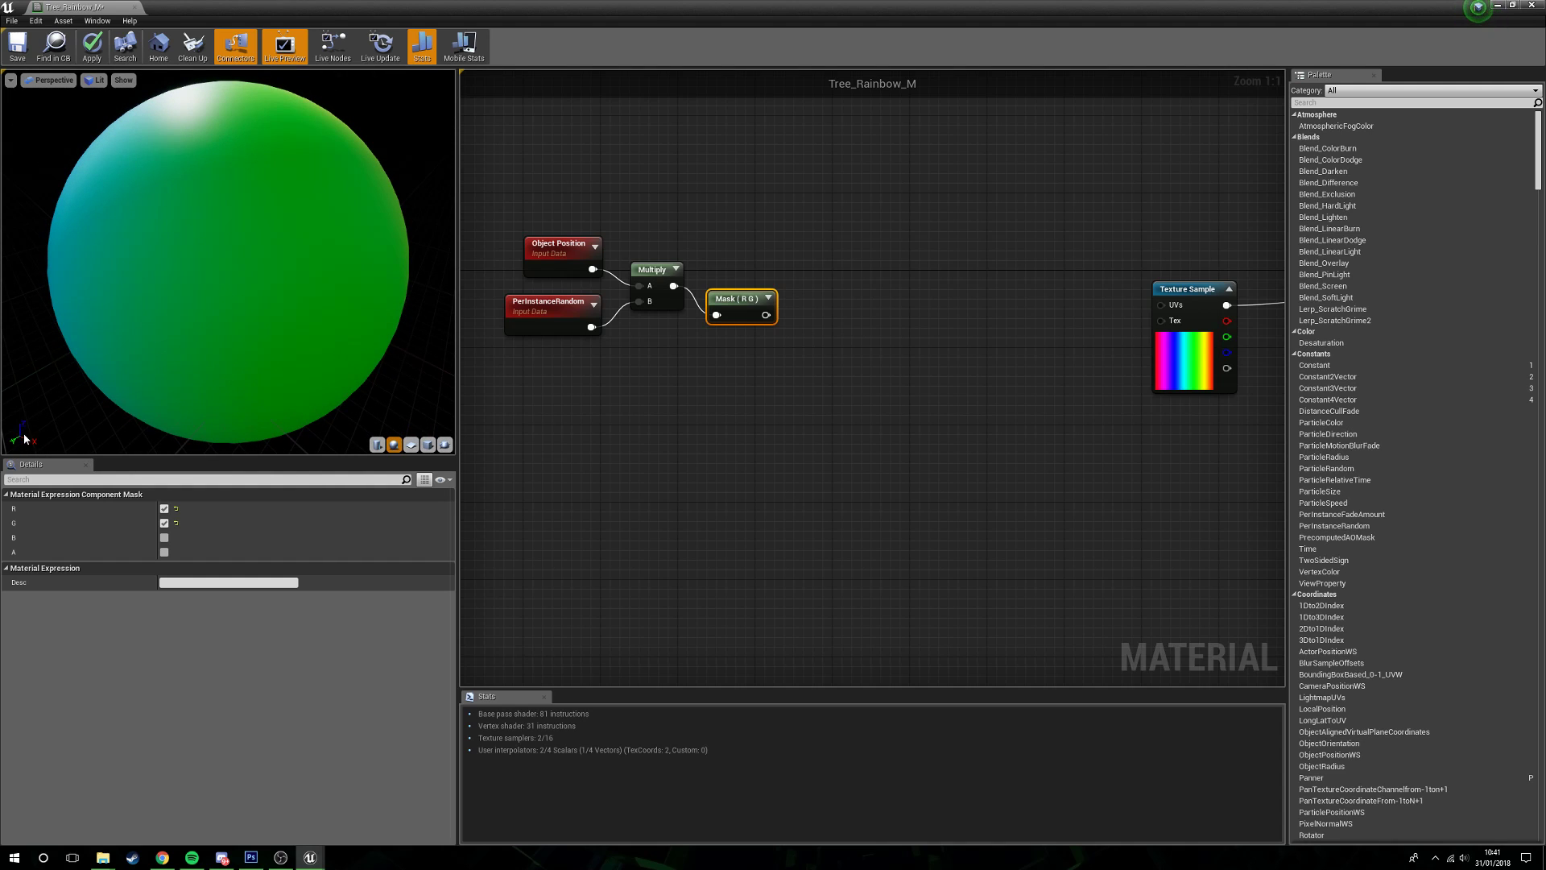
pyautogui.moveTo(25, 447); pyautogui.dragTo(43, 366)
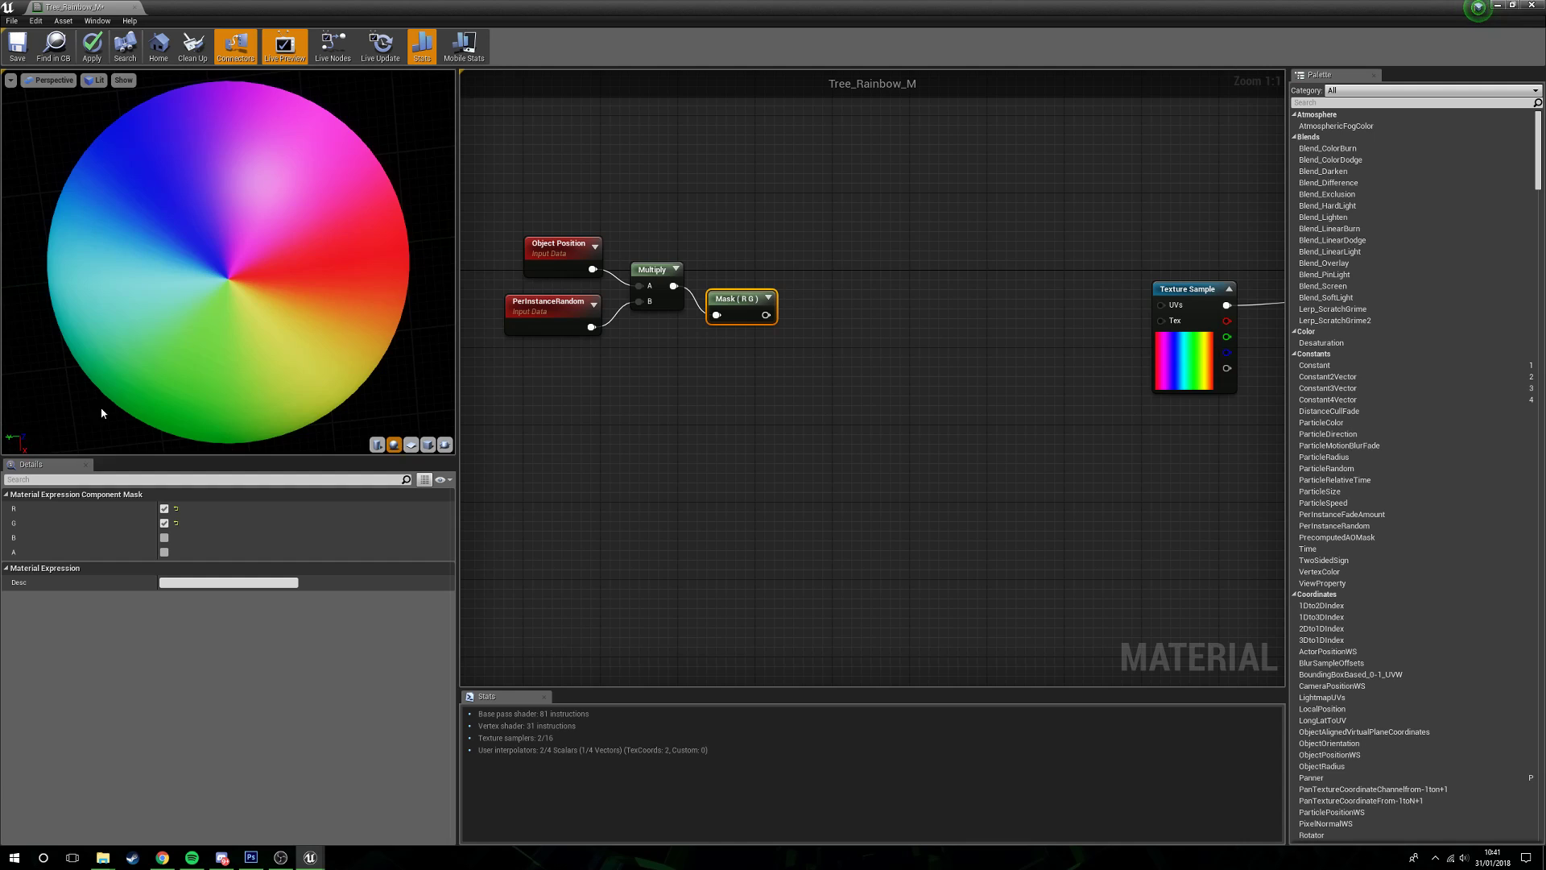
pyautogui.moveTo(10, 451); pyautogui.dragTo(13, 501)
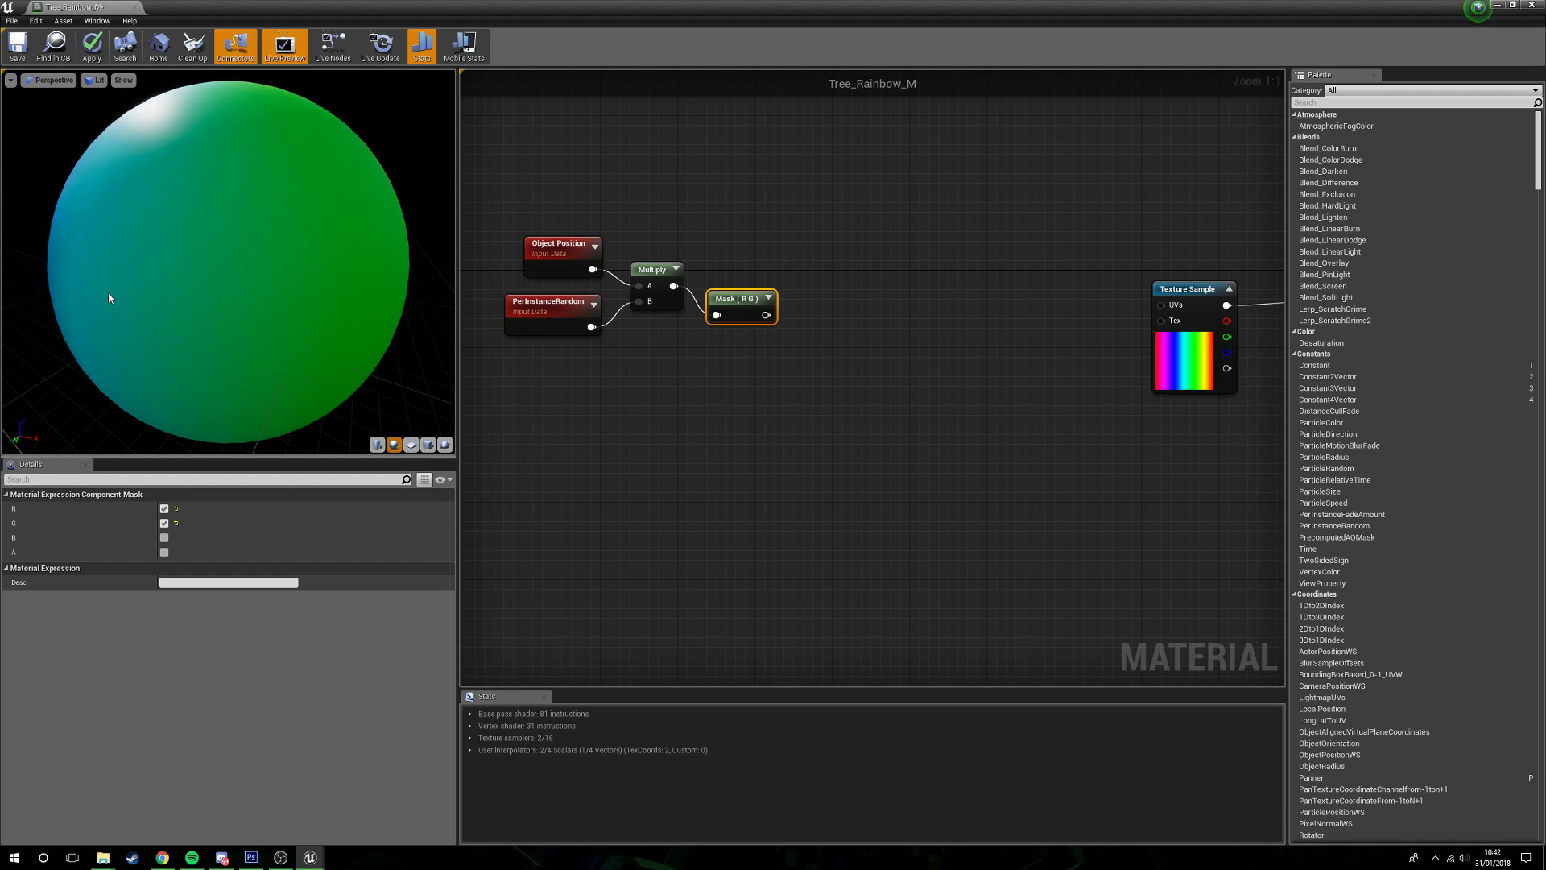
pyautogui.moveTo(134, 351); pyautogui.dragTo(60, 411)
pyautogui.moveTo(252, 338); pyautogui.dragTo(7, 444)
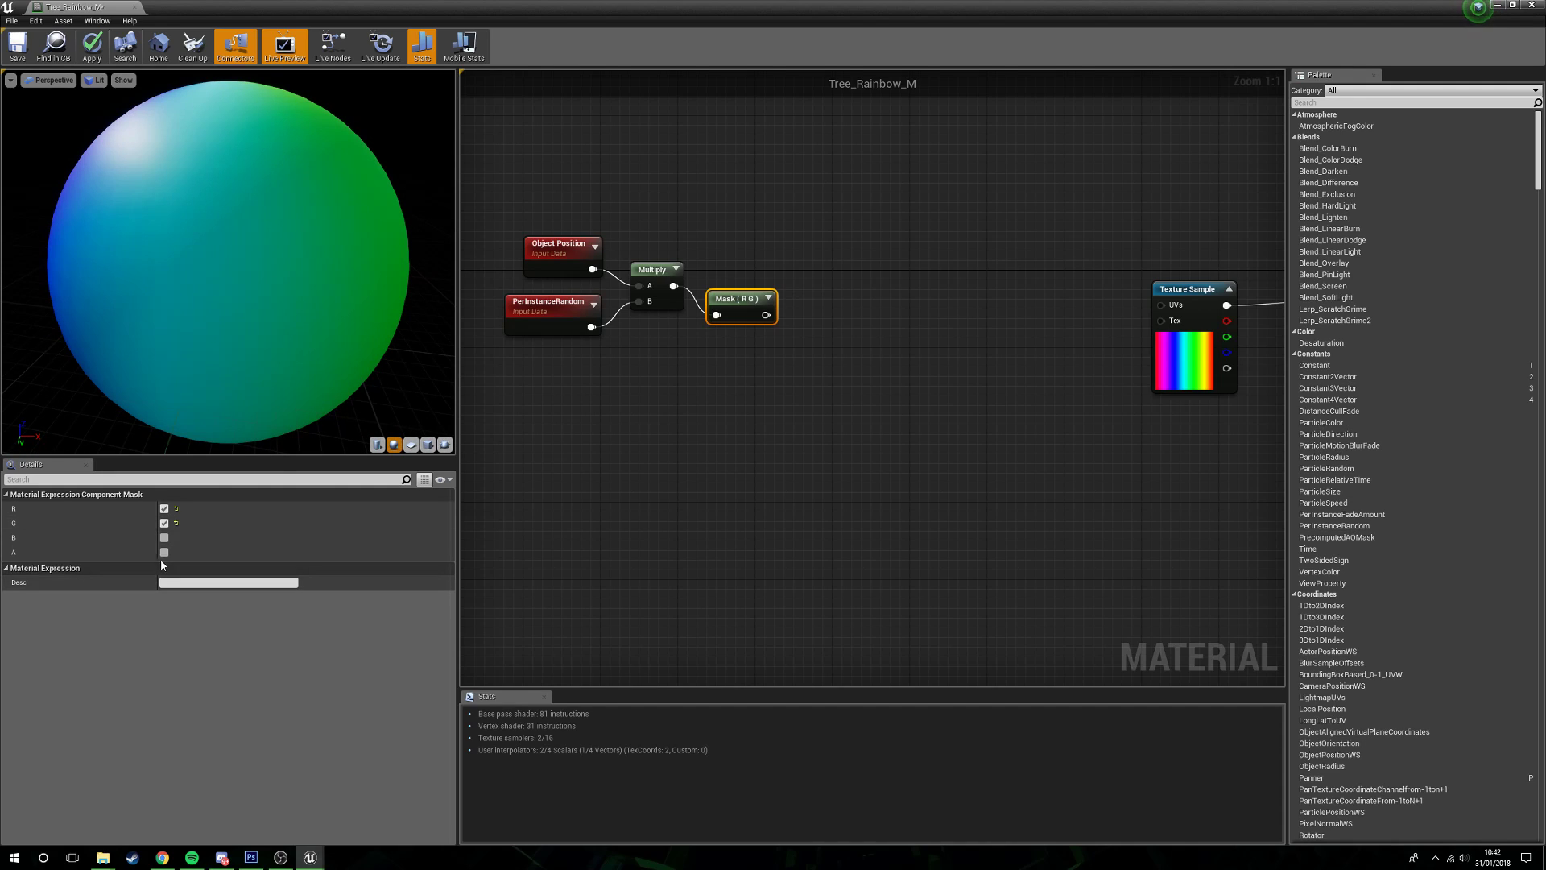
pyautogui.click(164, 538)
pyautogui.click(164, 538)
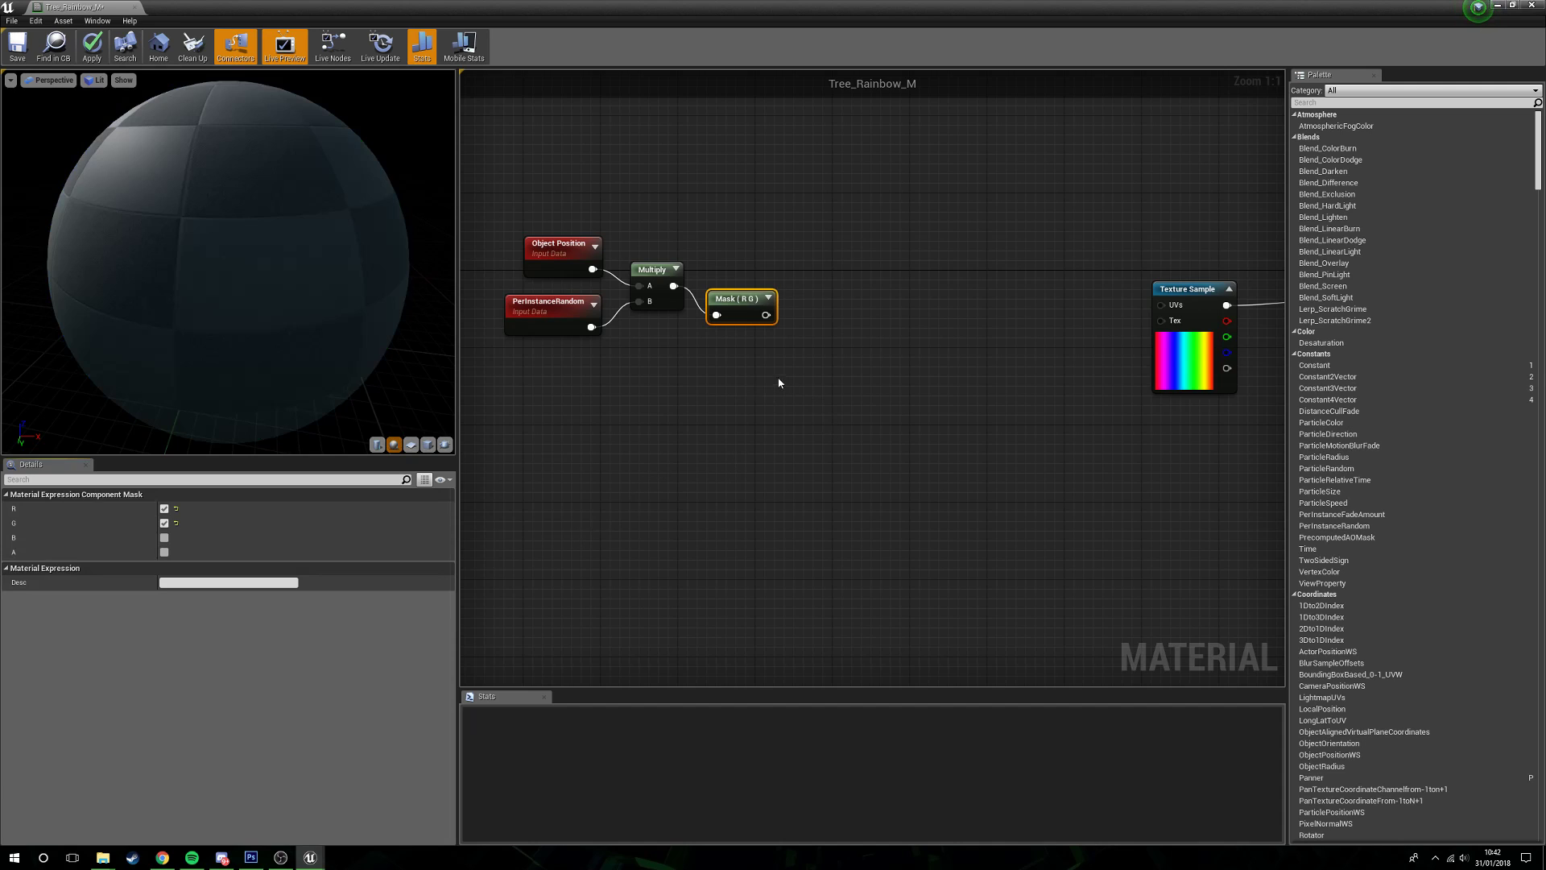
# Step: Connect the mask output to the Texture Sample's UVs and move the four input nodes closer to the Texture Sample
pyautogui.moveTo(766, 315); pyautogui.dragTo(1160, 305)
pyautogui.click(656, 307)
pyautogui.moveTo(764, 409); pyautogui.dragTo(767, 407)
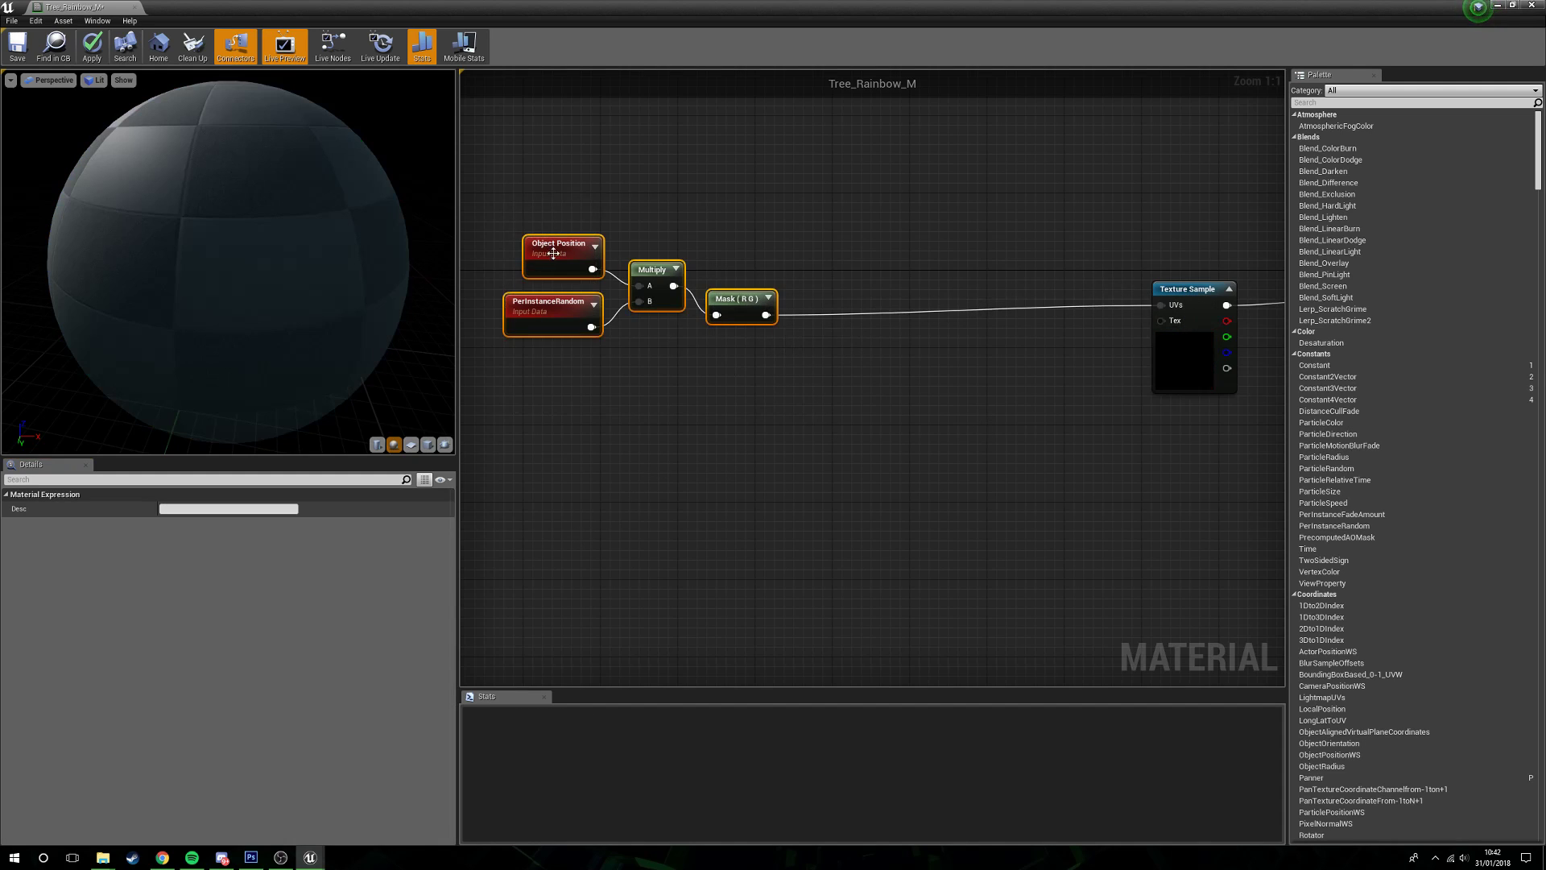
pyautogui.moveTo(558, 259); pyautogui.dragTo(887, 246)
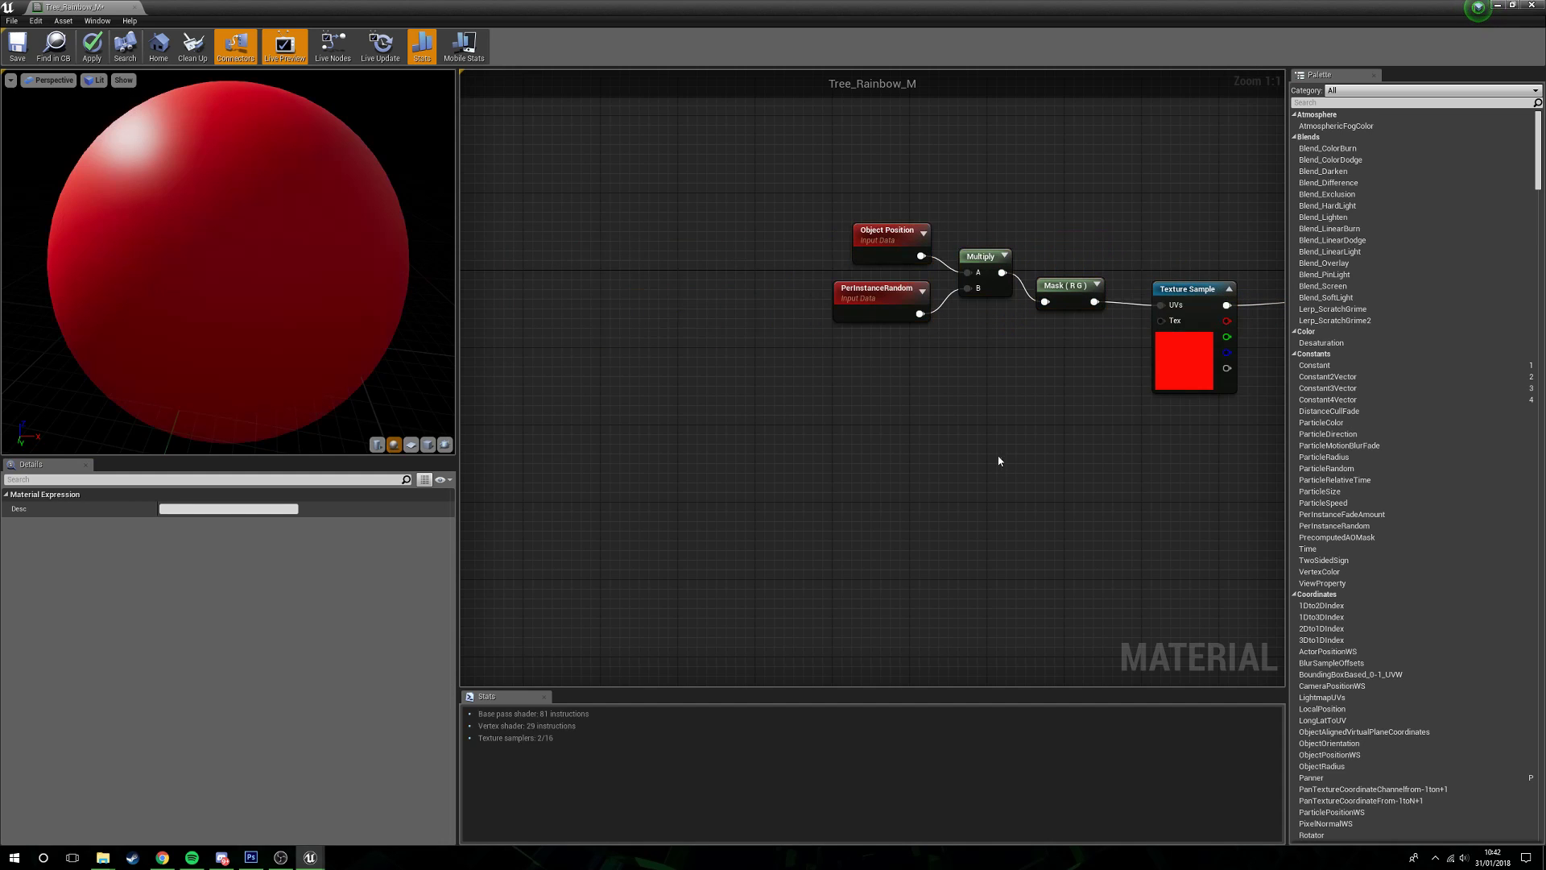
pyautogui.click(997, 454)
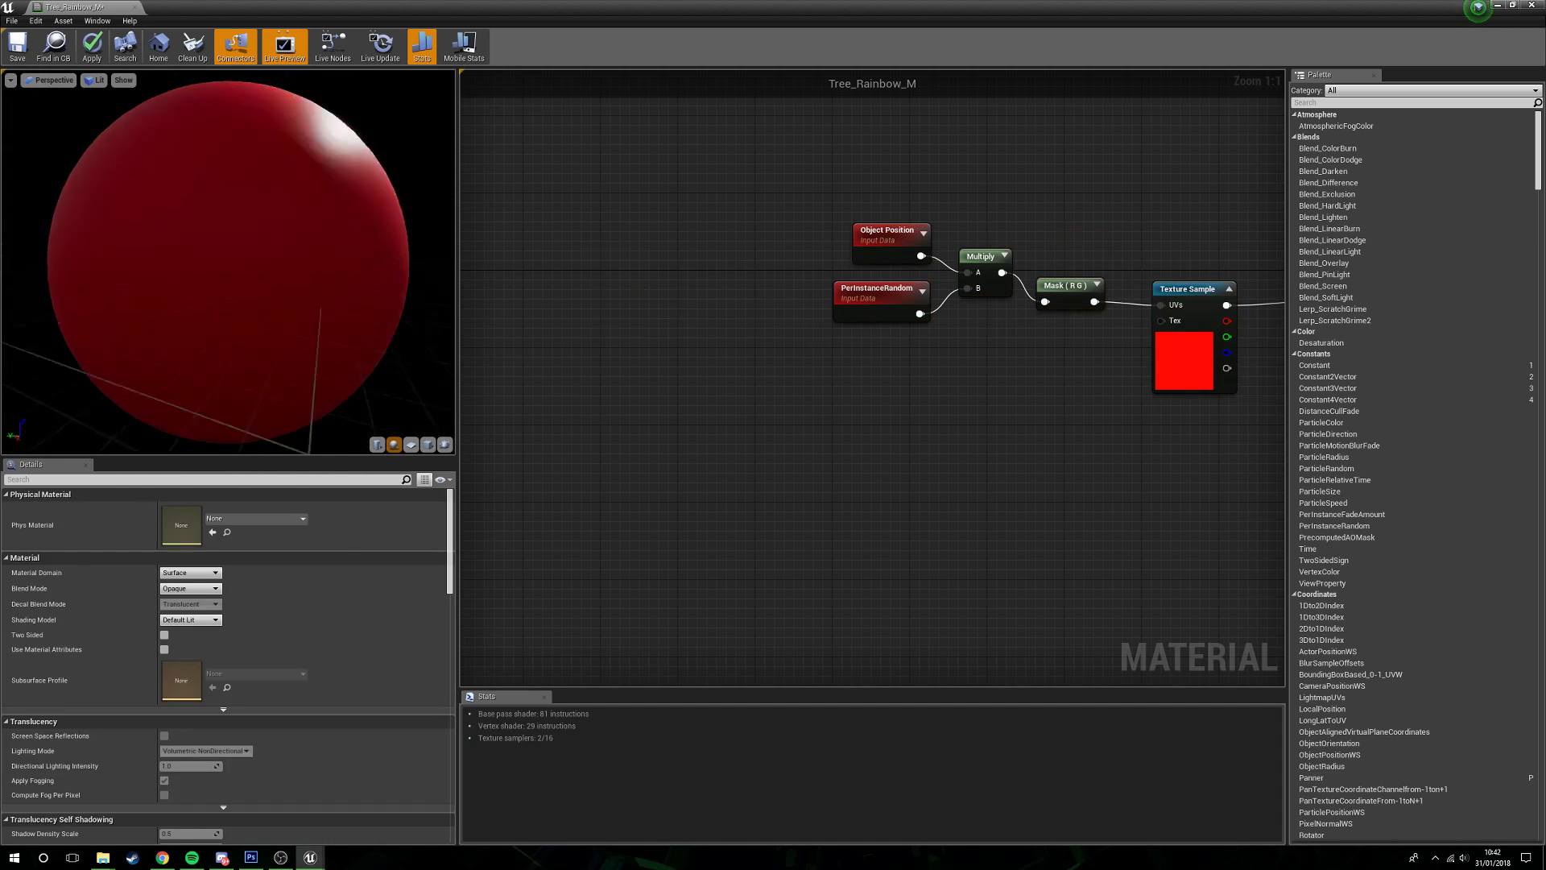
# Step: Review the node chain from Object Position and PerInstanceRandom through to the material's Base Color
pyautogui.moveTo(1050, 425); pyautogui.dragTo(719, 433, button='right')
pyautogui.moveTo(880, 302); pyautogui.dragTo(869, 302)
pyautogui.moveTo(536, 250); pyautogui.dragTo(535, 250)
pyautogui.click(829, 355)
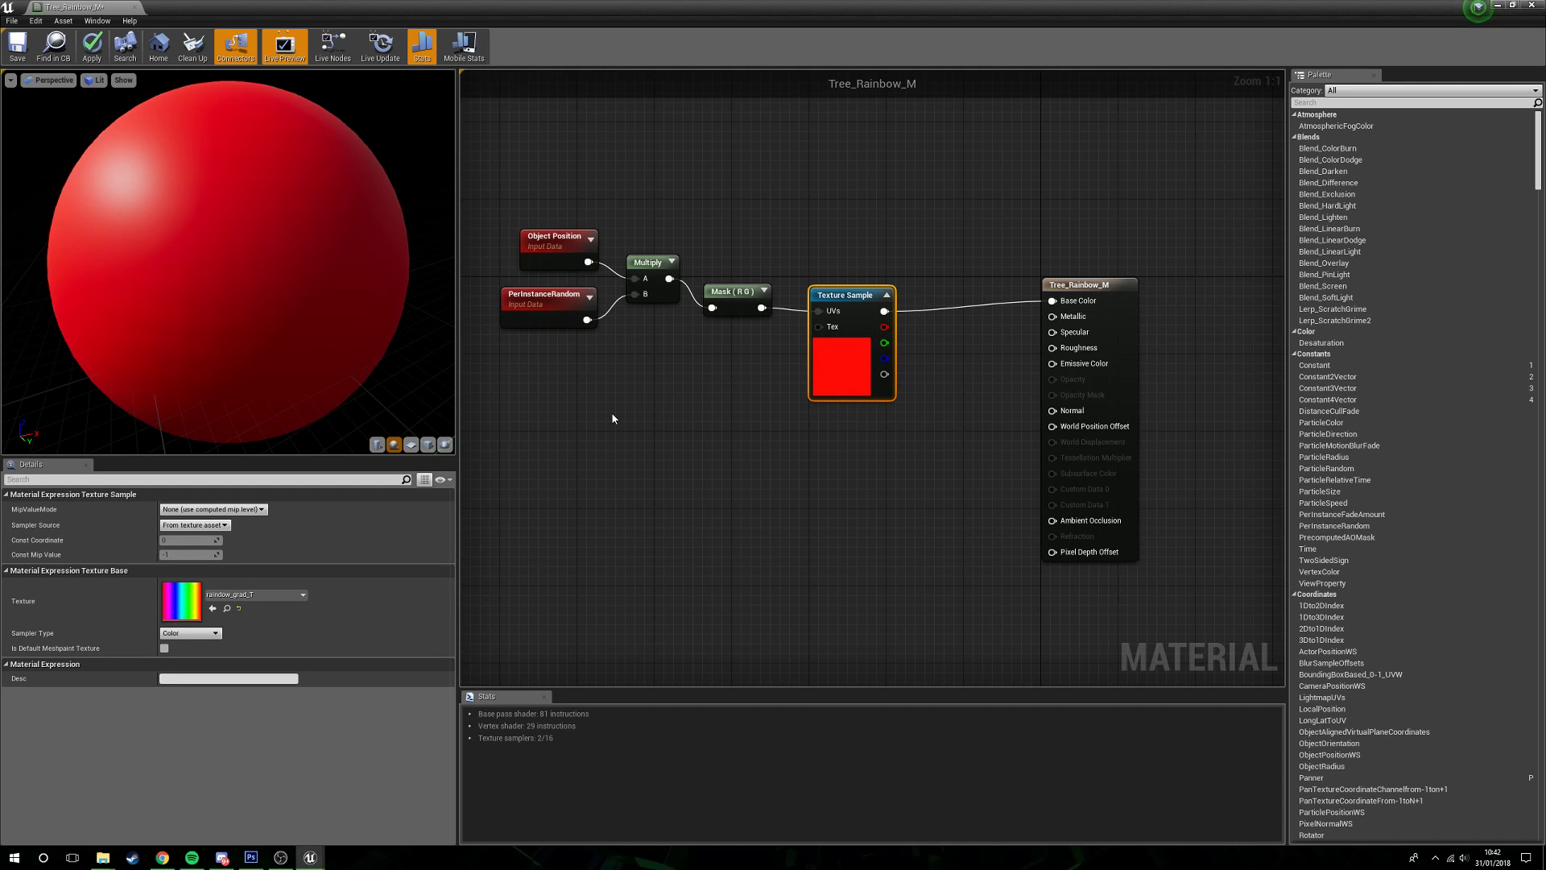
pyautogui.click(555, 312)
pyautogui.click(561, 262)
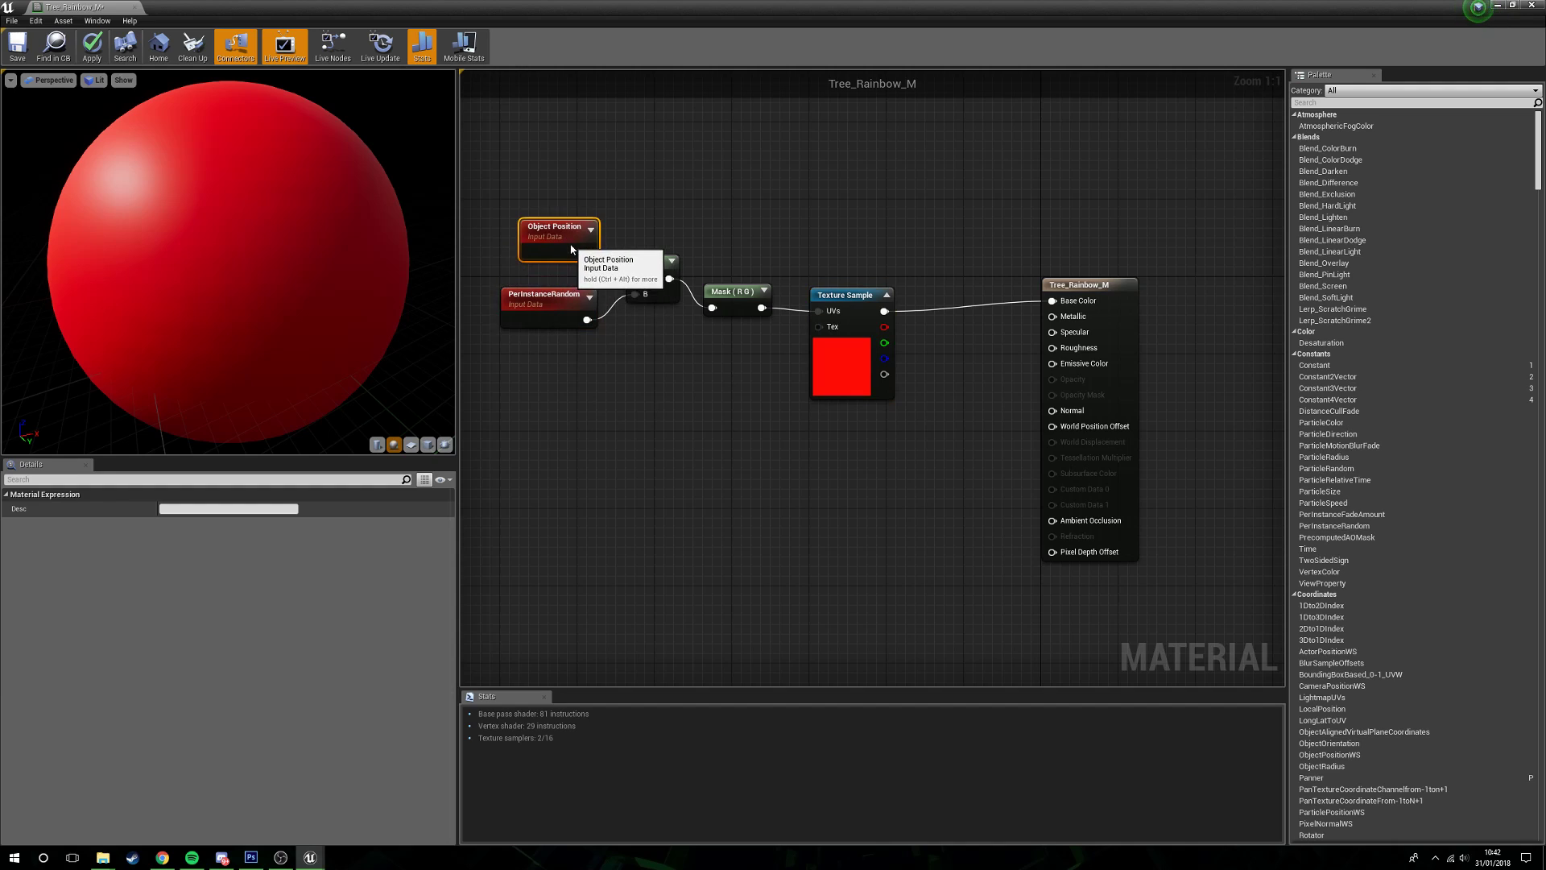
pyautogui.moveTo(596, 302); pyautogui.dragTo(543, 304)
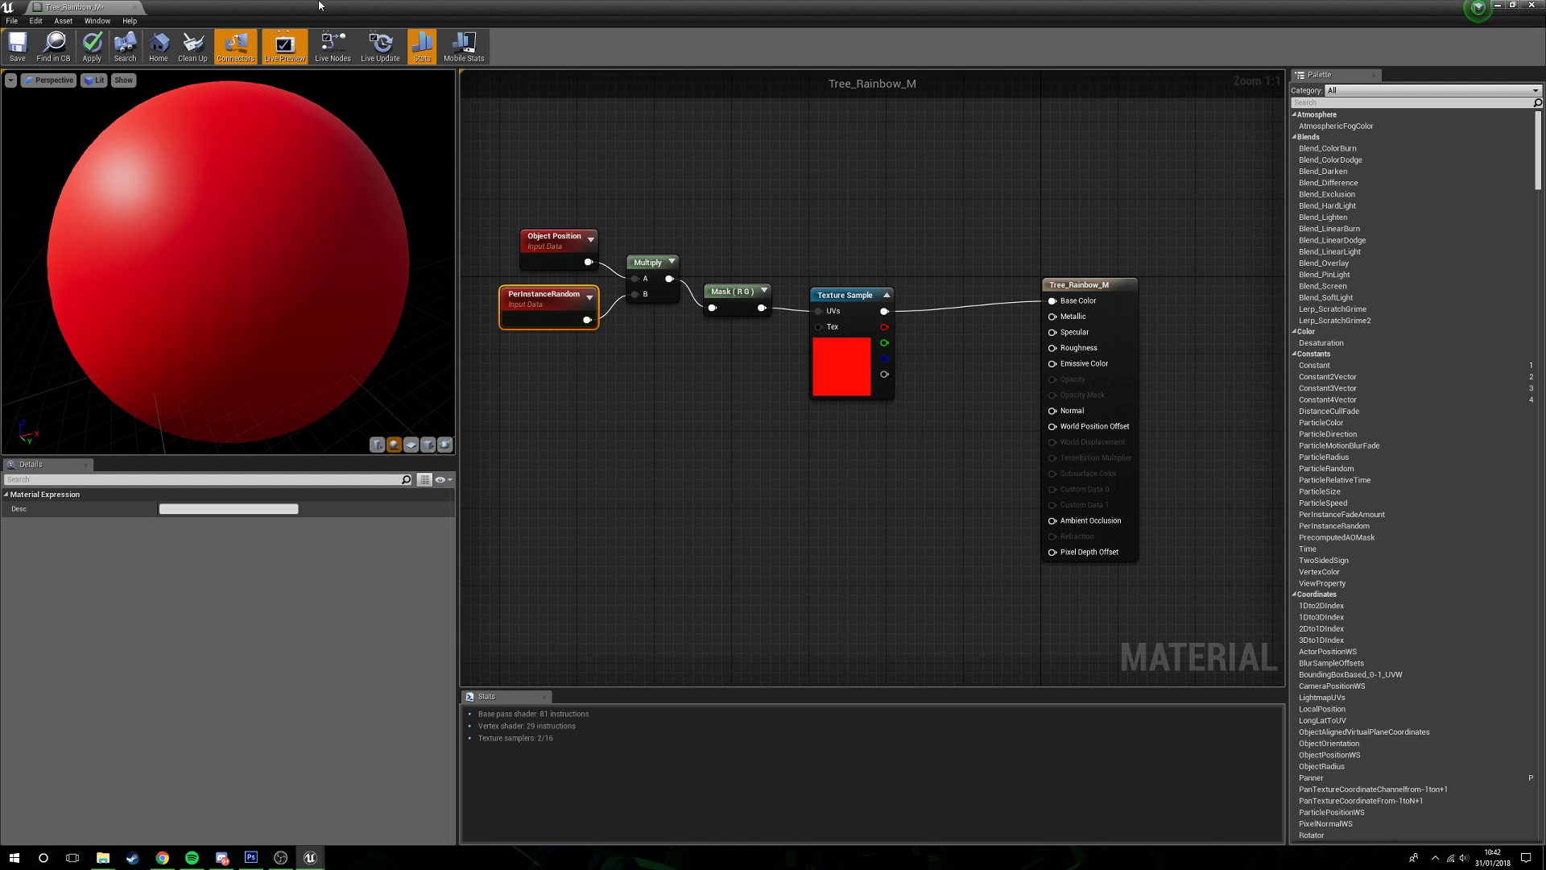
# Step: Apply the Tree_Rainbow_M changes, close the material editor and inspect the painted trees' leaf colours up close
pyautogui.click(91, 45)
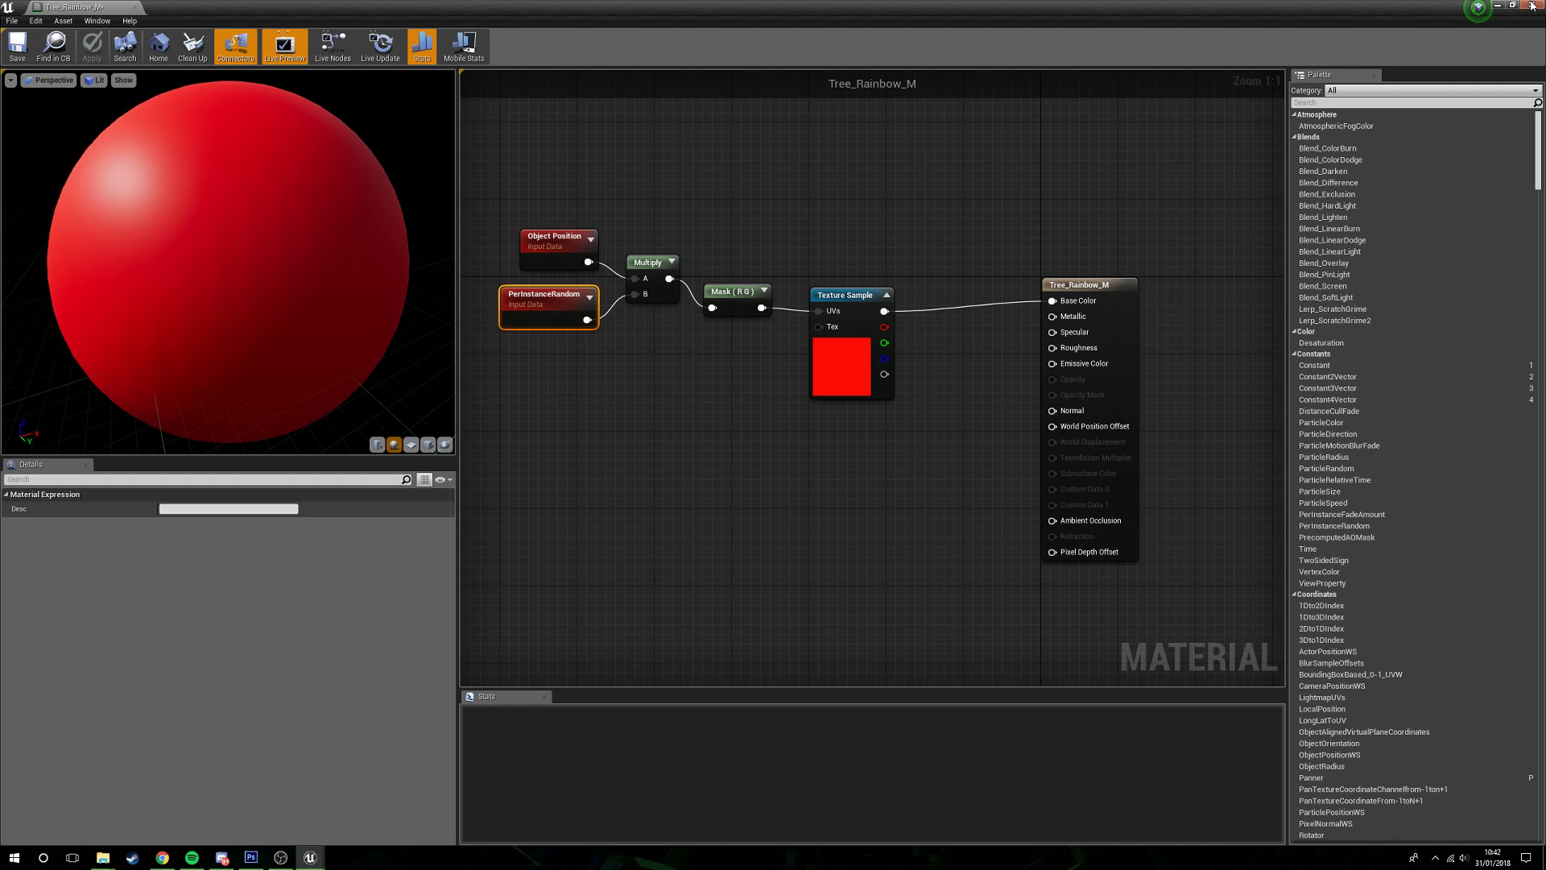
pyautogui.click(1492, 6)
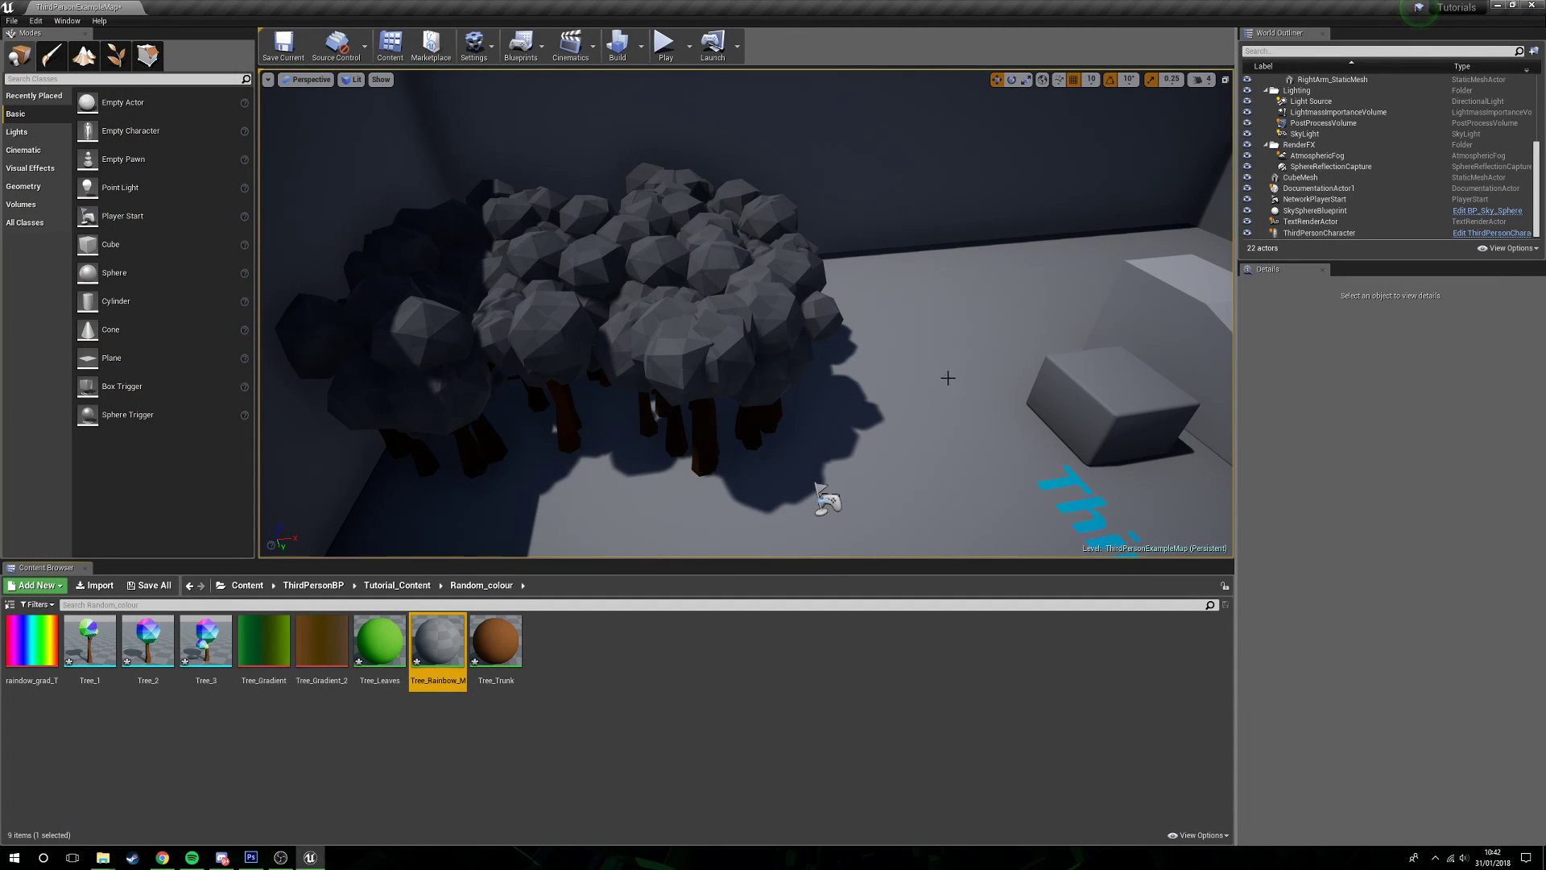
pyautogui.moveTo(950, 375)
pyautogui.mouseDown(button='right')
pyautogui.moveTo(790, 374)
pyautogui.moveTo(950, 374)
pyautogui.mouseUp(button='right')
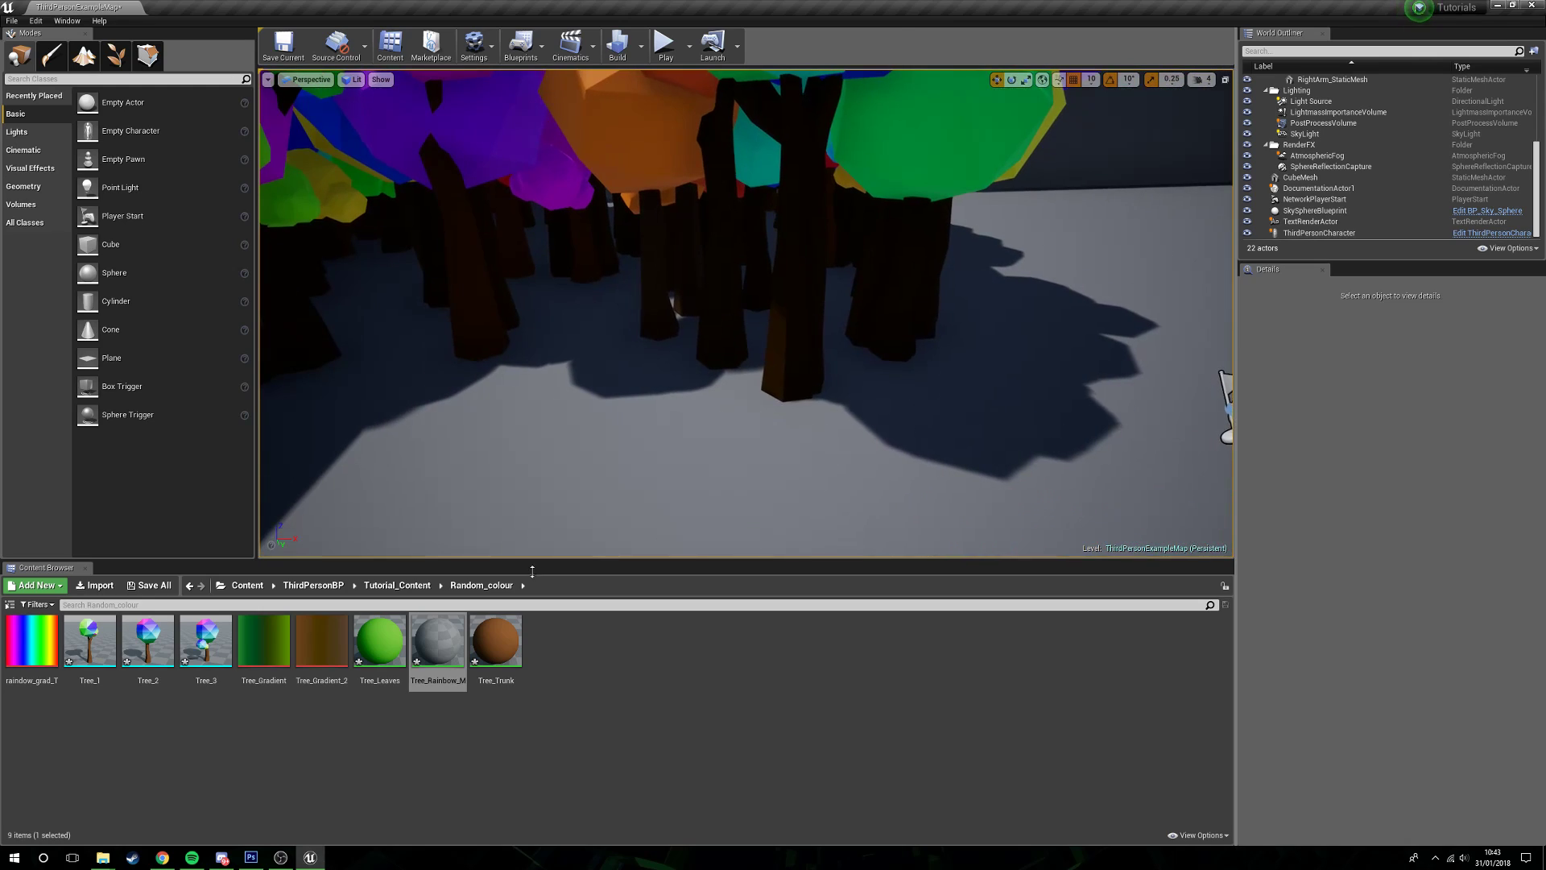
# Step: Assign Tree_Rainbow_M to the trunk slot (Element 1) of Tree_1, Tree_2 and Tree_3, and close the mesh editor
pyautogui.doubleClick(80, 628)
pyautogui.doubleClick(1059, 5)
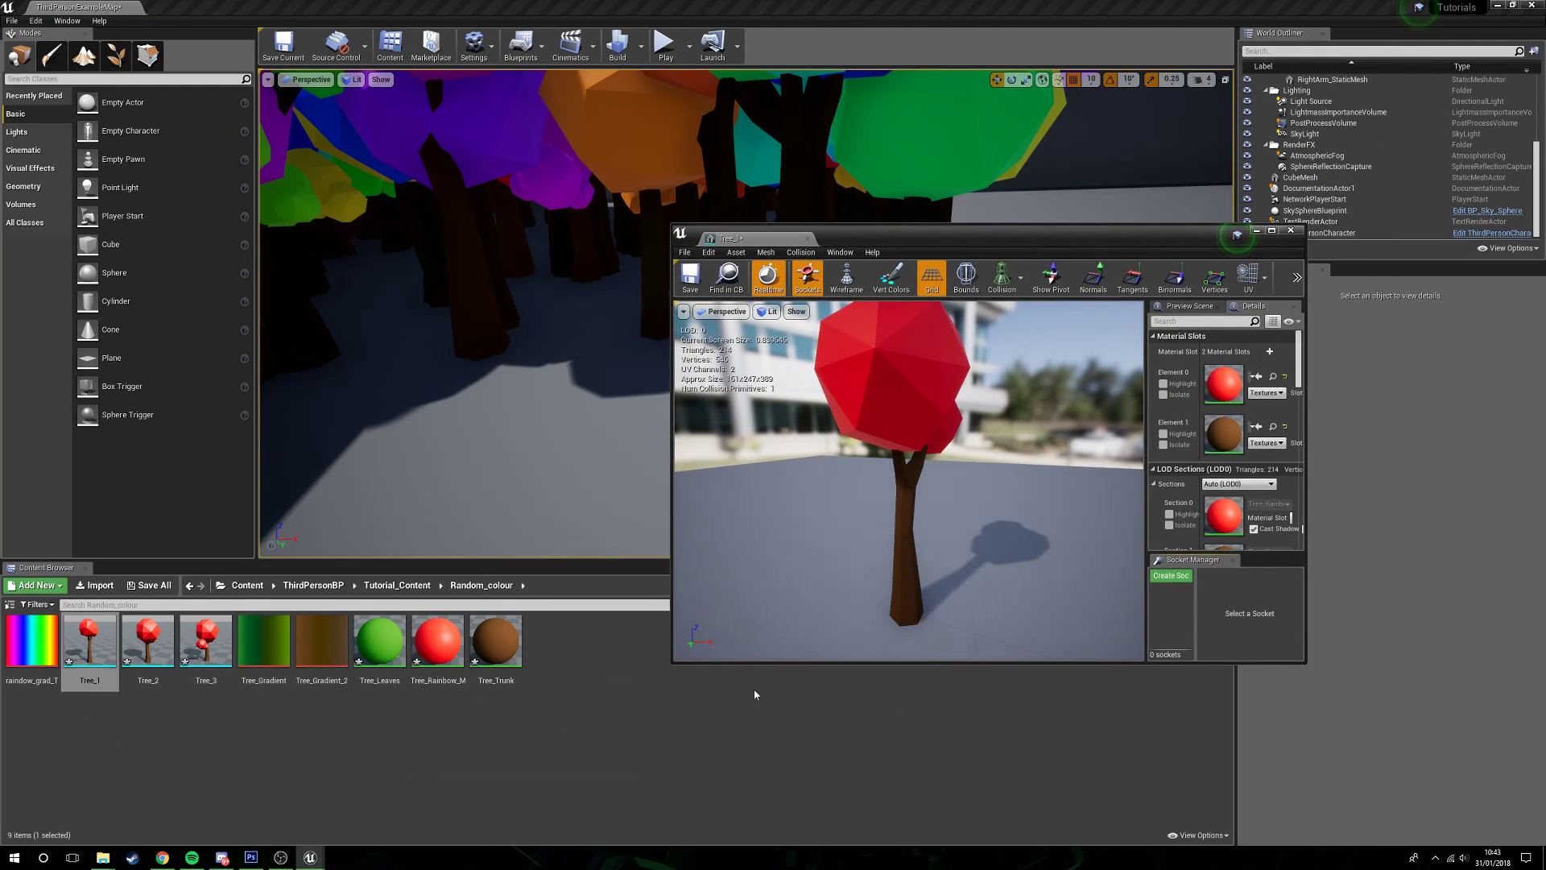
pyautogui.moveTo(452, 656); pyautogui.dragTo(1224, 435)
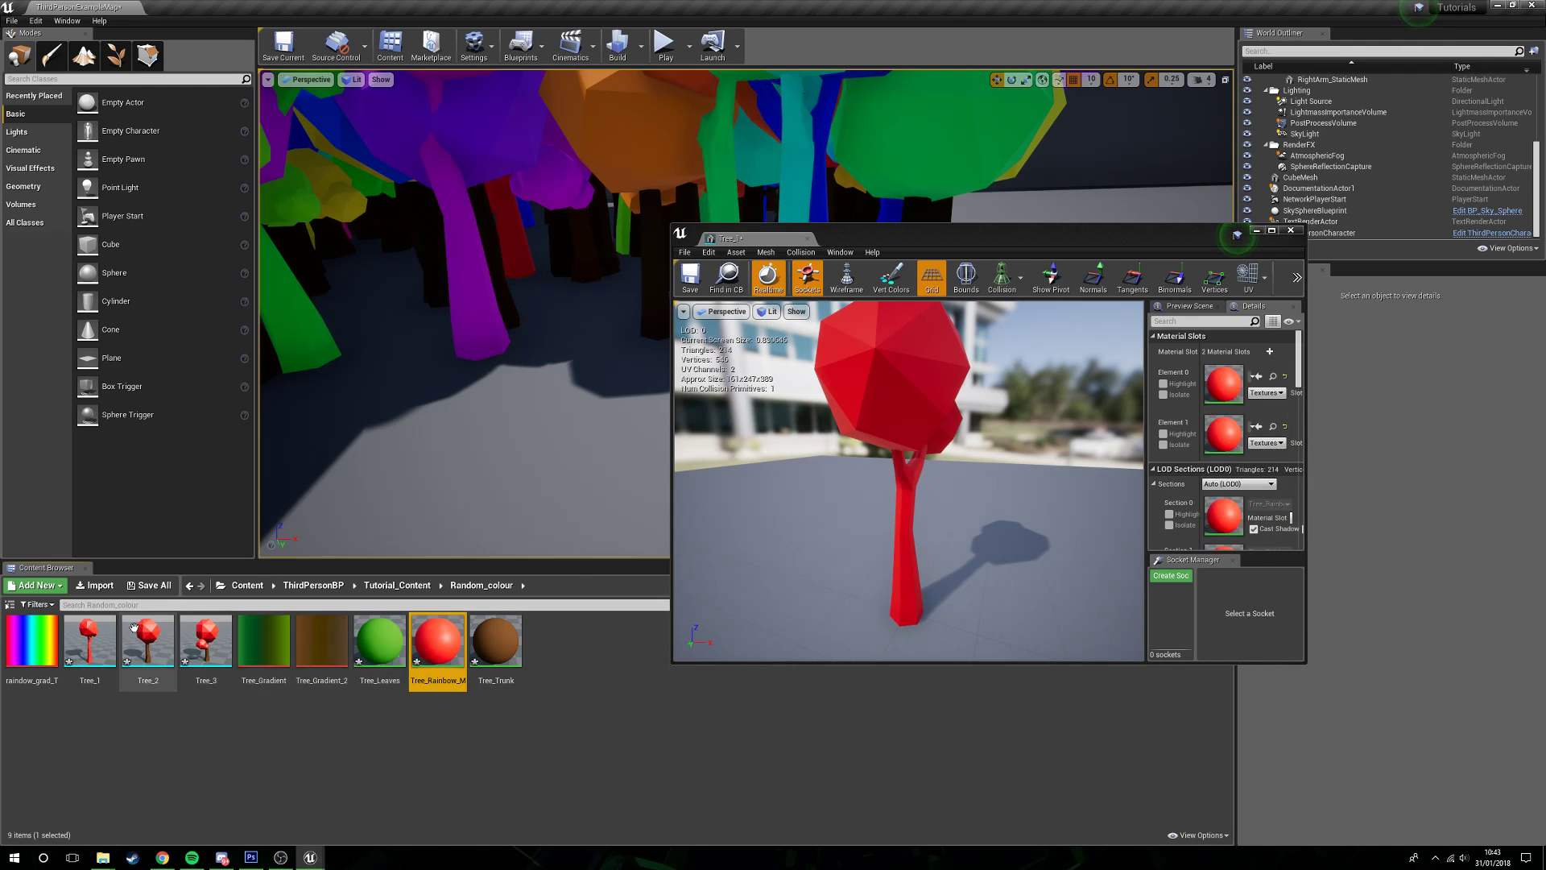
pyautogui.doubleClick(158, 644)
pyautogui.moveTo(438, 644); pyautogui.dragTo(1244, 427)
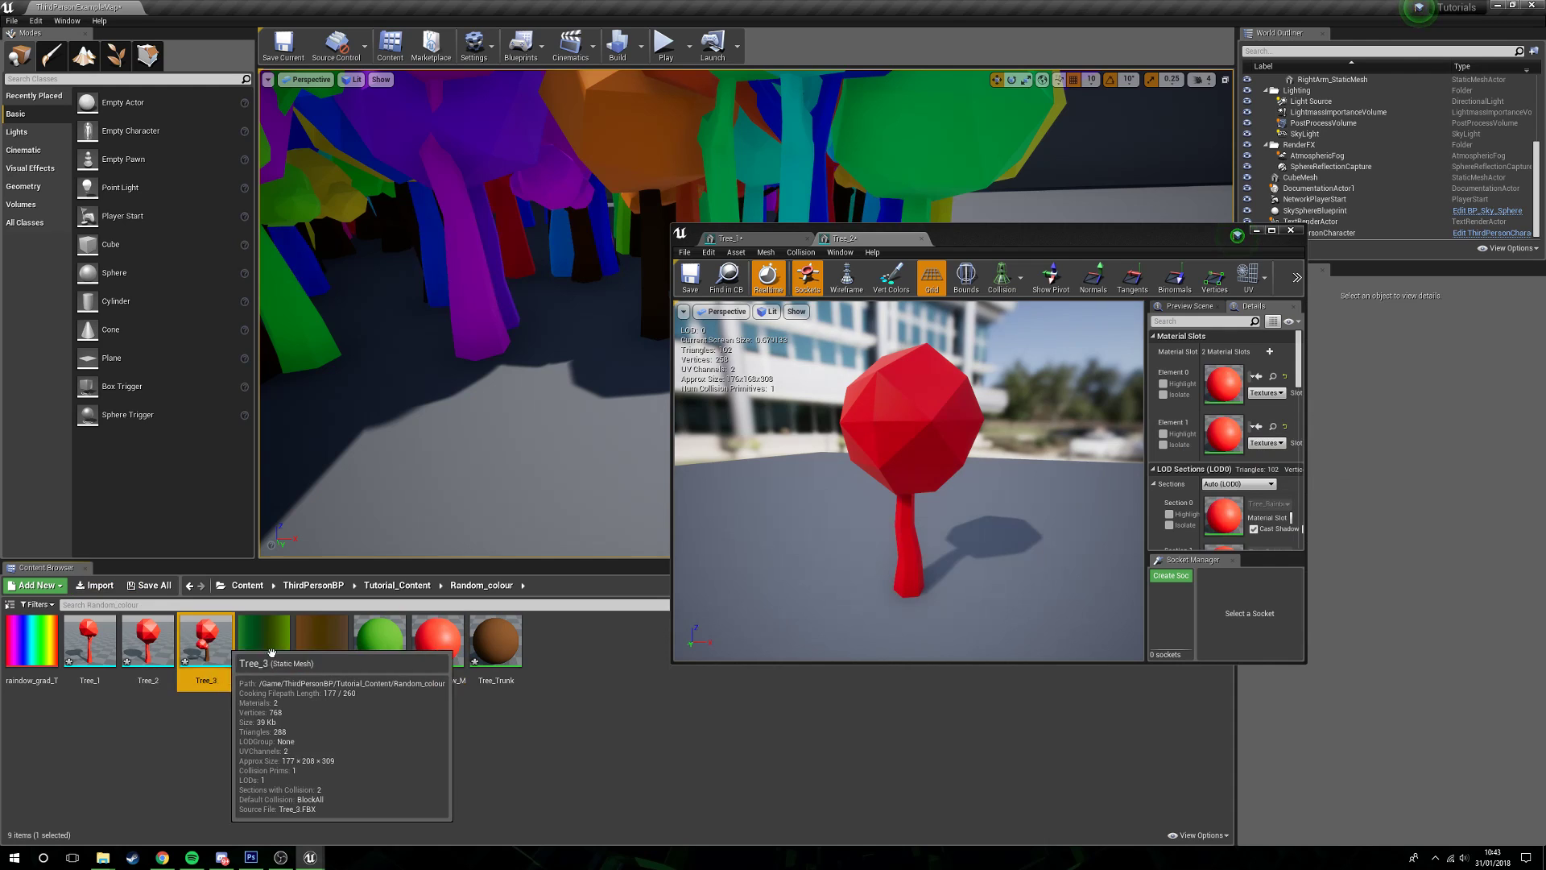
pyautogui.doubleClick(205, 640)
pyautogui.moveTo(438, 640); pyautogui.dragTo(1244, 435)
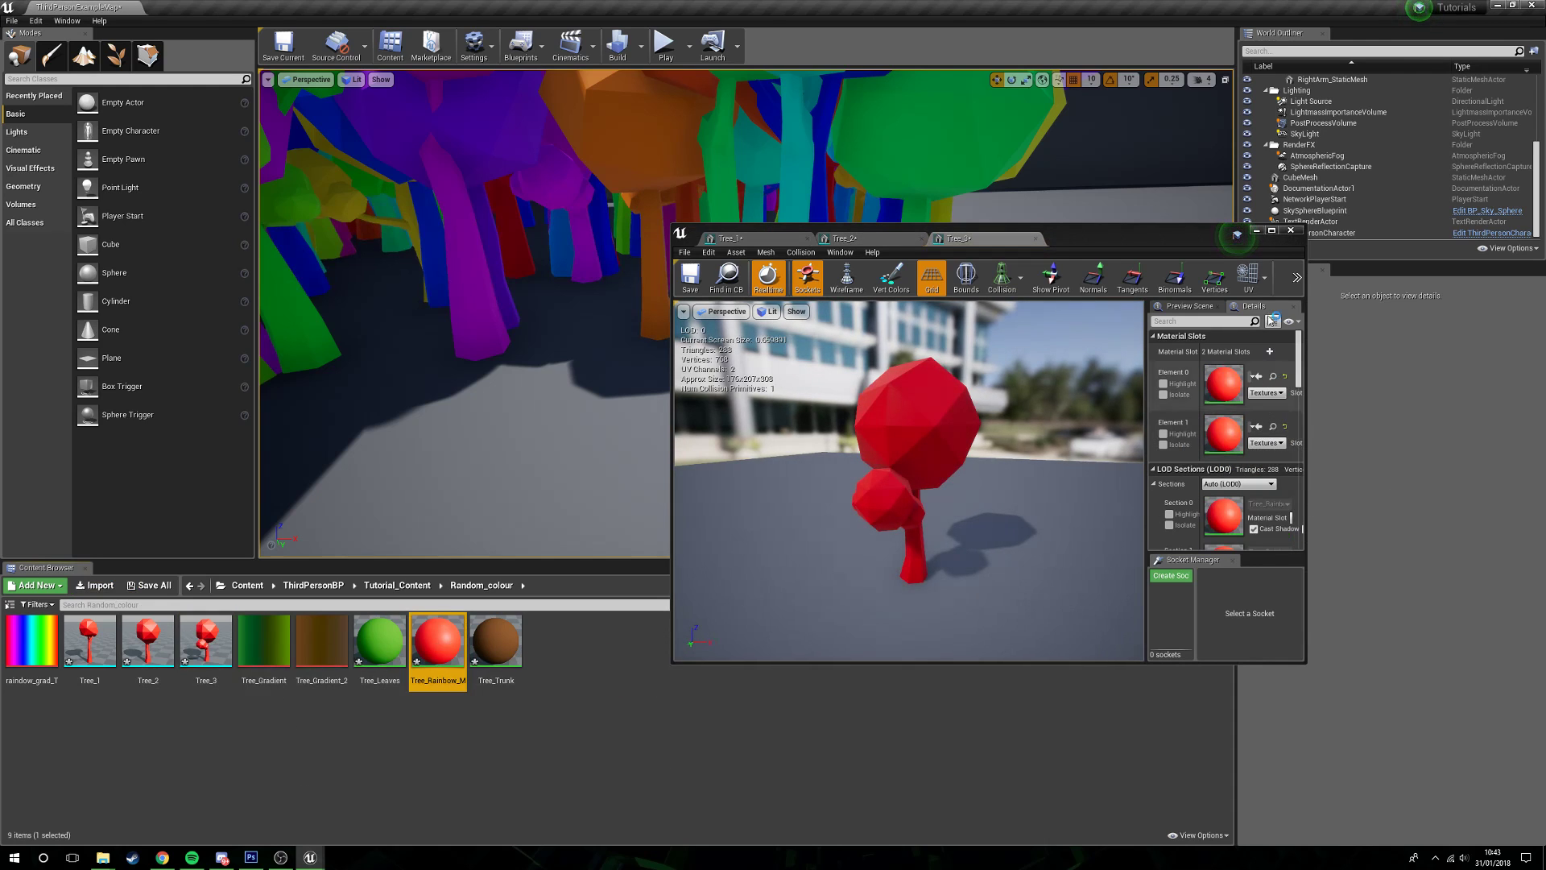
pyautogui.click(1290, 230)
# Step: Switch to foliage editing with the Select tool active and bring the whole tree cluster into view
pyautogui.moveTo(578, 387)
pyautogui.mouseDown(button='right')
pyautogui.moveTo(725, 322)
pyautogui.moveTo(578, 387)
pyautogui.mouseUp(button='right')
pyautogui.scroll(-3, 578, 387)
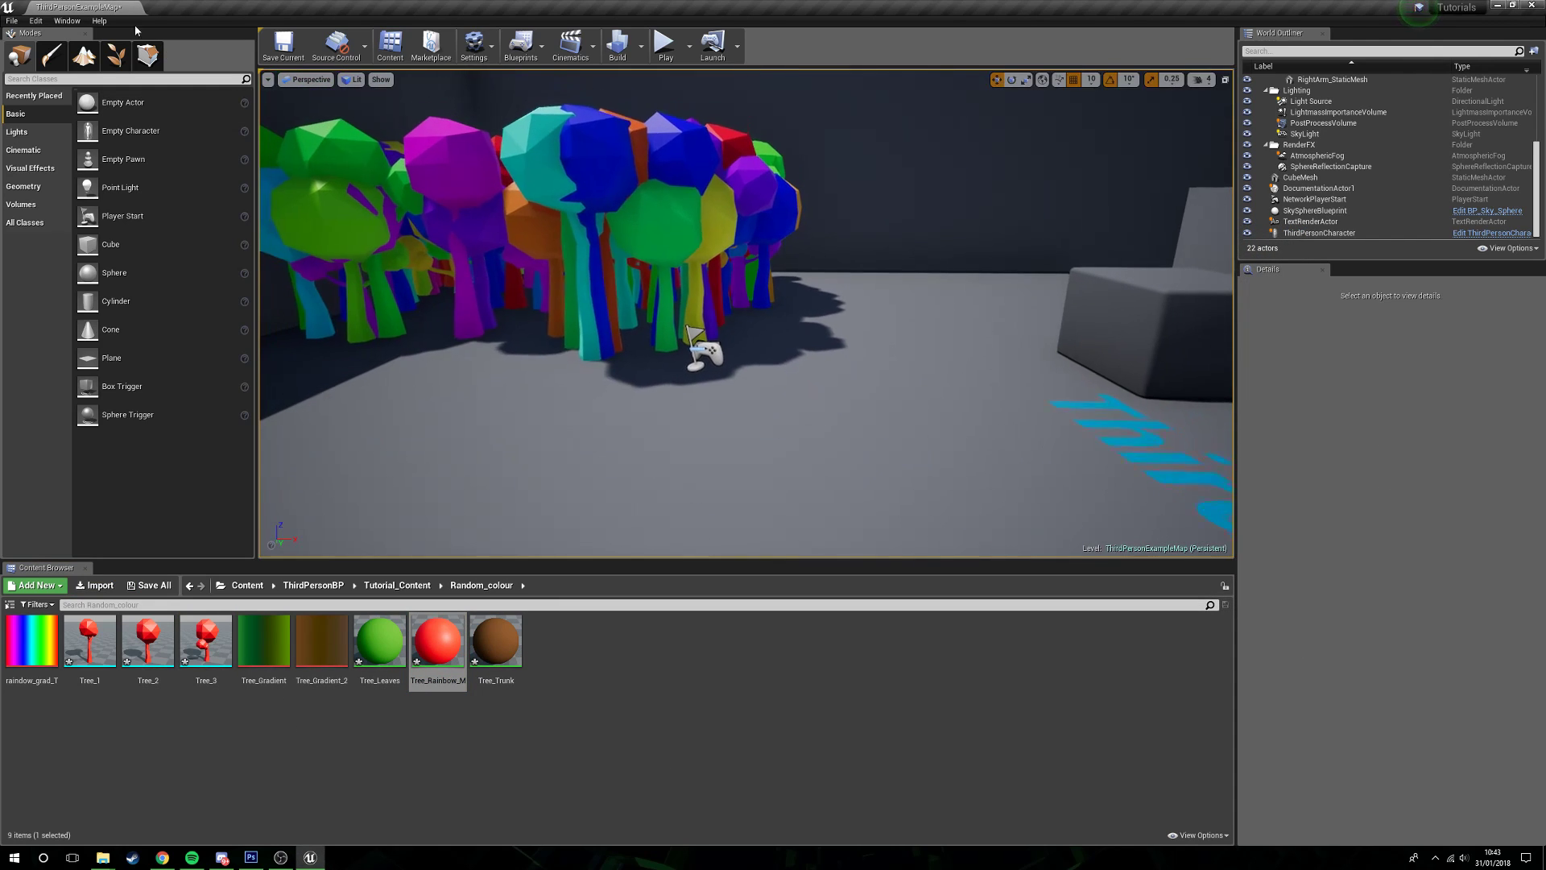
pyautogui.click(116, 54)
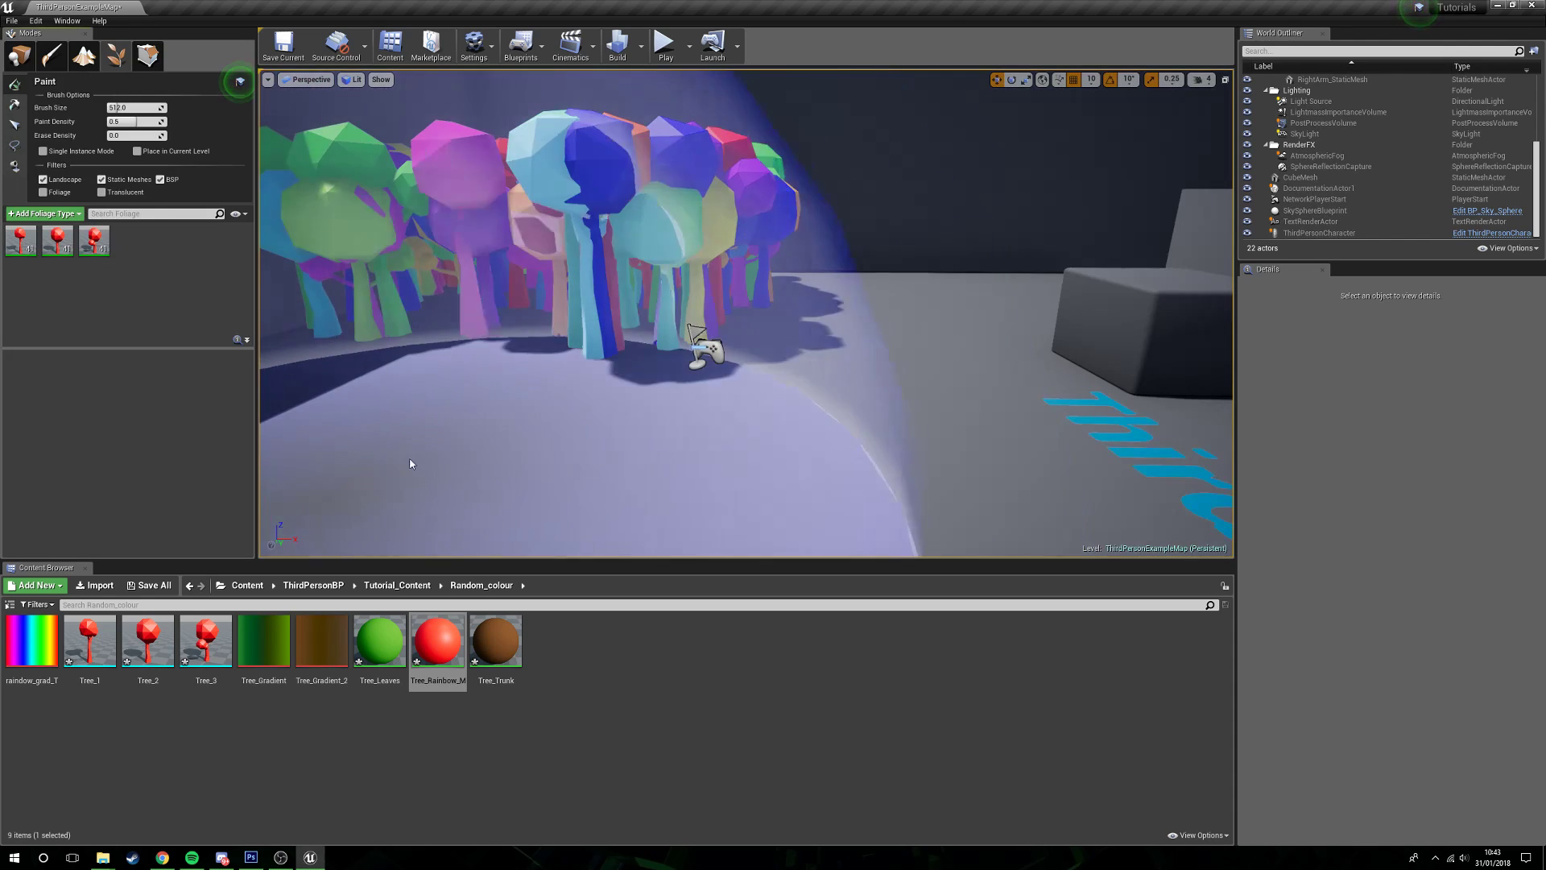
pyautogui.click(14, 126)
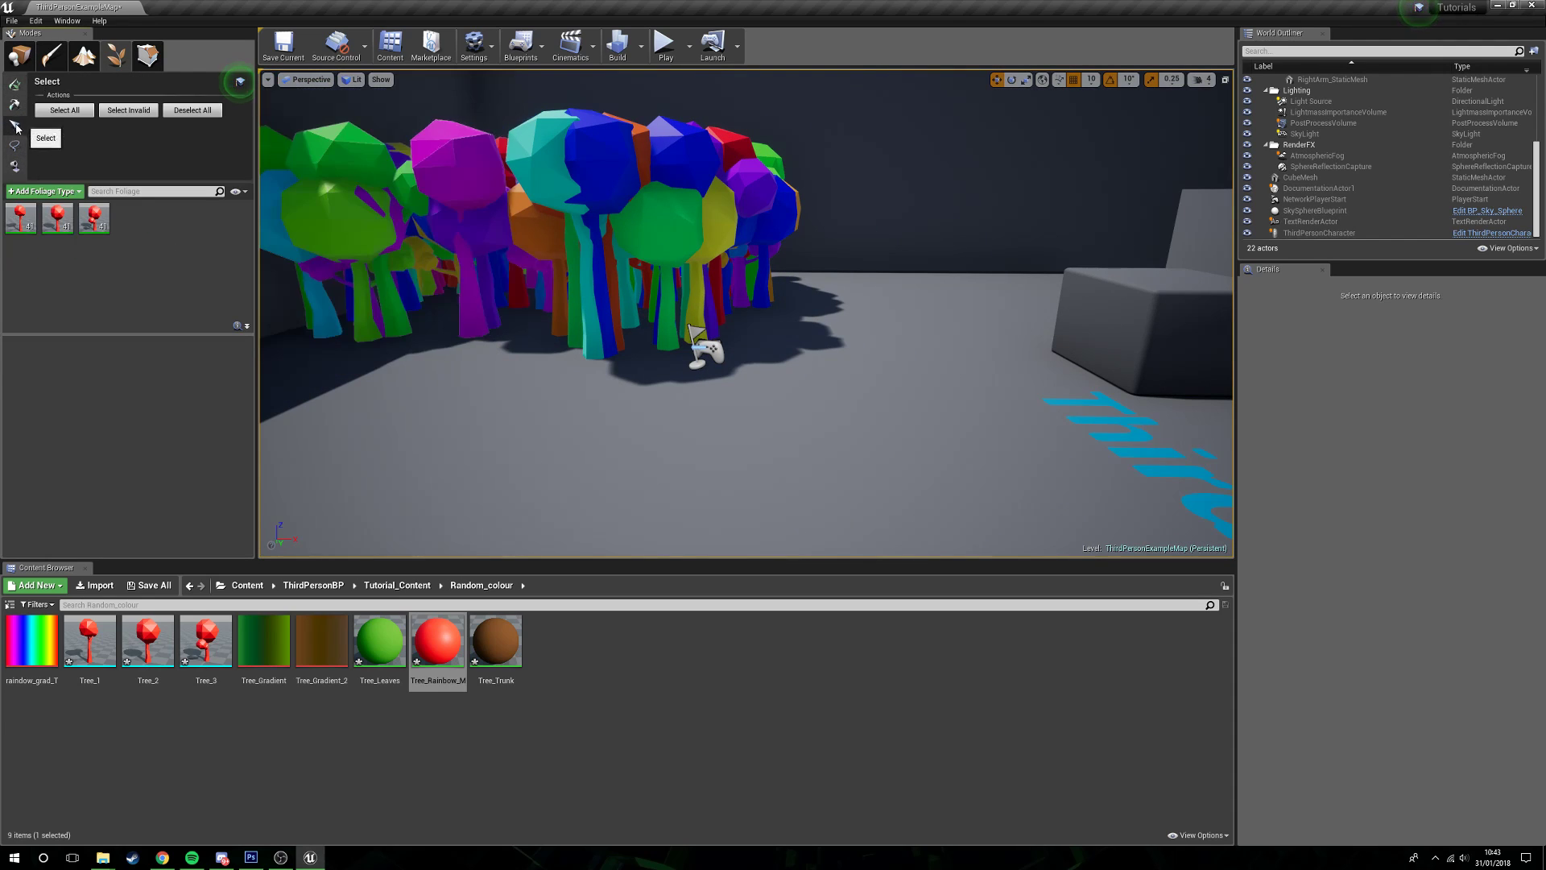
# Step: Select a single painted tree in the cluster and move it out onto the open floor near the grey blocks
pyautogui.click(769, 223)
pyautogui.moveTo(769, 223); pyautogui.dragTo(886, 223, button='right')
pyautogui.press('w')
pyautogui.moveTo(426, 346); pyautogui.dragTo(750, 383)
pyautogui.click(750, 383)
pyautogui.press('w')
pyautogui.moveTo(750, 384)
pyautogui.mouseDown(button='right')
pyautogui.moveTo(697, 442)
pyautogui.moveTo(697, 402)
pyautogui.moveTo(733, 399)
pyautogui.mouseUp(button='right')
pyautogui.press('s')
pyautogui.click(739, 322)
pyautogui.moveTo(772, 346); pyautogui.dragTo(829, 373)
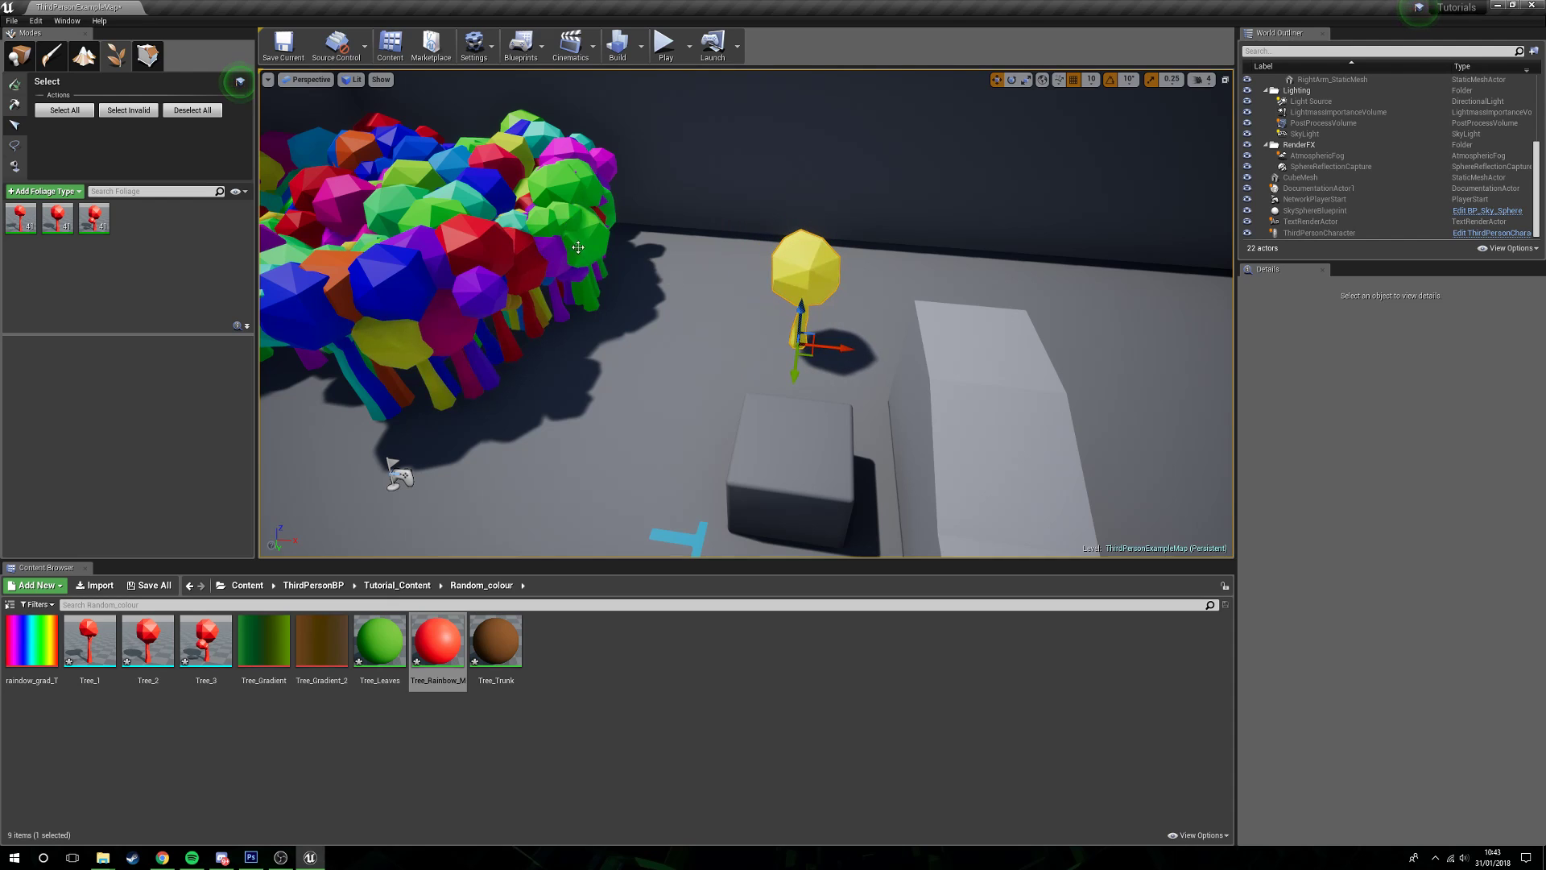
# Step: Reselect the separated tree and move it to different spots on the open floor to test its position-based colour
pyautogui.click(512, 278)
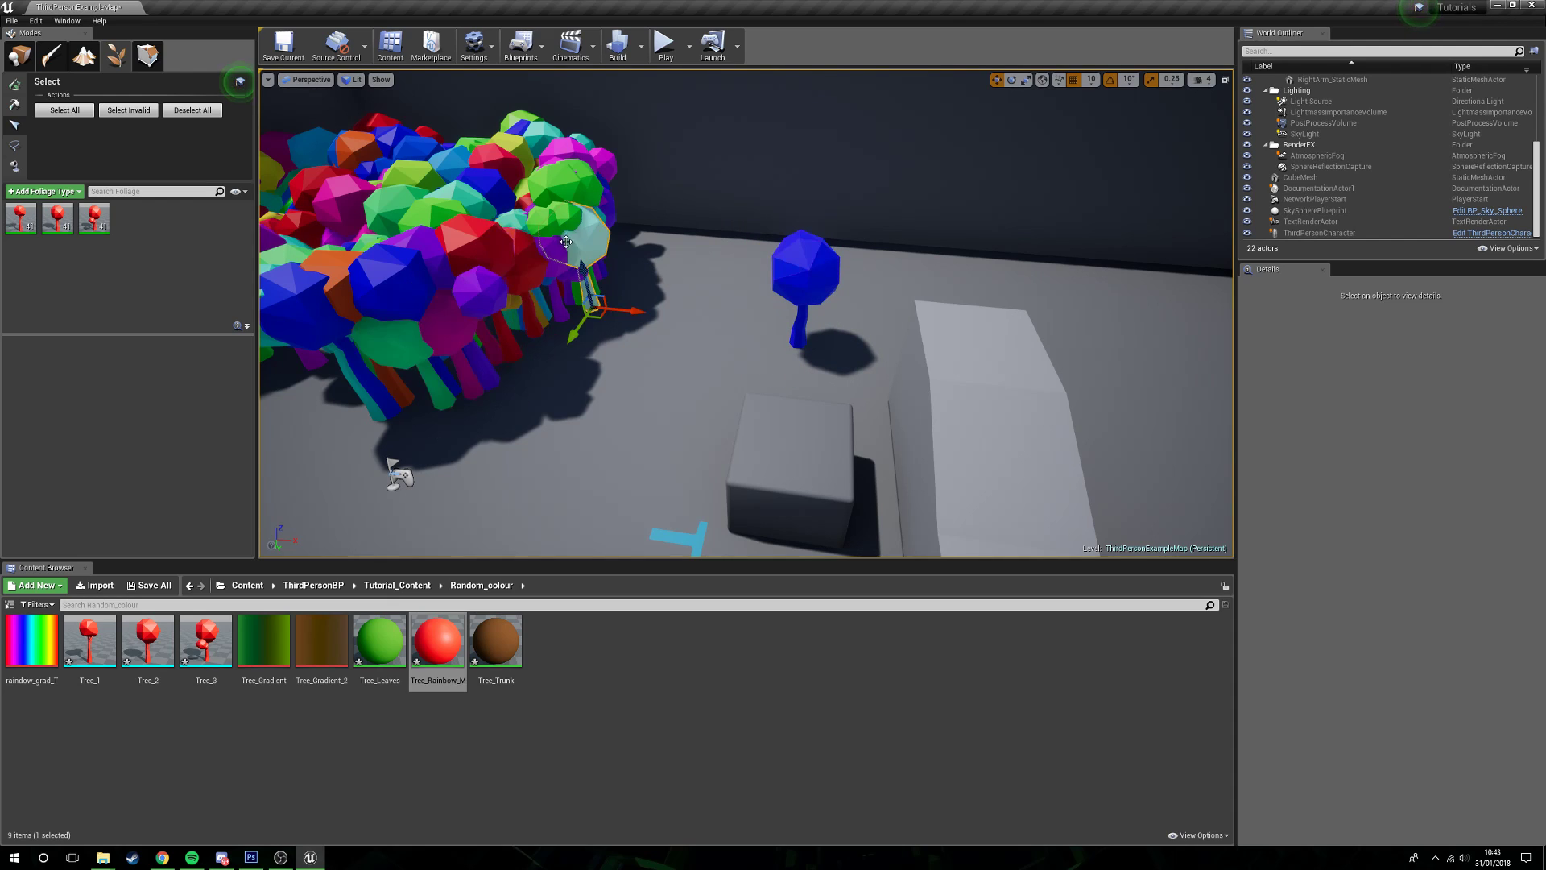
pyautogui.click(805, 274)
pyautogui.moveTo(837, 346); pyautogui.dragTo(771, 267)
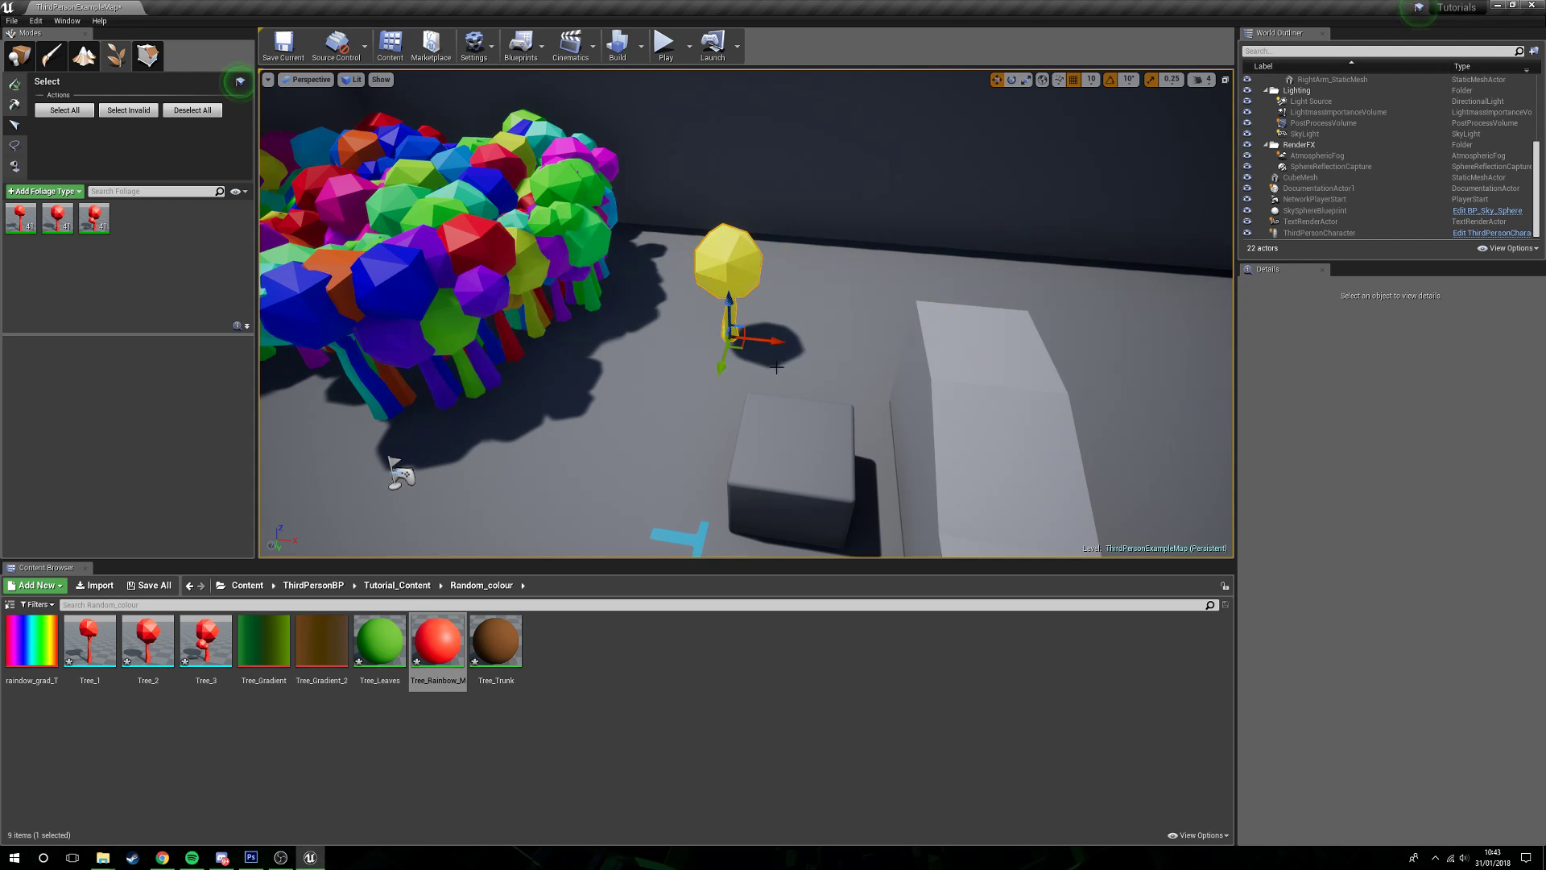
pyautogui.moveTo(742, 345); pyautogui.dragTo(589, 364)
pyautogui.press('Escape')
pyautogui.moveTo(606, 338); pyautogui.dragTo(503, 358, button='right')
pyautogui.press('s')
pyautogui.press('w')
pyautogui.press('s')
pyautogui.moveTo(678, 415); pyautogui.dragTo(778, 425)
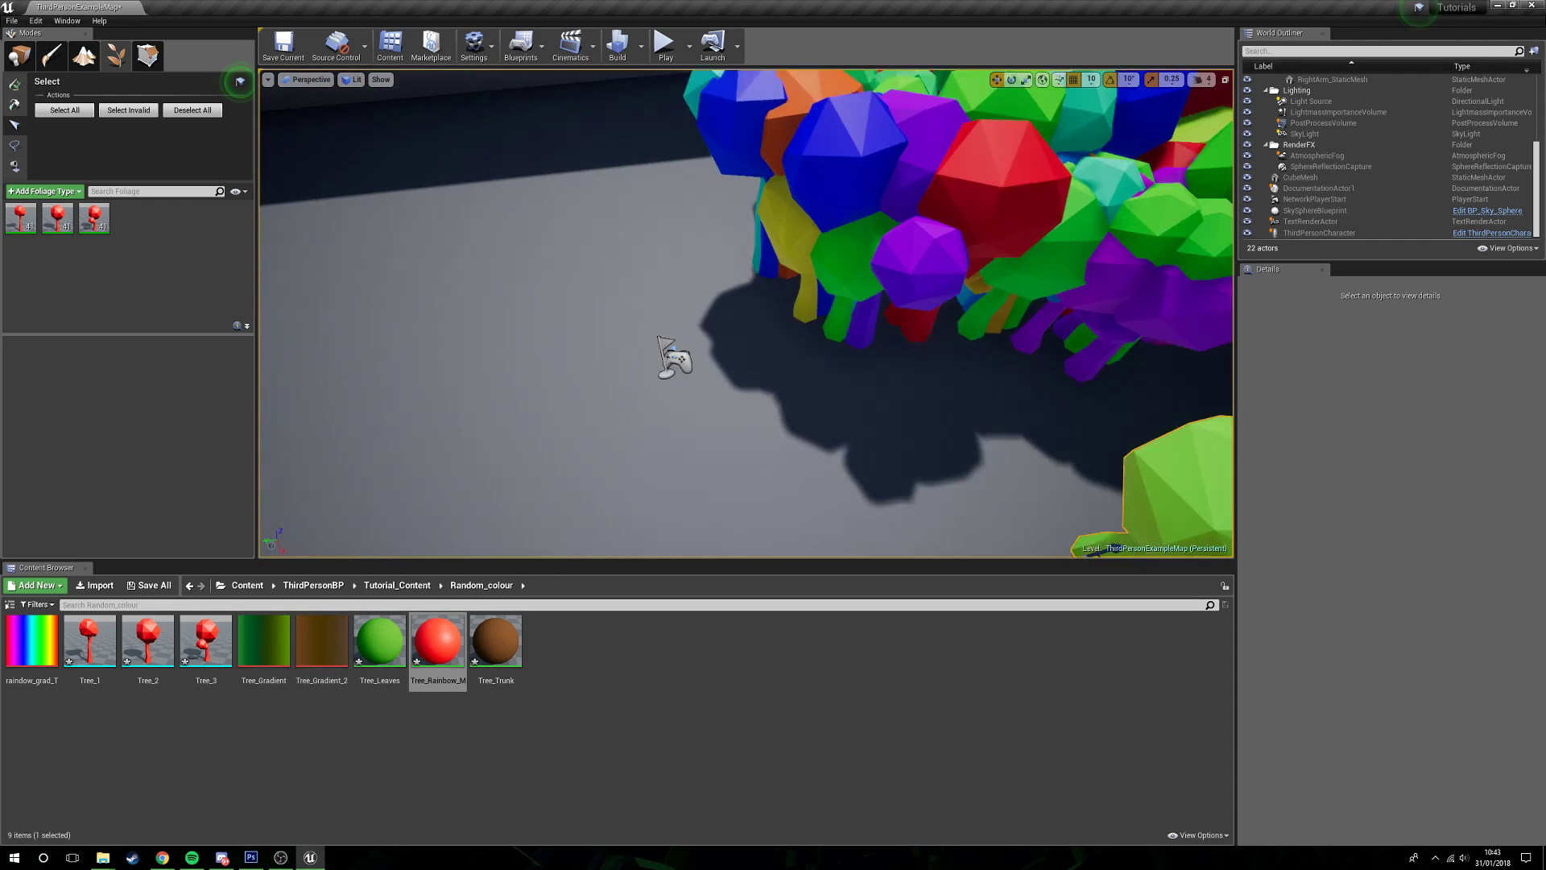
pyautogui.press('w')
pyautogui.moveTo(745, 312); pyautogui.dragTo(809, 294, button='right')
# Step: Assign Tree_Leaves to Element 0 and Tree_Trunk to Element 1 of the Tree_1 mesh
pyautogui.doubleClick(89, 640)
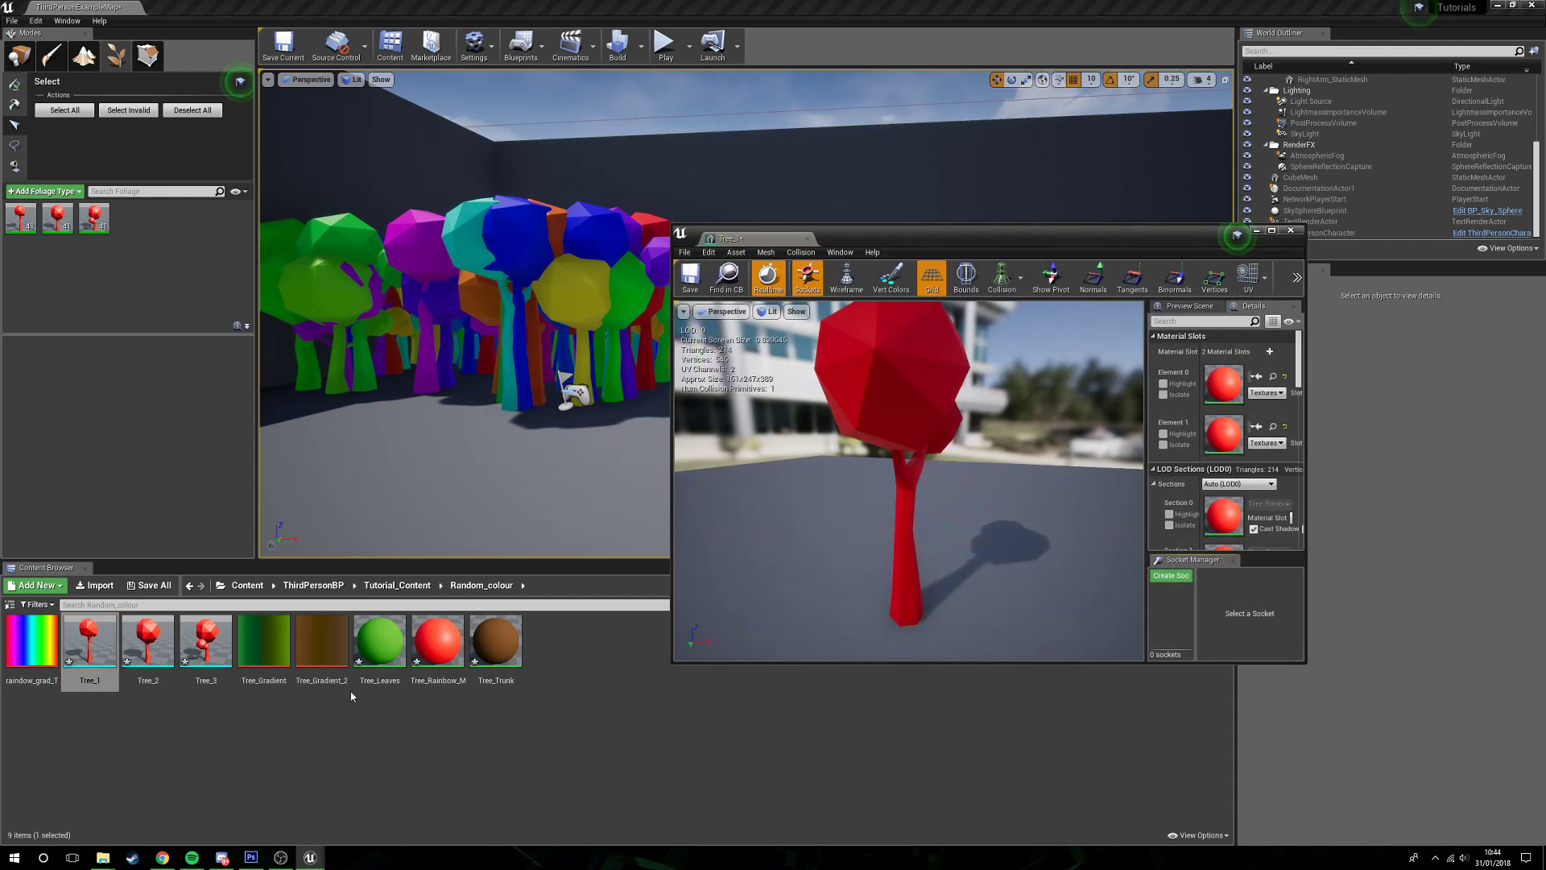
pyautogui.moveTo(378, 629); pyautogui.dragTo(1223, 385)
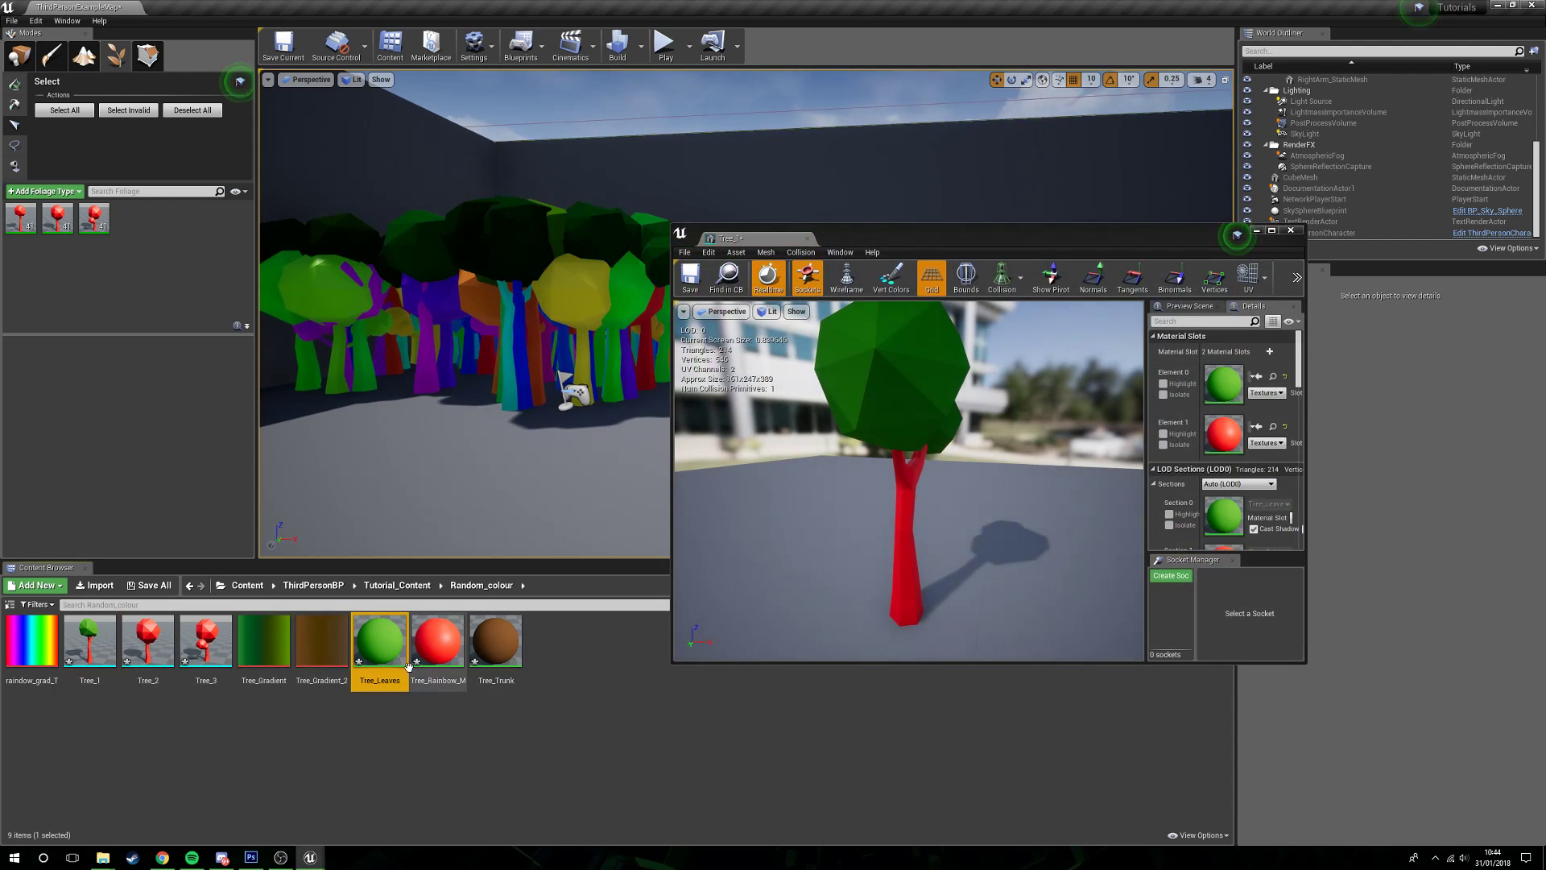
pyautogui.moveTo(495, 642); pyautogui.dragTo(837, 582)
pyautogui.moveTo(1225, 417); pyautogui.dragTo(1224, 431)
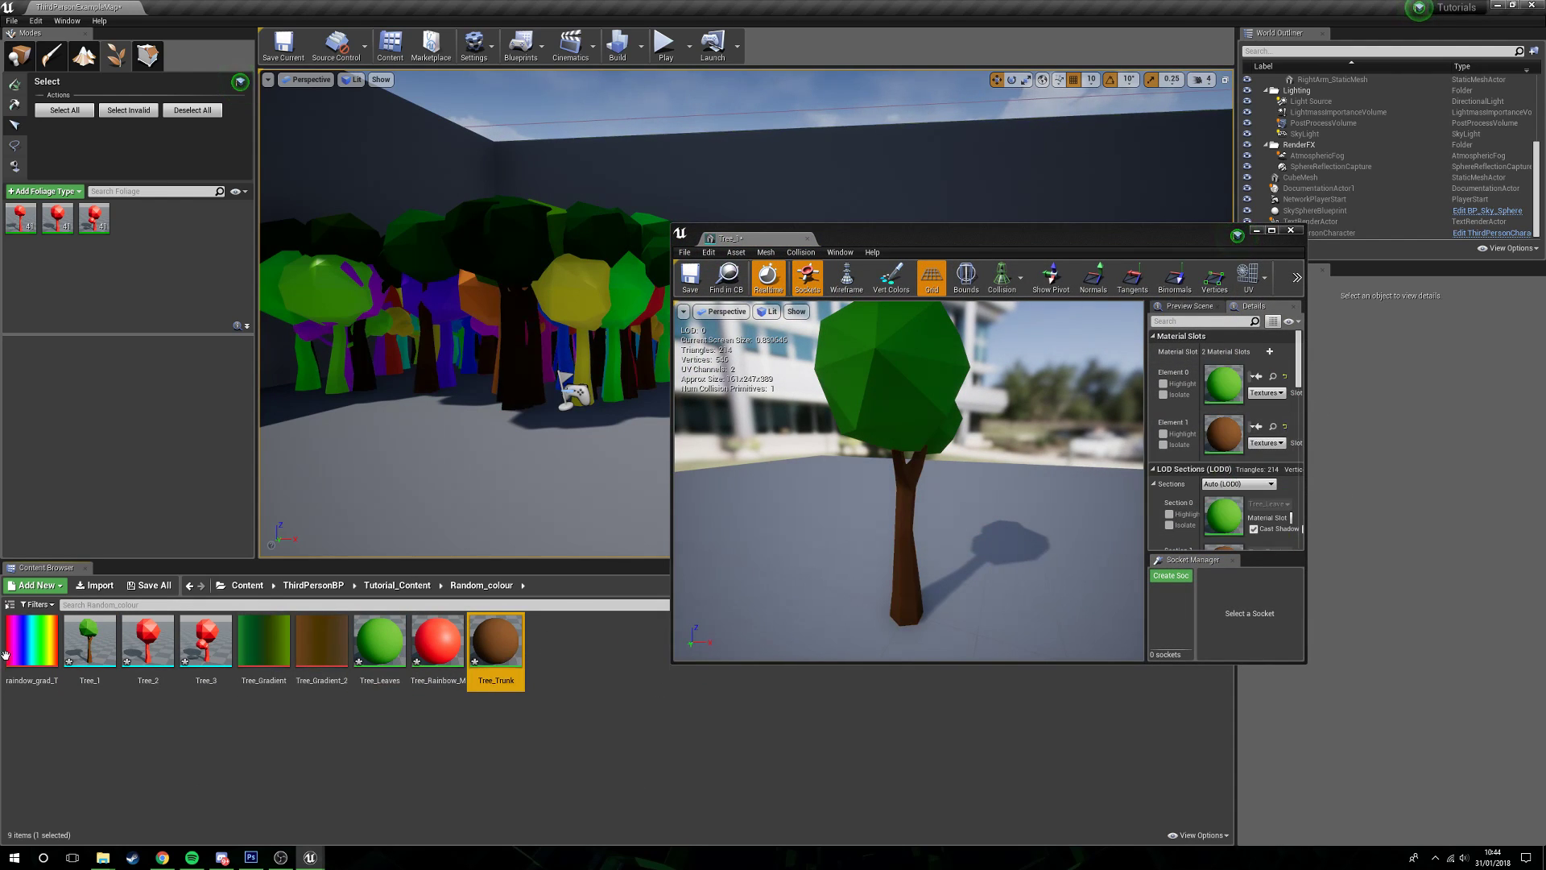
# Step: Assign Tree_Leaves to Element 0 and Tree_Trunk to Element 1 of the Tree_2 mesh
pyautogui.click(148, 640)
pyautogui.doubleClick(147, 640)
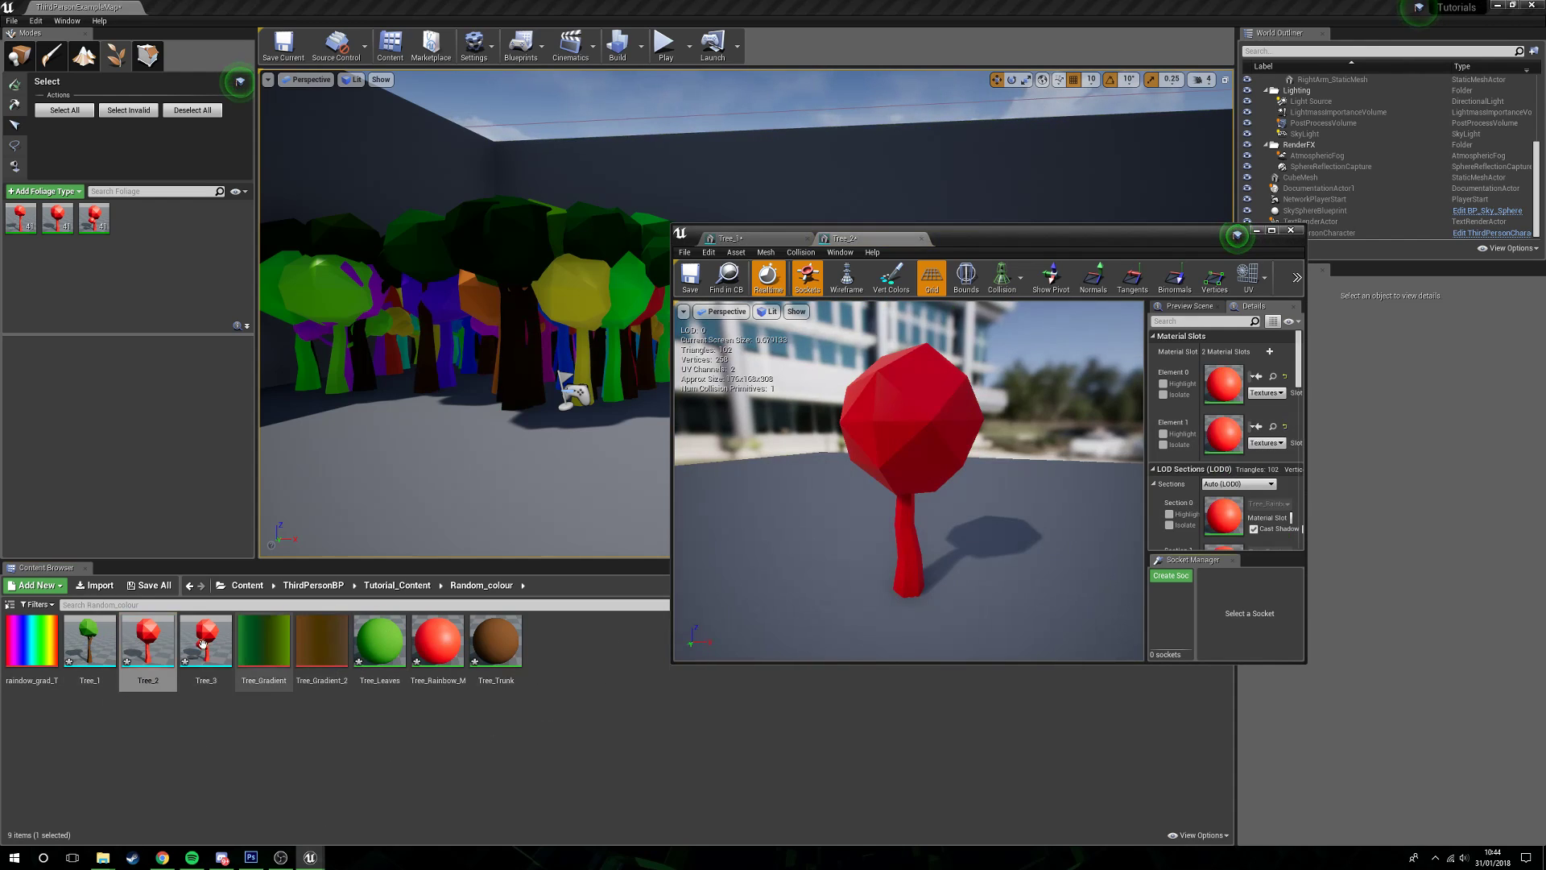
pyautogui.moveTo(379, 642); pyautogui.dragTo(1109, 406)
pyautogui.moveTo(1210, 375); pyautogui.dragTo(1212, 378)
pyautogui.moveTo(495, 642); pyautogui.dragTo(1224, 435)
# Step: Assign Tree_Leaves to Element 0 and Tree_Trunk to Element 1 of the Tree_3 mesh, and close the mesh editor
pyautogui.doubleClick(211, 646)
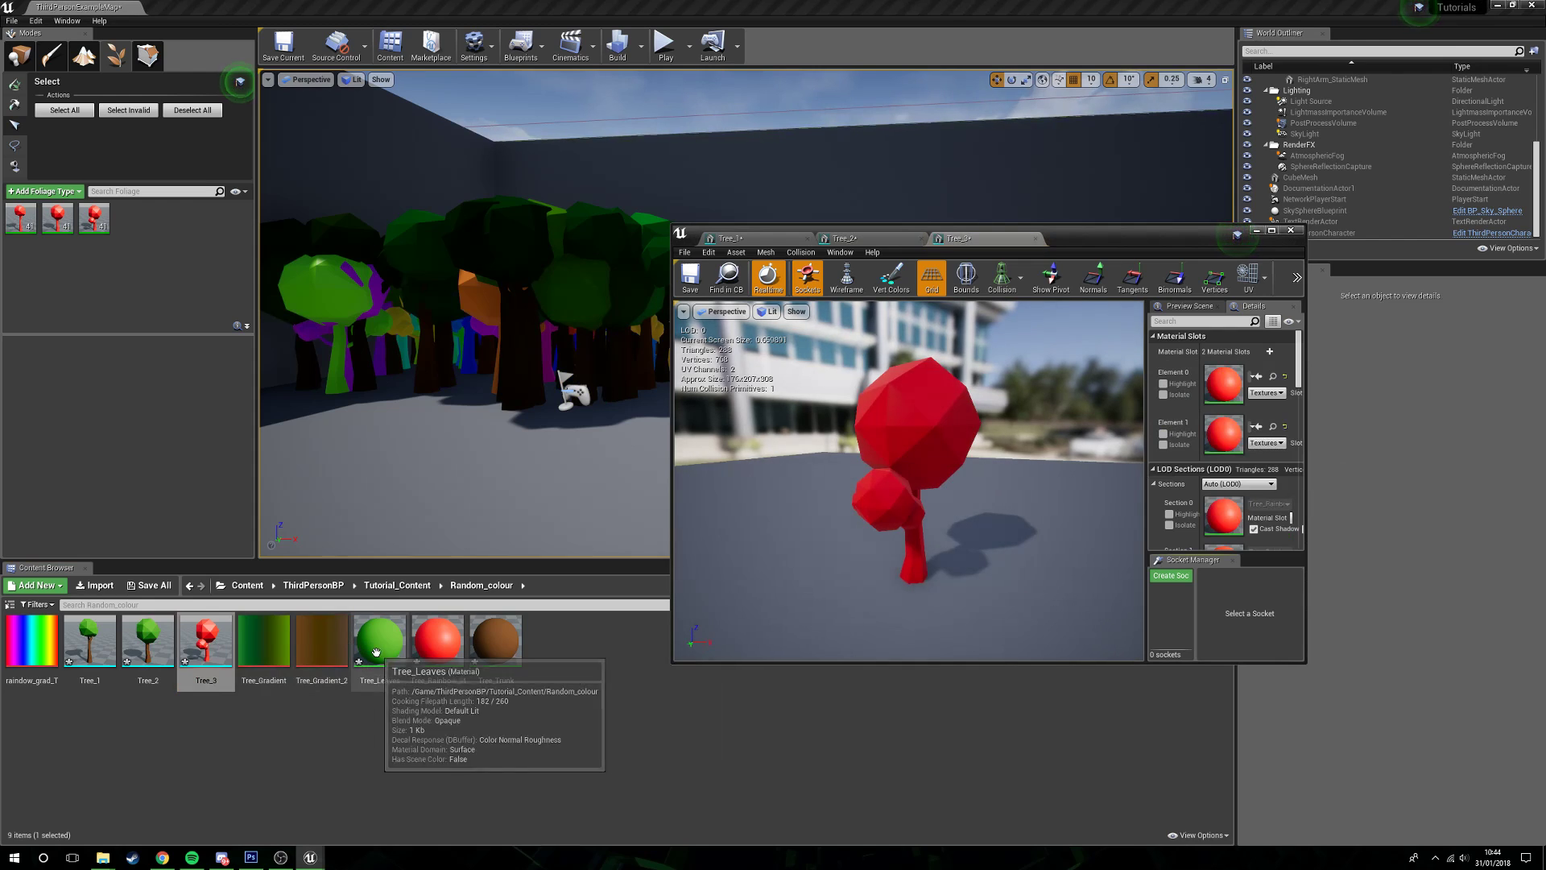
pyautogui.moveTo(380, 641); pyautogui.dragTo(1223, 384)
pyautogui.moveTo(487, 643); pyautogui.dragTo(1227, 431)
pyautogui.click(1290, 231)
# Step: Look over the recoloured trees and check which gradient texture the Texture Sample in the Tree_Leaves material uses
pyautogui.moveTo(851, 356); pyautogui.dragTo(773, 387, button='right')
pyautogui.click(921, 263)
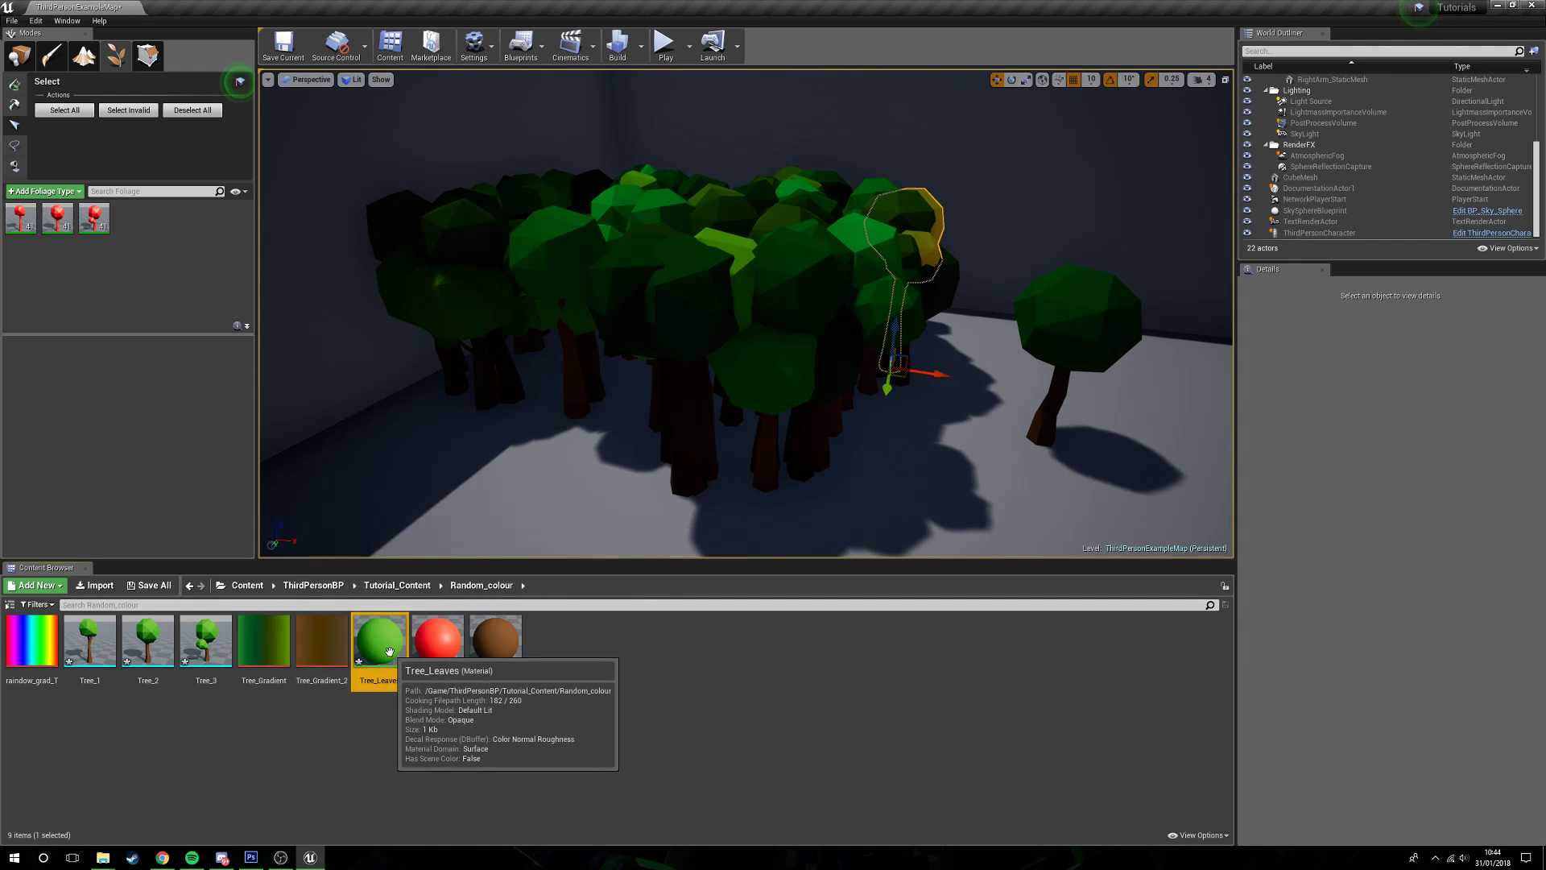
pyautogui.doubleClick(379, 642)
pyautogui.moveTo(1024, 534); pyautogui.dragTo(1111, 612, button='right')
pyautogui.click(1041, 500)
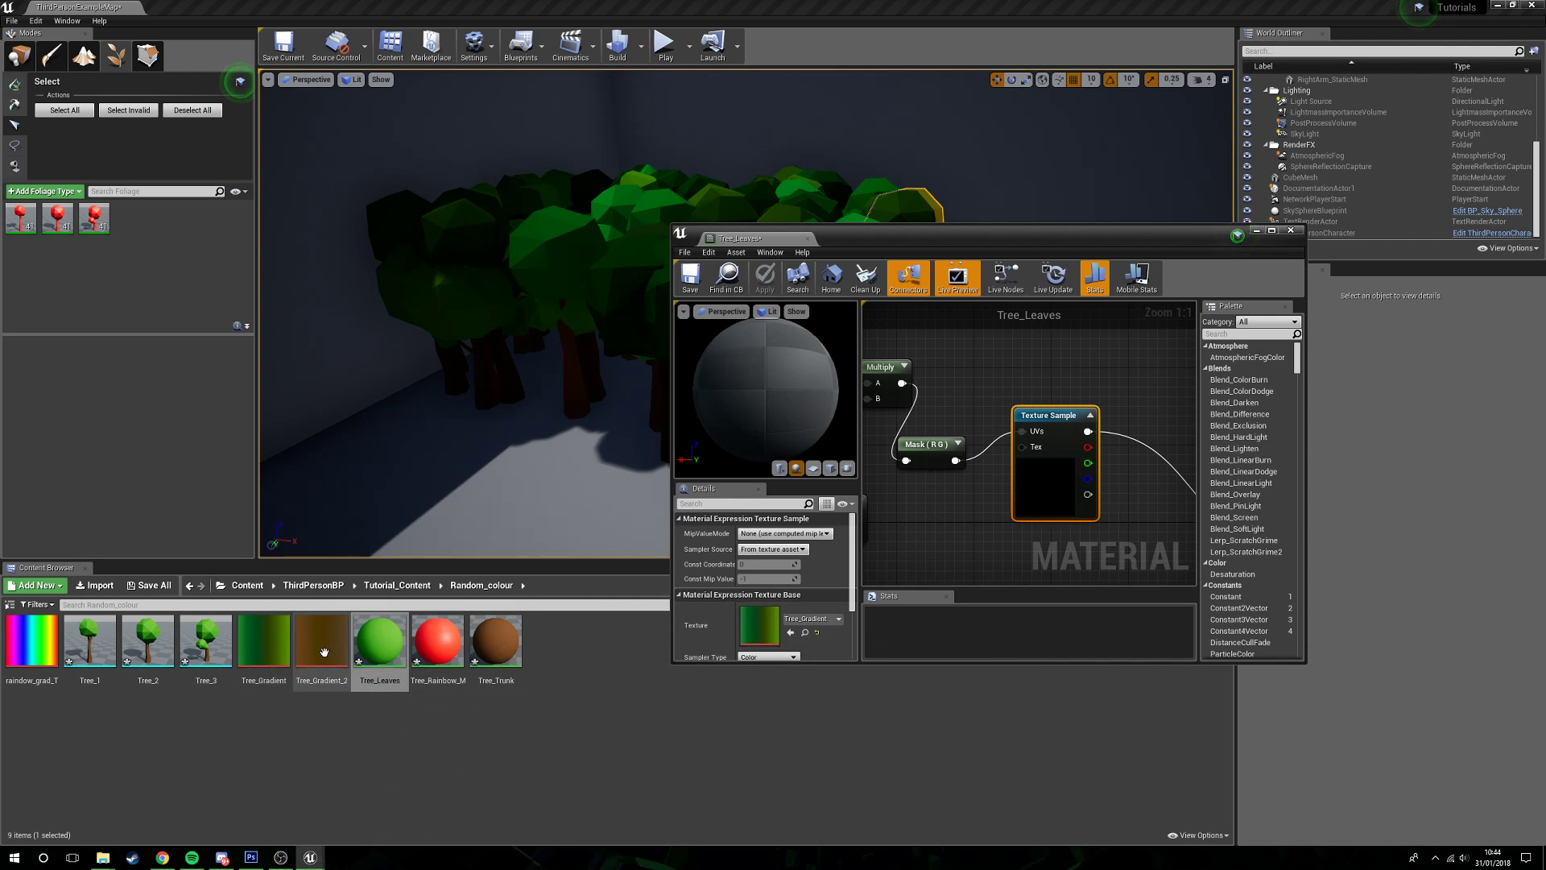
pyautogui.click(1291, 230)
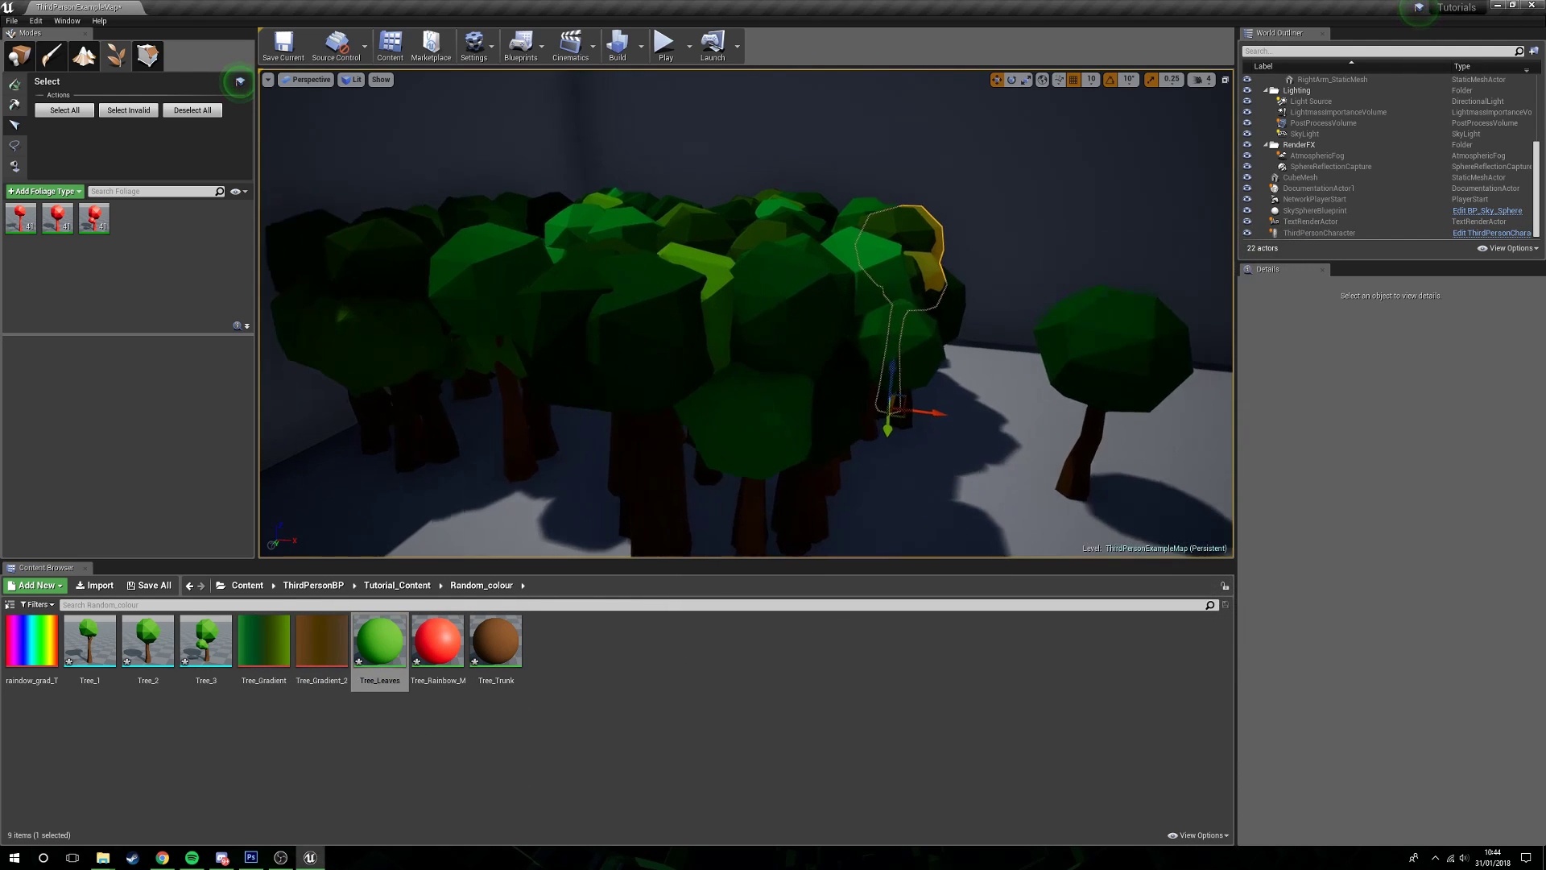
# Step: View the tree cluster, review the Base Color and Specular connections in the Tree_Leaves material, and close its editor
pyautogui.moveTo(746, 313); pyautogui.dragTo(990, 326, button='right')
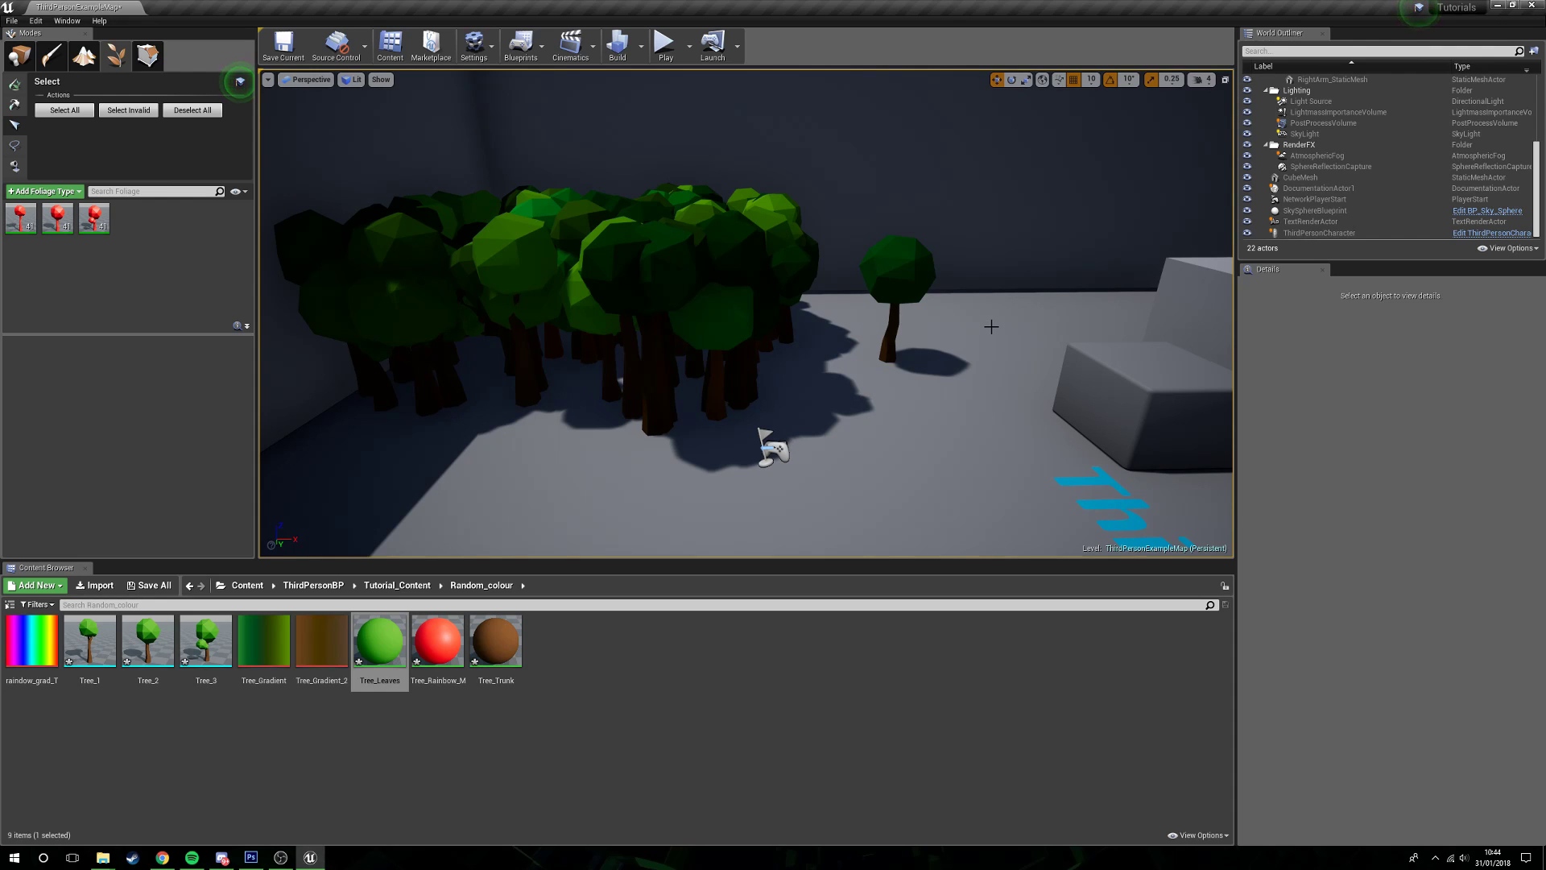
pyautogui.doubleClick(377, 640)
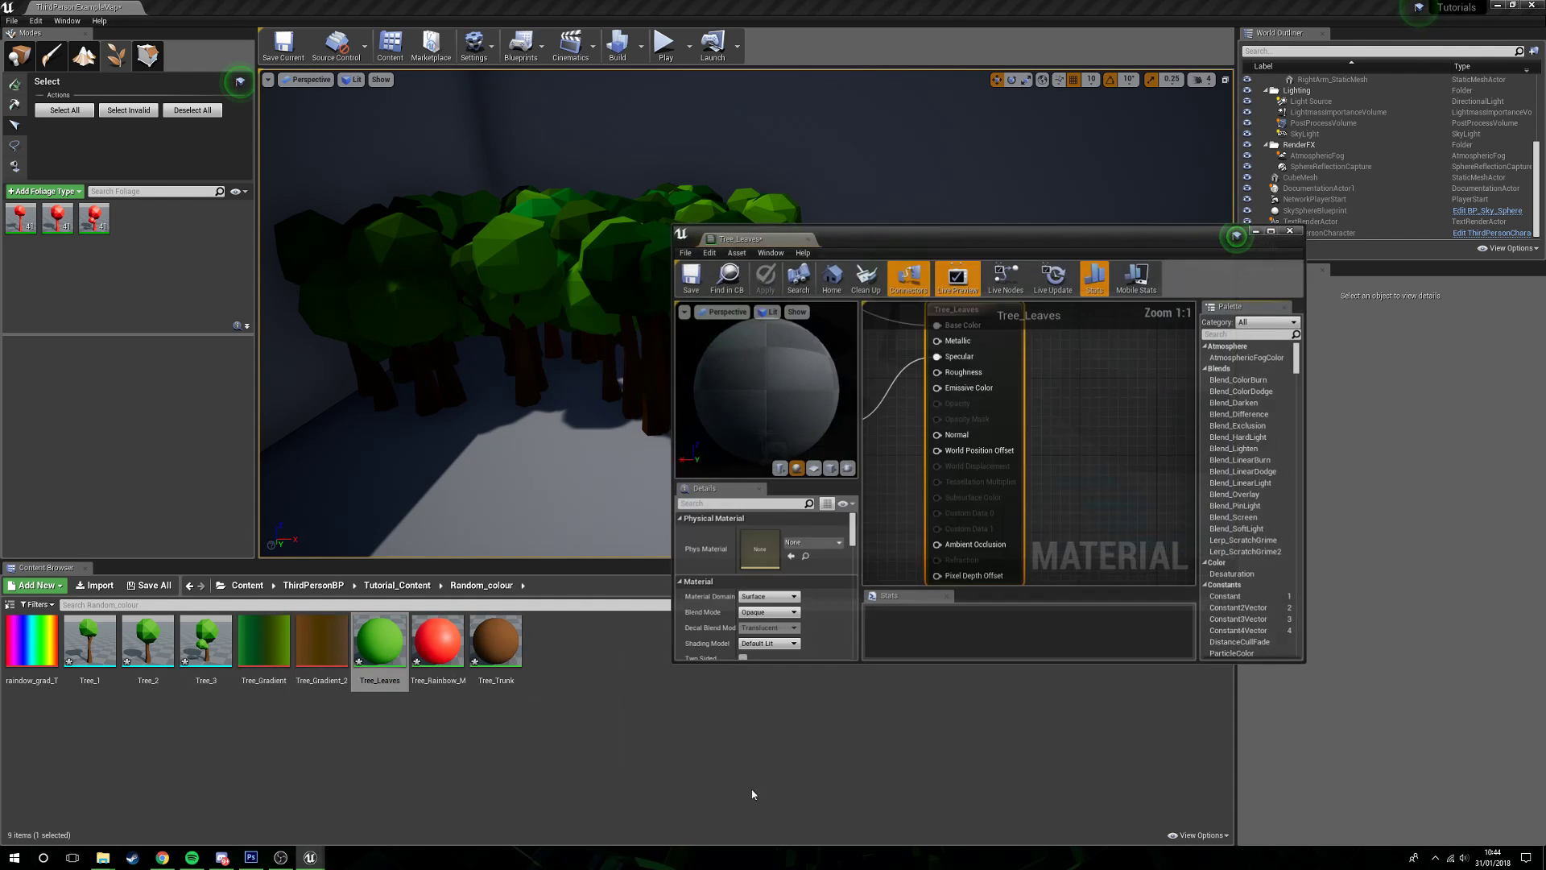
pyautogui.moveTo(1025, 532); pyautogui.dragTo(1065, 530, button='right')
pyautogui.scroll(-1, 1065, 530)
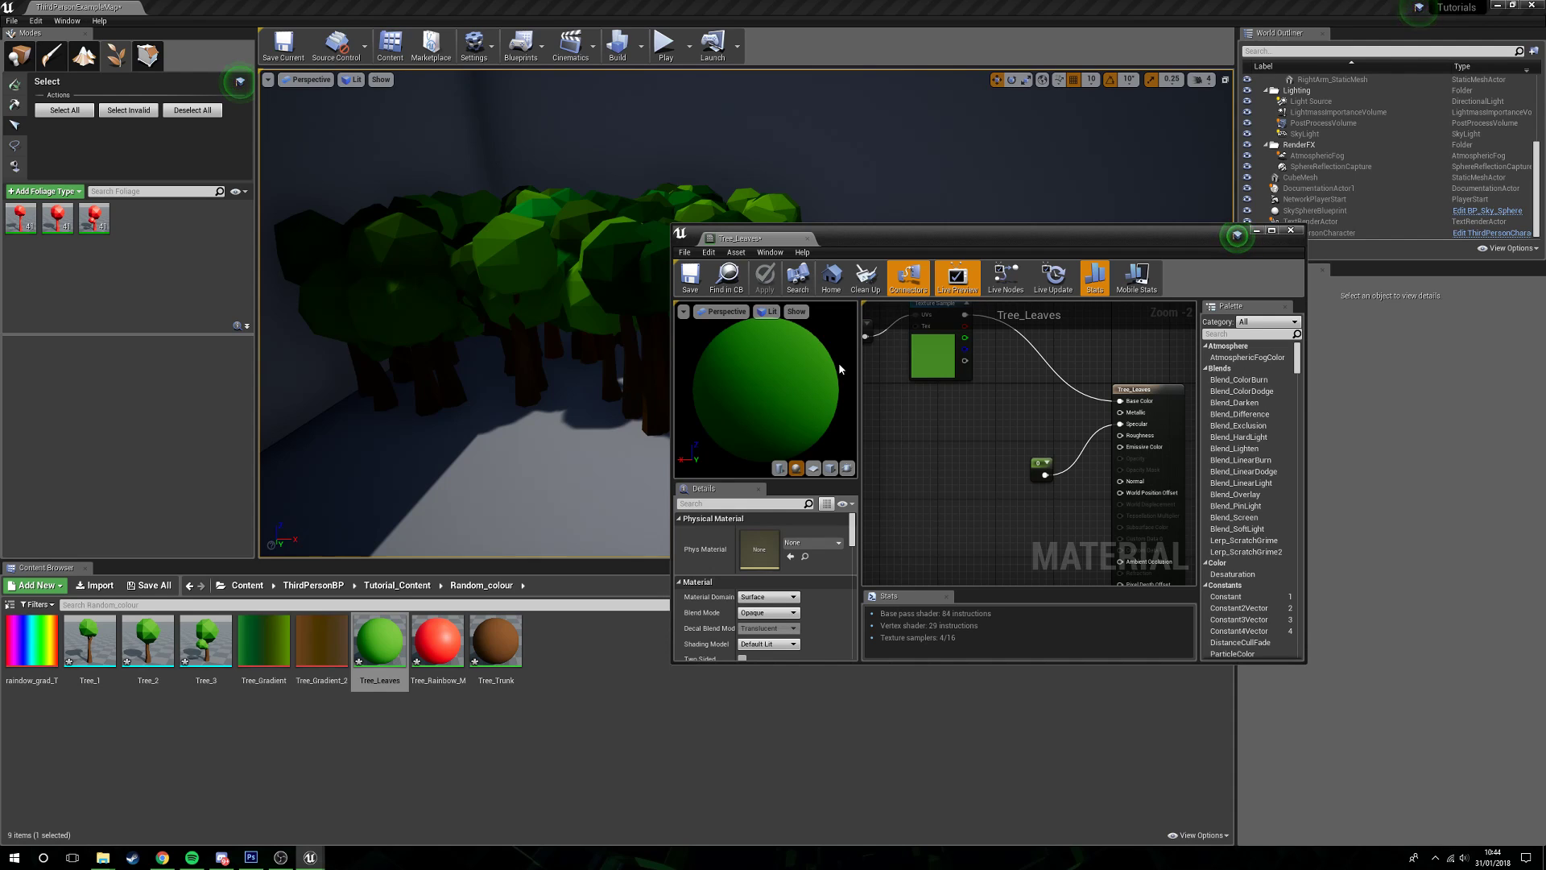
pyautogui.click(1290, 231)
# Step: Examine the leaf colour variation across the painted trees from close up and from farther back
pyautogui.moveTo(1004, 460); pyautogui.dragTo(1079, 450, button='right')
pyautogui.press('w')
pyautogui.press('s')
pyautogui.press('w')
pyautogui.press('s')
pyautogui.press('w')
pyautogui.press('s')
pyautogui.moveTo(1055, 354); pyautogui.dragTo(1086, 354)
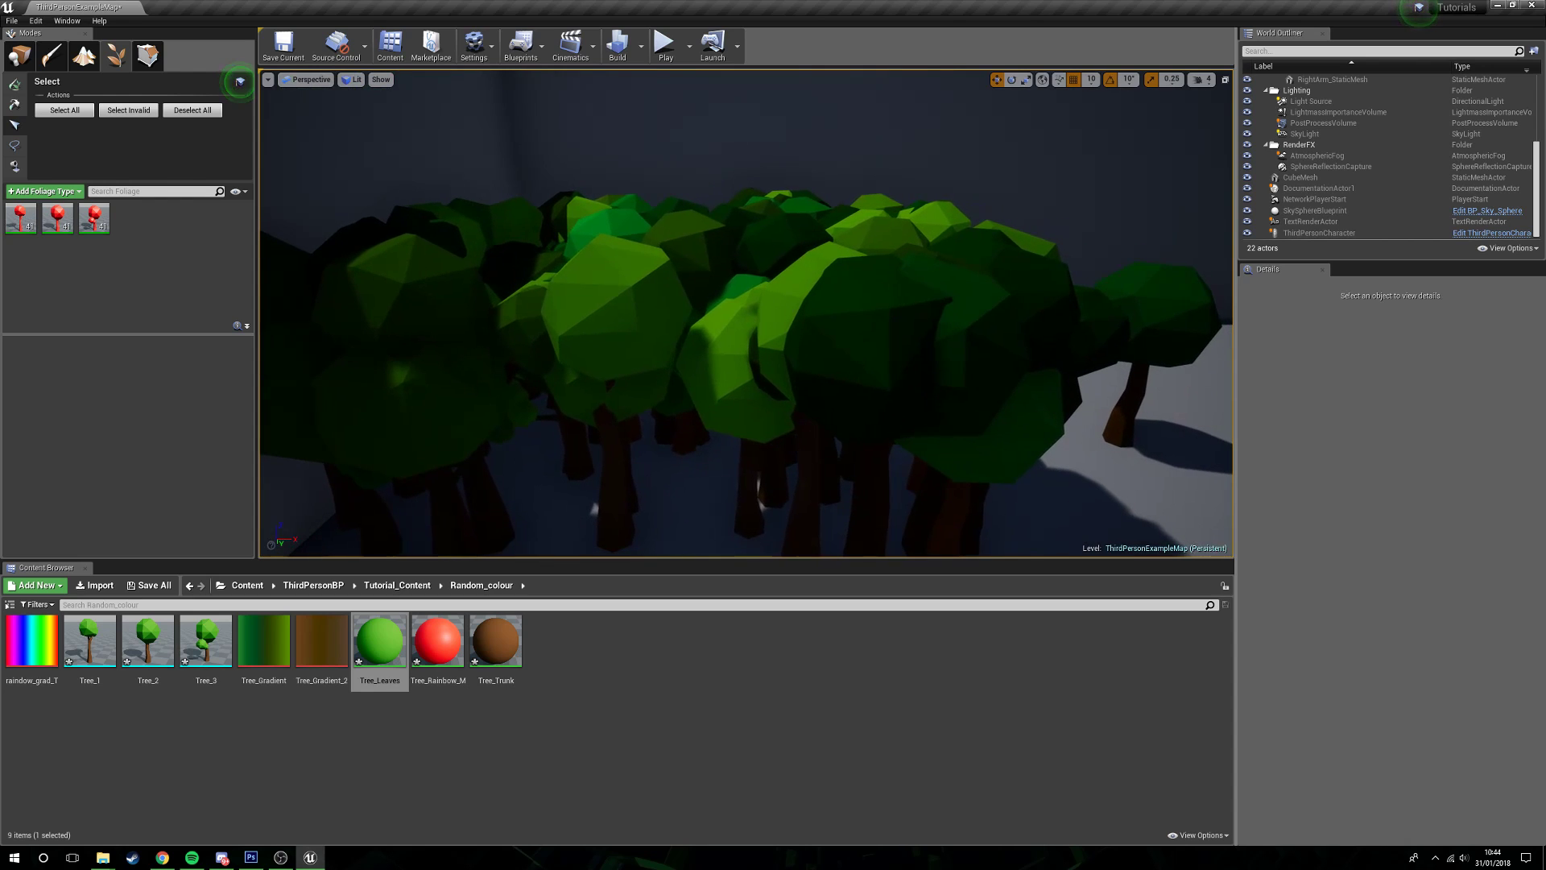
pyautogui.moveTo(997, 456)
pyautogui.mouseDown()
pyautogui.moveTo(990, 531)
pyautogui.moveTo(1007, 451)
pyautogui.mouseUp()
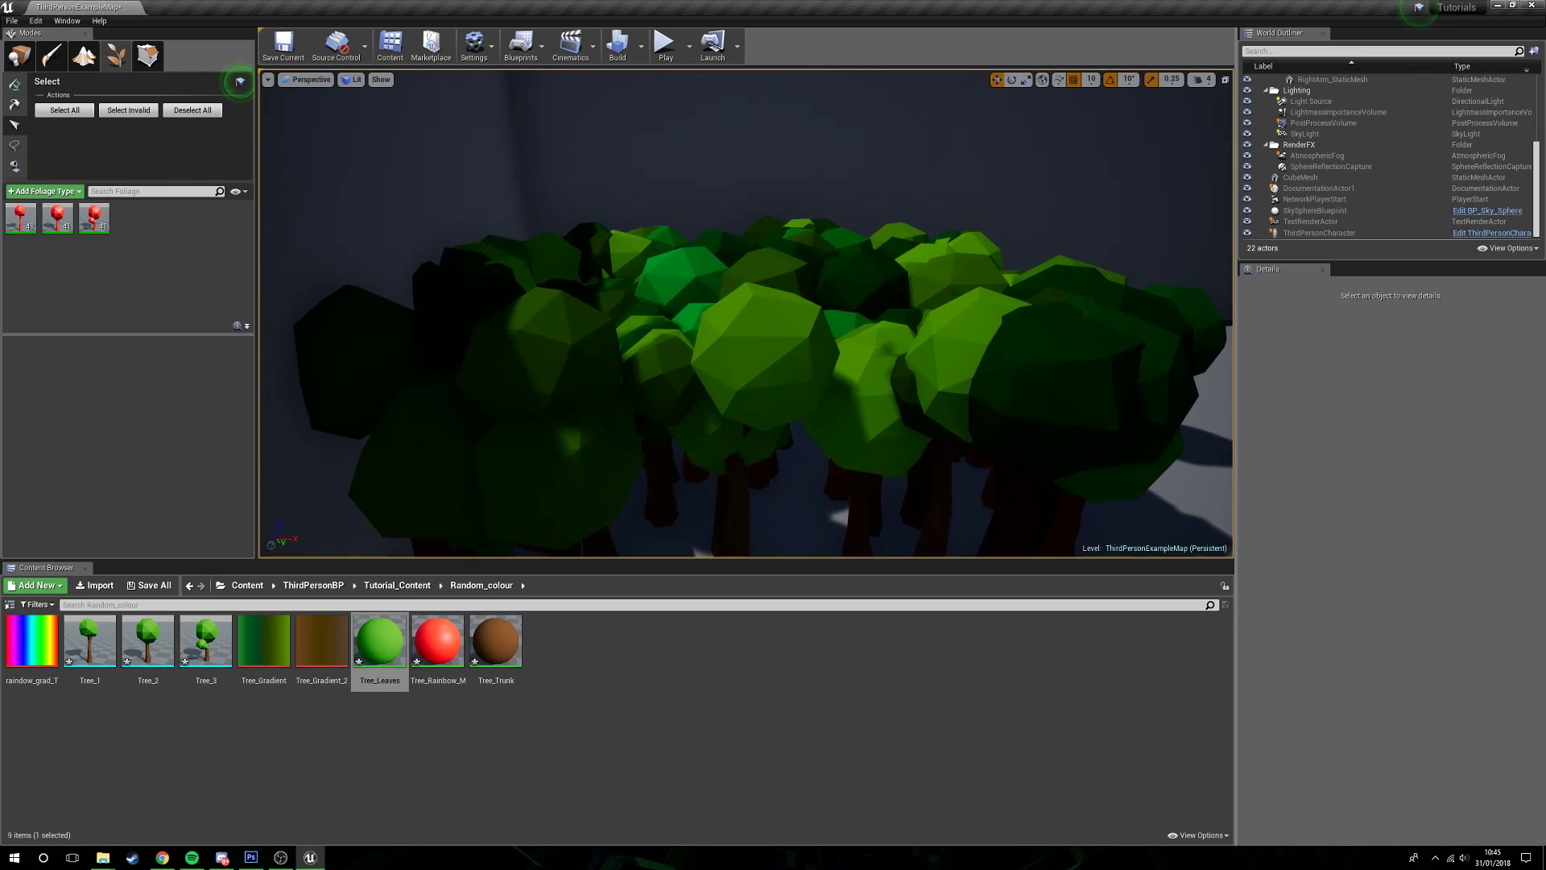
pyautogui.press('s')
pyautogui.press('d')
pyautogui.moveTo(987, 410); pyautogui.dragTo(978, 374, button='right')
pyautogui.press('d')
pyautogui.moveTo(797, 438)
pyautogui.mouseDown(button='right')
pyautogui.moveTo(669, 431)
pyautogui.moveTo(782, 426)
pyautogui.mouseUp(button='right')
pyautogui.press('w')
pyautogui.press('s')
pyautogui.press('d')
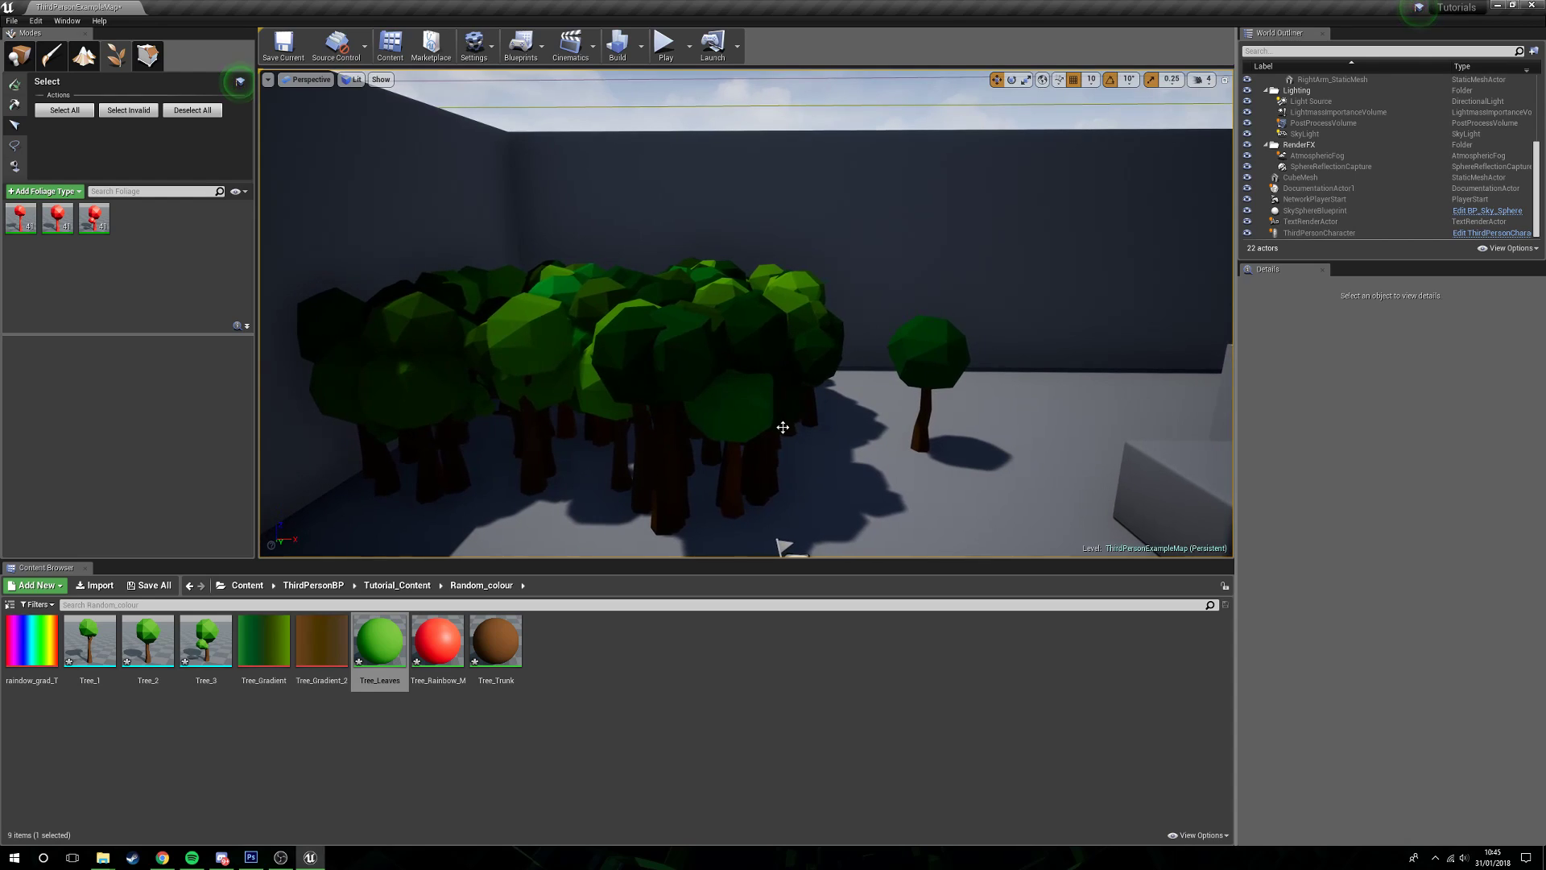